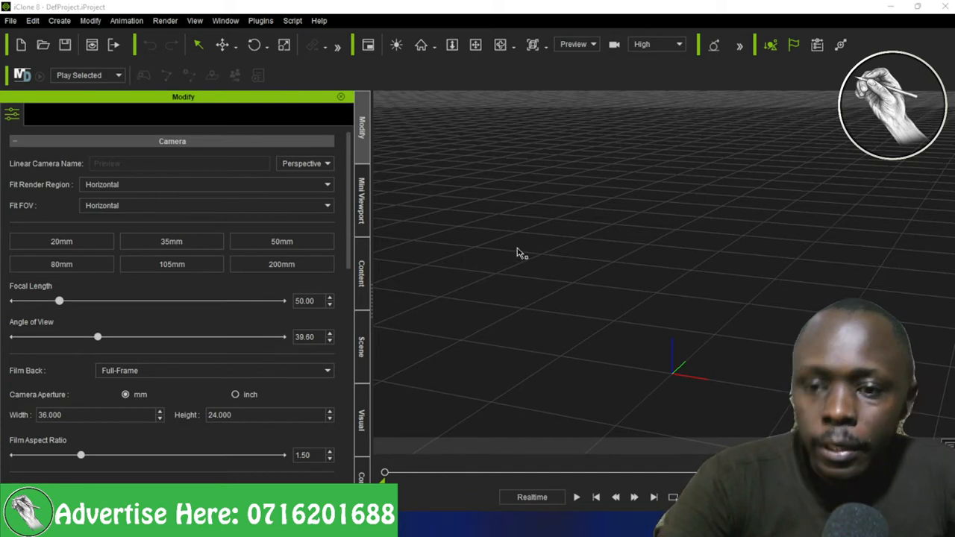
Create a box primitive at the scene's origin
{"action": "left_click", "coordinate": [500, 46]}
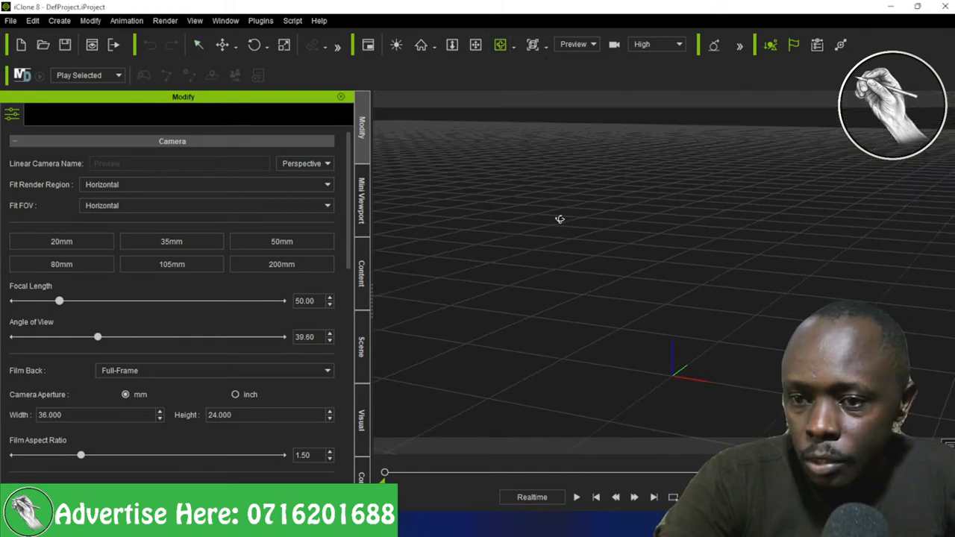
{"action": "left_click", "coordinate": [476, 46]}
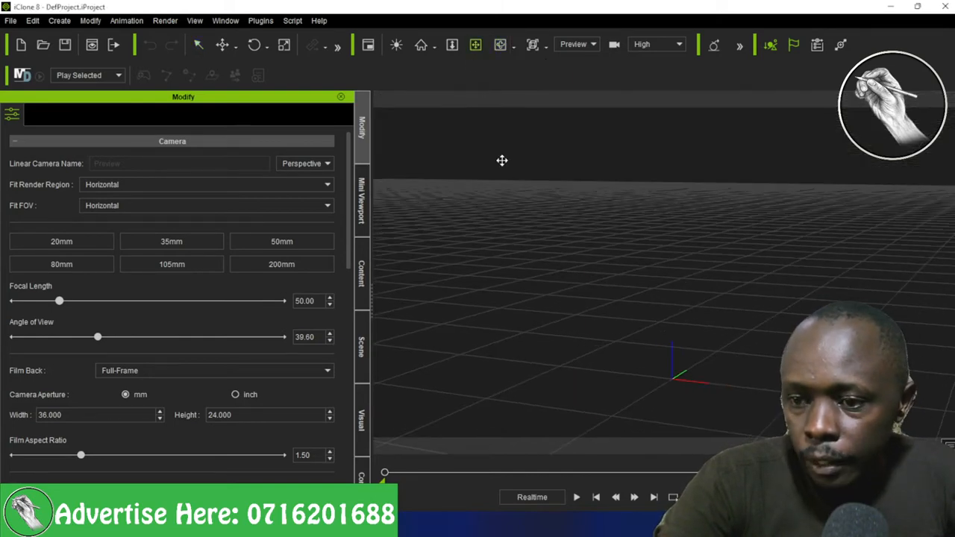
{"action": "left_click_drag", "start_coordinate": [502, 161], "coordinate": [535, 197]}
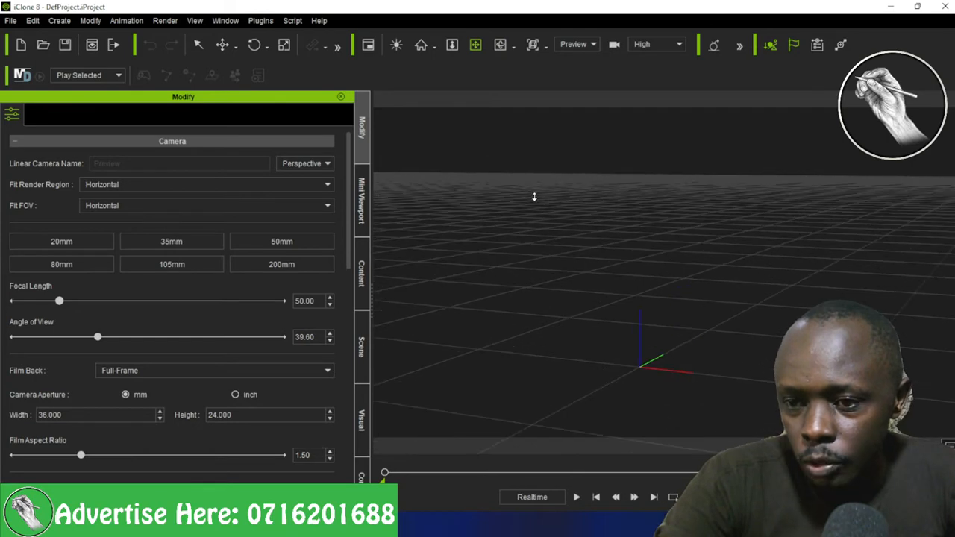
{"action": "scroll", "coordinate": [534, 197], "scroll_direction": "down", "scroll_amount": 2}
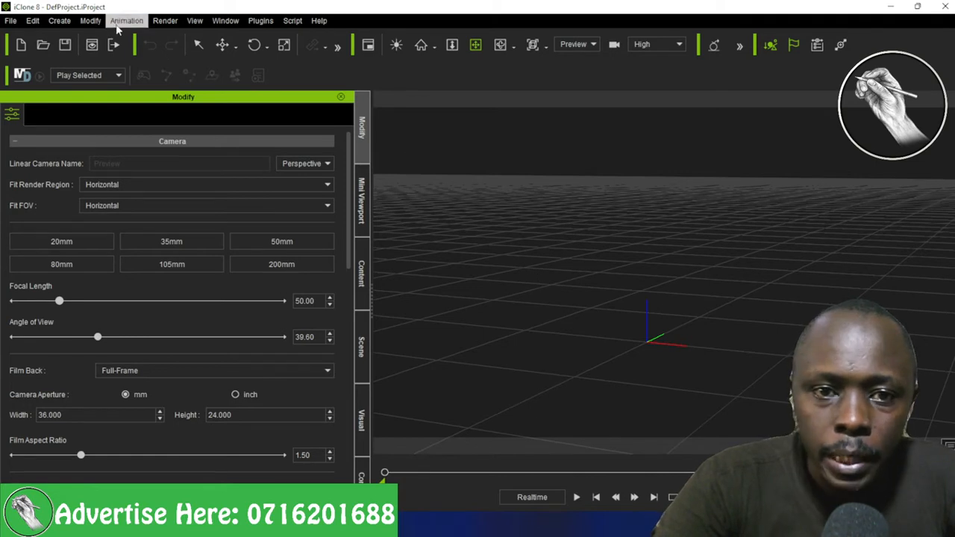
{"action": "left_click", "coordinate": [59, 20]}
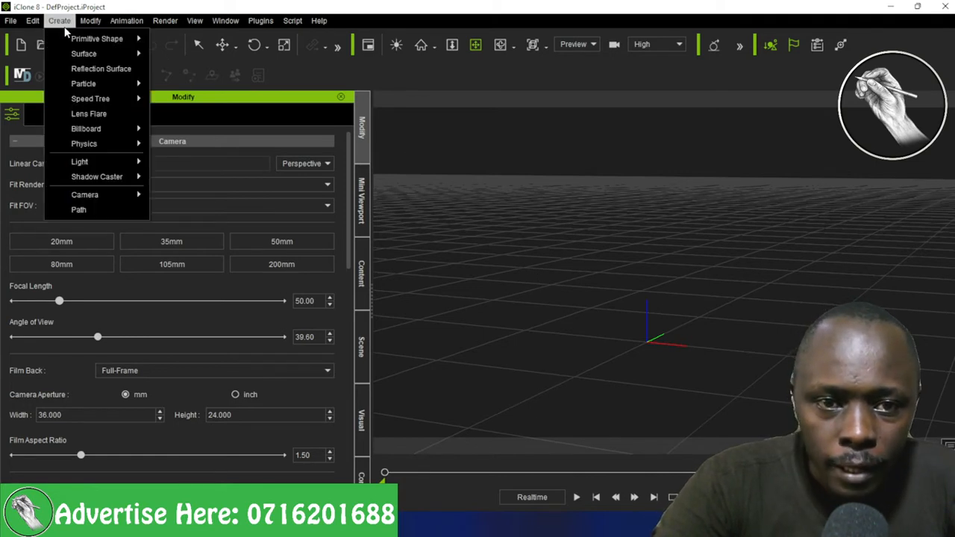
{"action": "mouse_move", "coordinate": [93, 39]}
{"action": "left_click", "coordinate": [171, 41]}
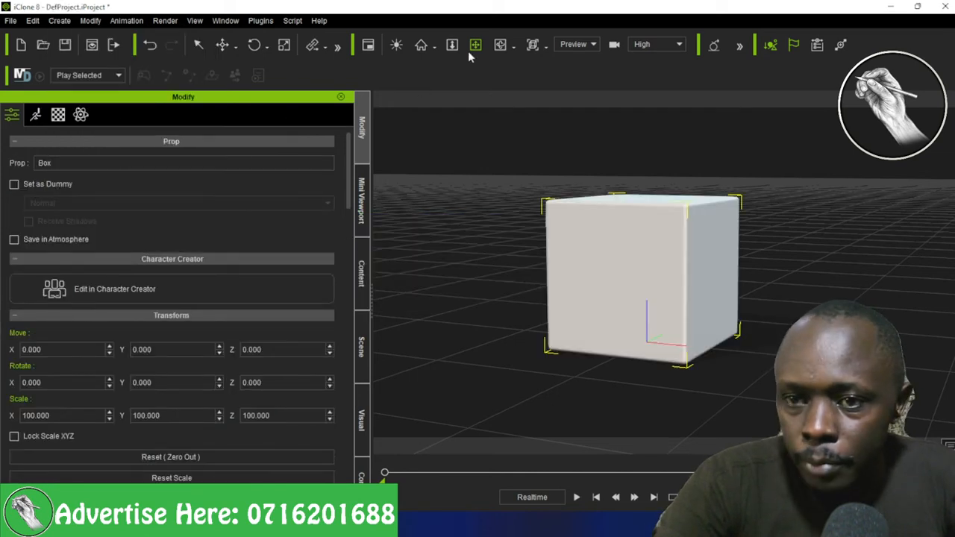
Scale the box into a thin, long floor slab, about 194 in X, 441 in Y and 4.4 in Z
{"action": "left_click", "coordinate": [284, 46]}
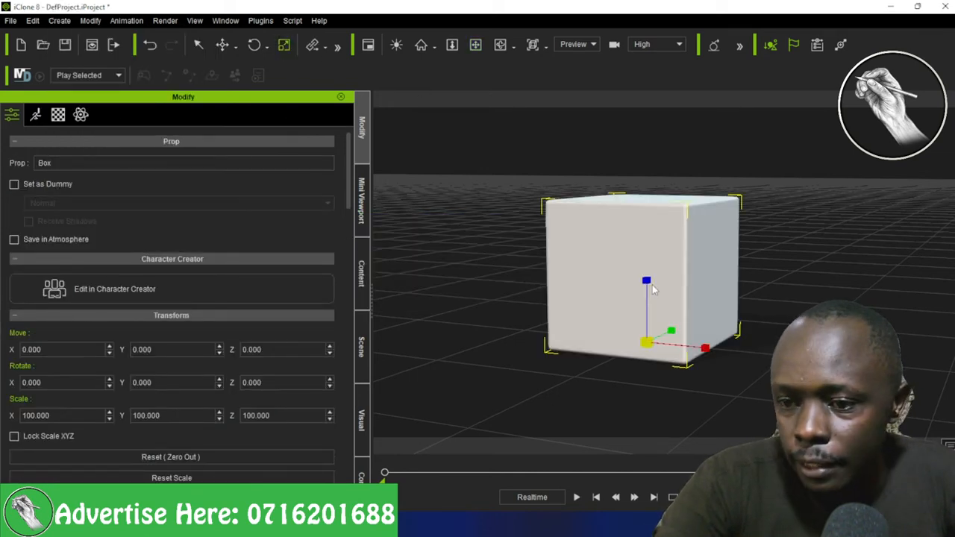
{"action": "left_click_drag", "start_coordinate": [647, 285], "coordinate": [630, 526]}
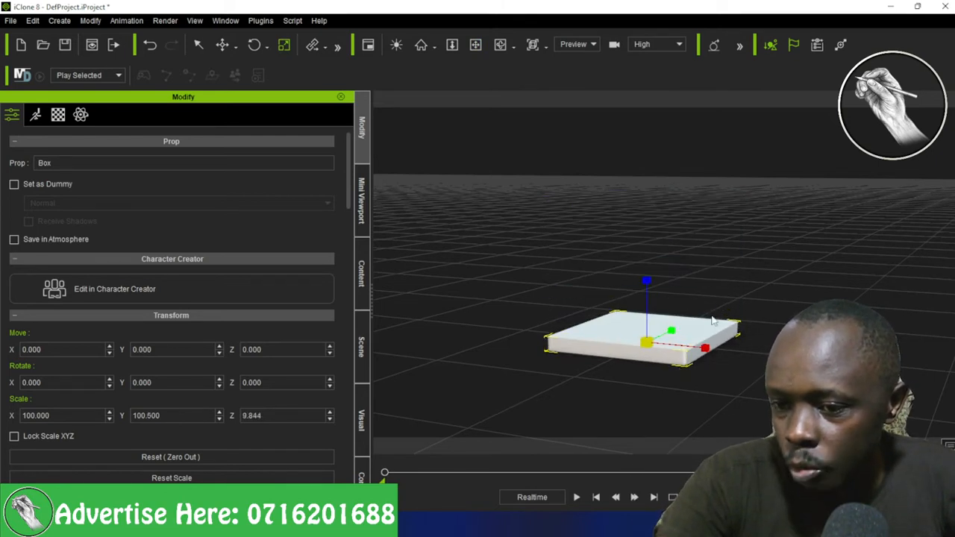
{"action": "left_click_drag", "start_coordinate": [672, 330], "coordinate": [849, 282]}
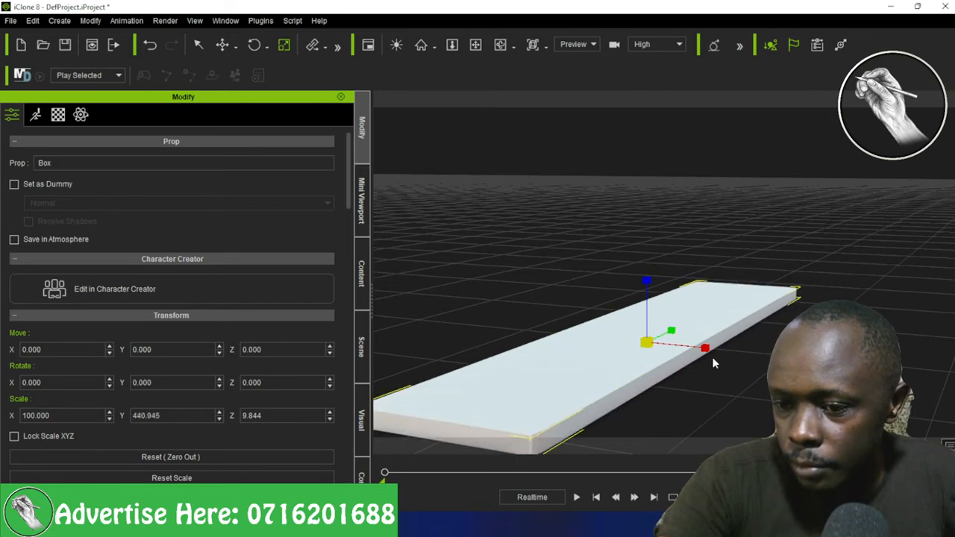
{"action": "mouse_move", "coordinate": [704, 348]}
{"action": "left_mouse_down"}
{"action": "mouse_move", "coordinate": [727, 361]}
{"action": "mouse_move", "coordinate": [712, 357]}
{"action": "left_mouse_up"}
{"action": "scroll", "coordinate": [631, 287], "scroll_direction": "down", "scroll_amount": 4}
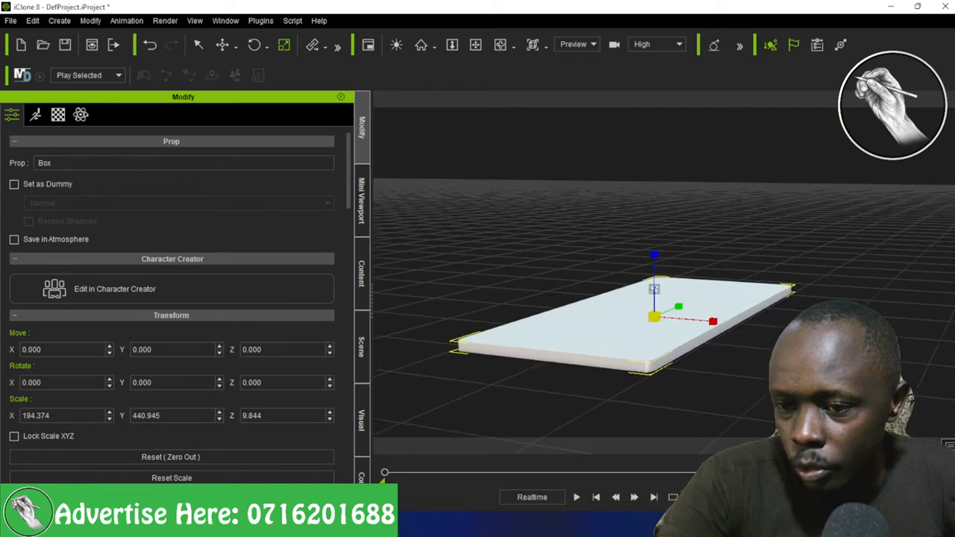
{"action": "left_click_drag", "start_coordinate": [657, 256], "coordinate": [652, 350]}
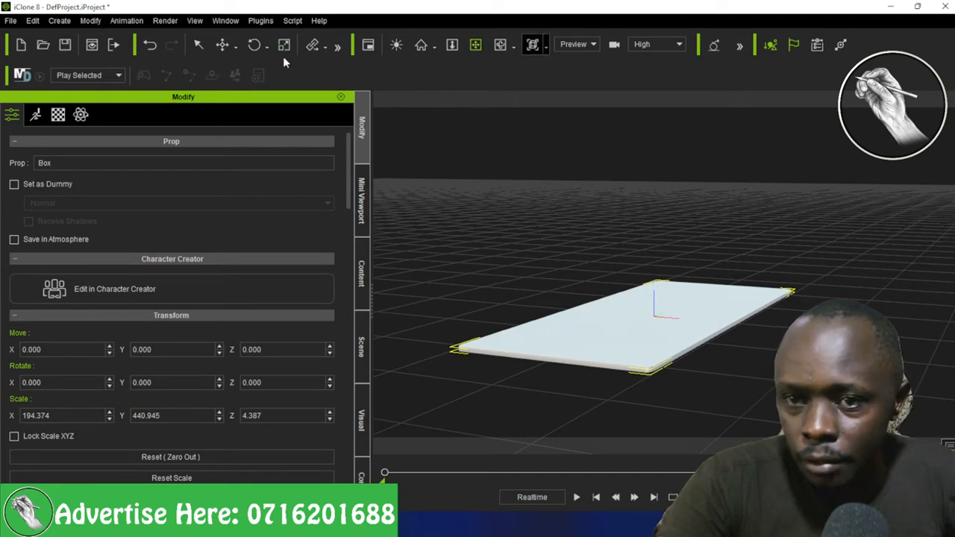
Duplicate the floor slab straight upward to a Z position of about 118.6
{"action": "left_click", "coordinate": [235, 47]}
{"action": "left_click", "coordinate": [238, 82]}
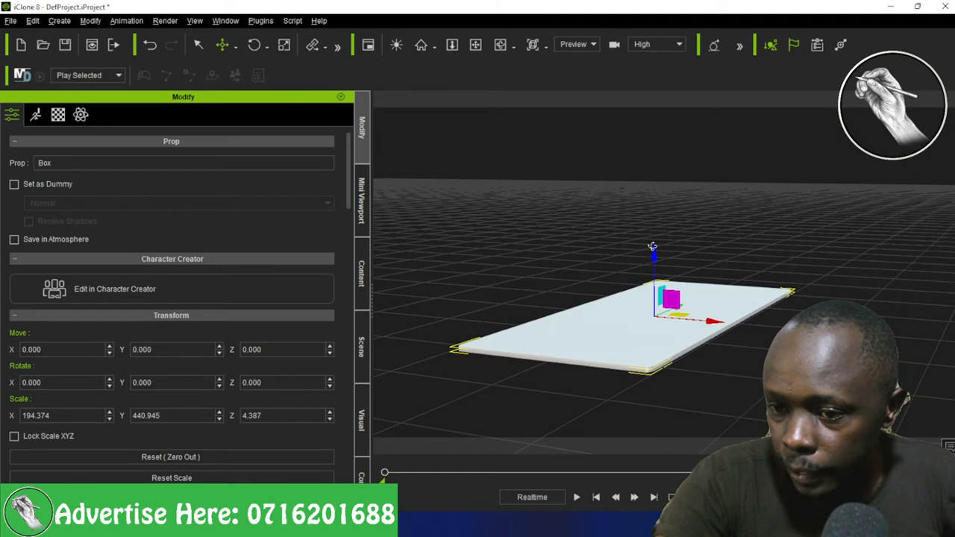
{"action": "mouse_move", "coordinate": [653, 247]}
{"action": "right_mouse_down"}
{"action": "mouse_move", "coordinate": [658, 219]}
{"action": "mouse_move", "coordinate": [641, 251]}
{"action": "right_mouse_up"}
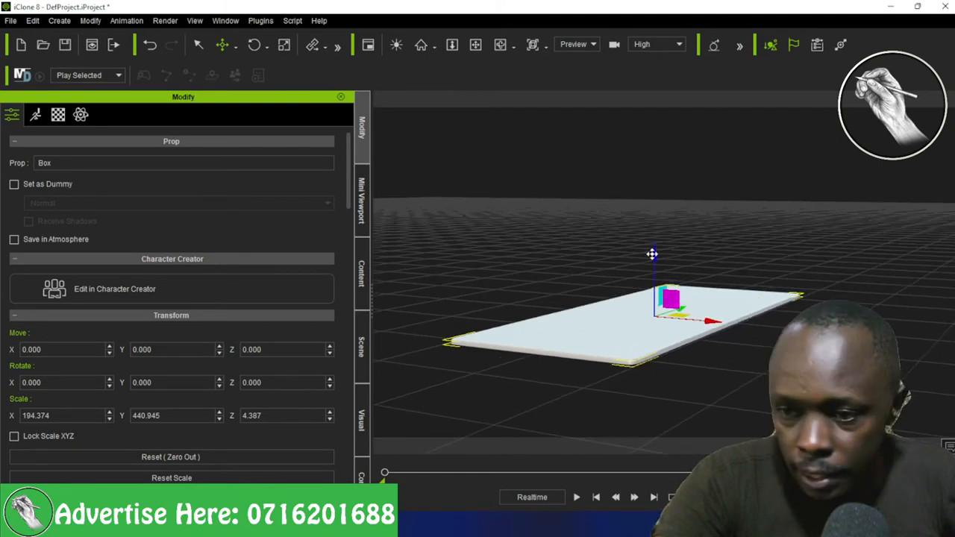
{"action": "left_click_drag", "start_coordinate": [655, 250], "coordinate": [648, 147], "text": "shift"}
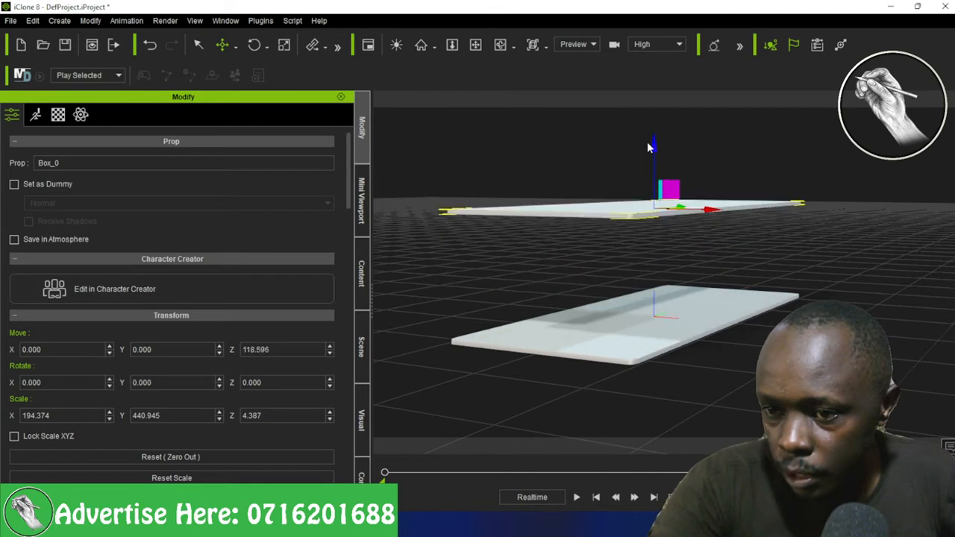
{"action": "scroll", "coordinate": [659, 235], "scroll_direction": "up", "scroll_amount": 3}
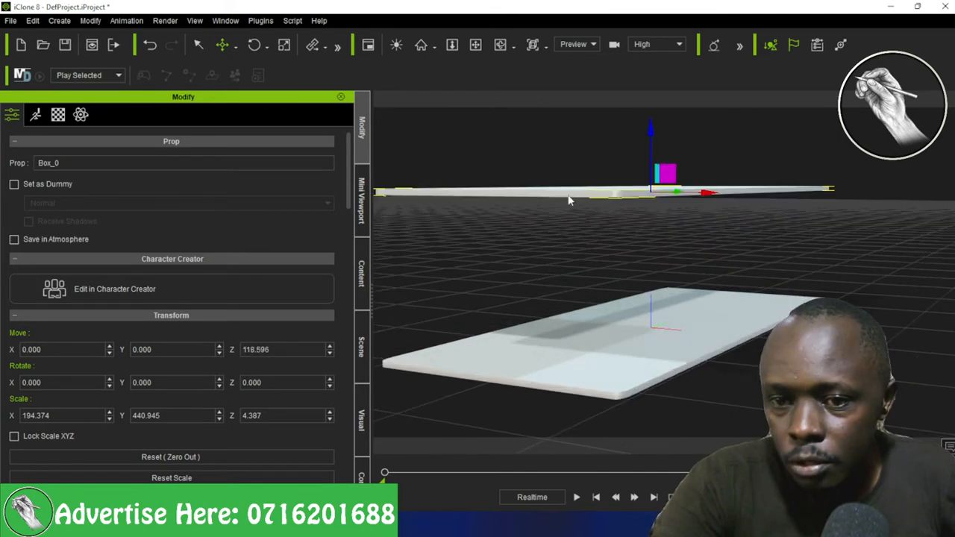
{"action": "scroll", "coordinate": [659, 234], "scroll_direction": "down", "scroll_amount": 3}
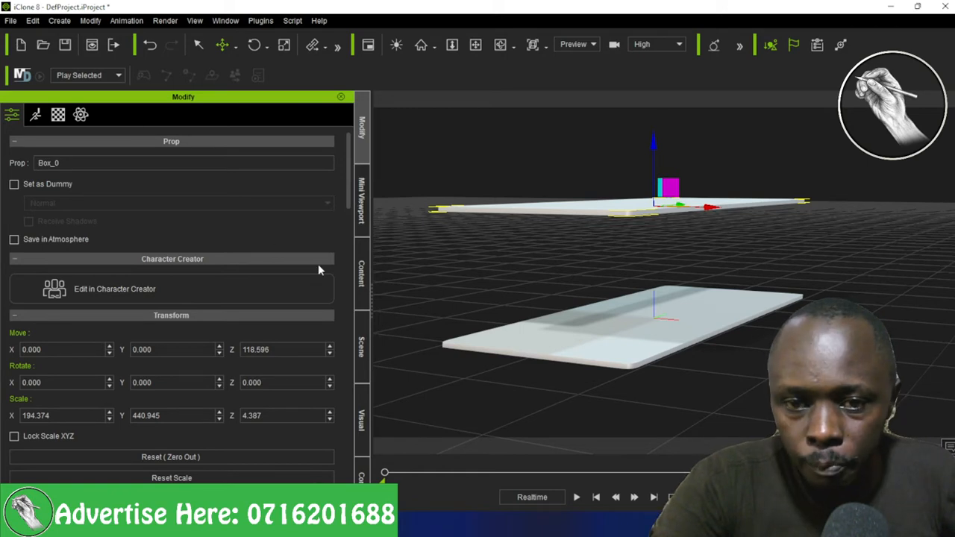
Load the custom Jalango character from the actor library into the scene
{"action": "left_click", "coordinate": [359, 296]}
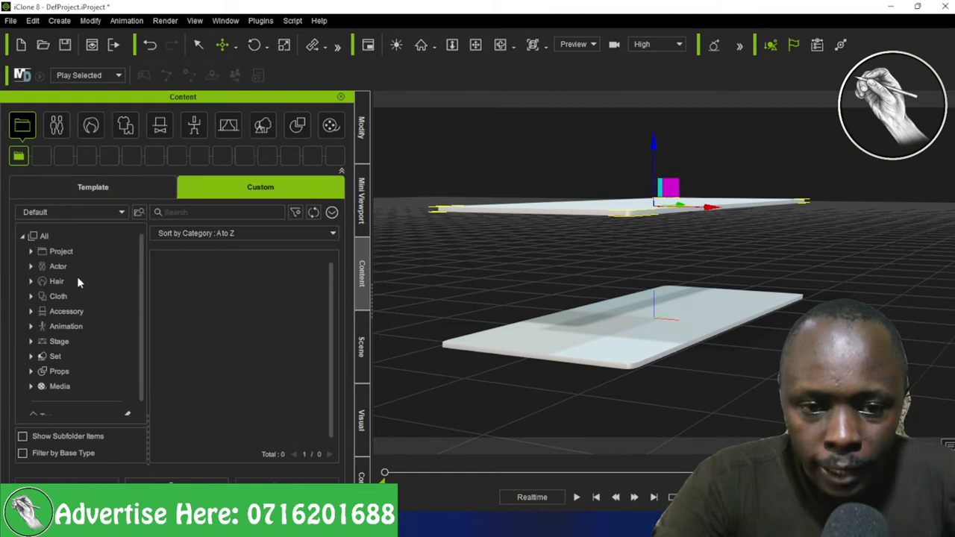
{"action": "left_click", "coordinate": [56, 281]}
{"action": "left_click", "coordinate": [57, 267]}
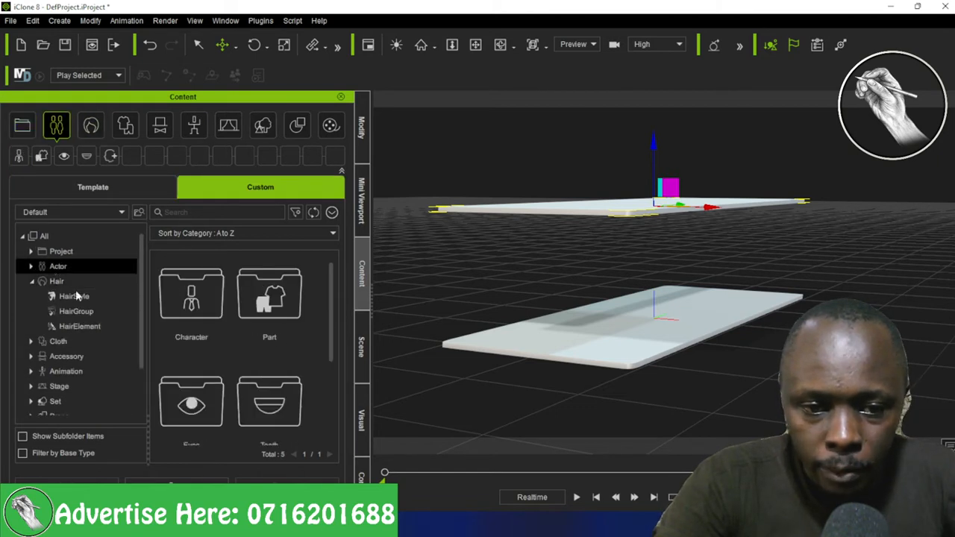
{"action": "double_click", "coordinate": [217, 332]}
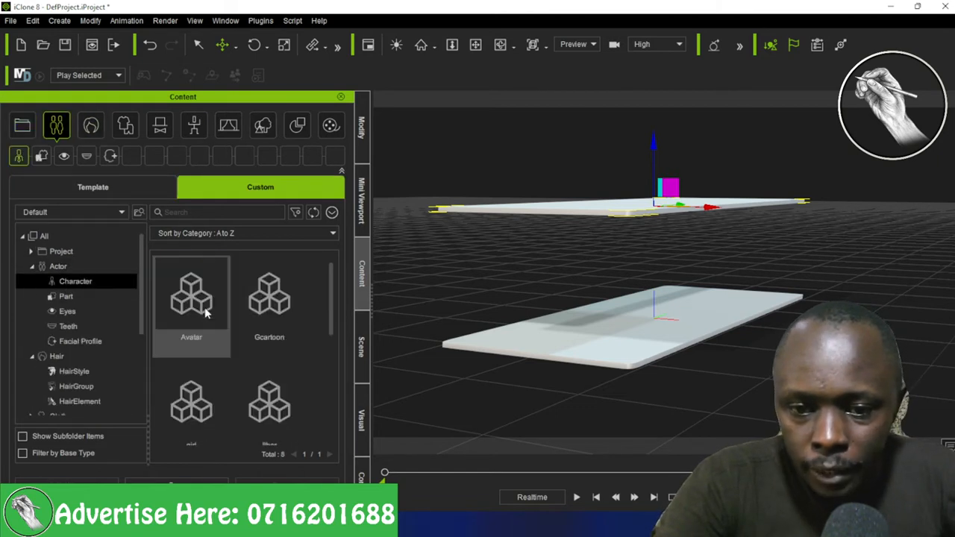
{"action": "scroll", "coordinate": [218, 344], "scroll_direction": "down", "scroll_amount": 4}
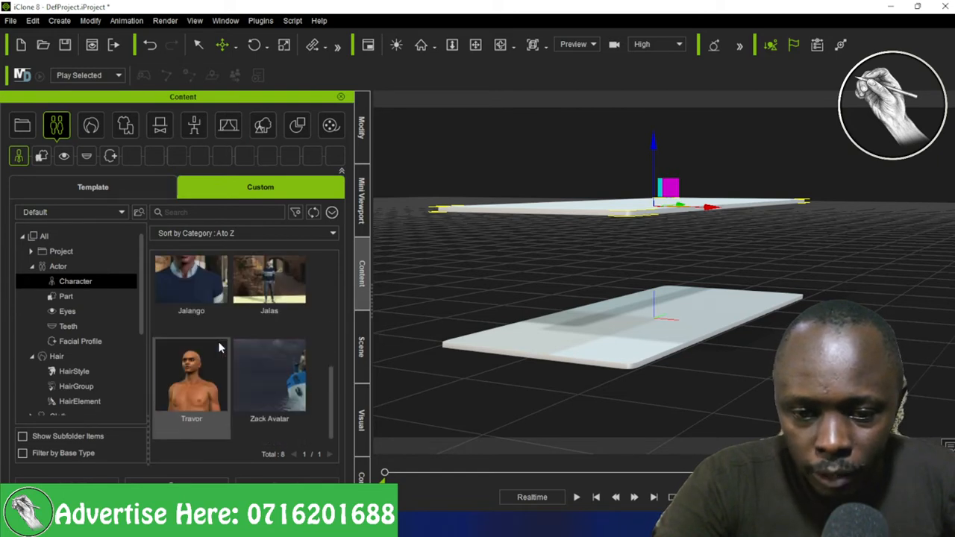
{"action": "scroll", "coordinate": [218, 345], "scroll_direction": "up", "scroll_amount": 1}
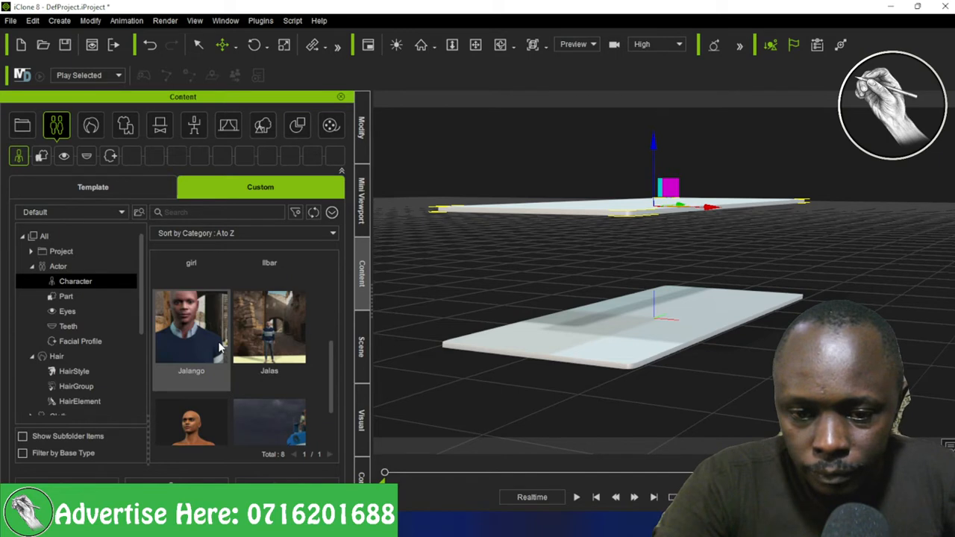
{"action": "double_click", "coordinate": [196, 340]}
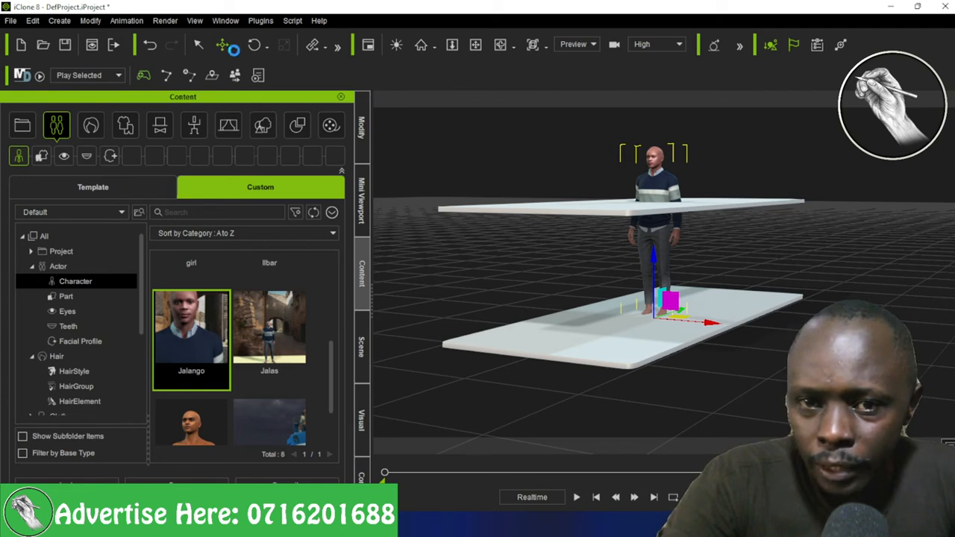
Raise the upper slab along Z until it clears the character's head
{"action": "scroll", "coordinate": [553, 298], "scroll_direction": "up", "scroll_amount": 3}
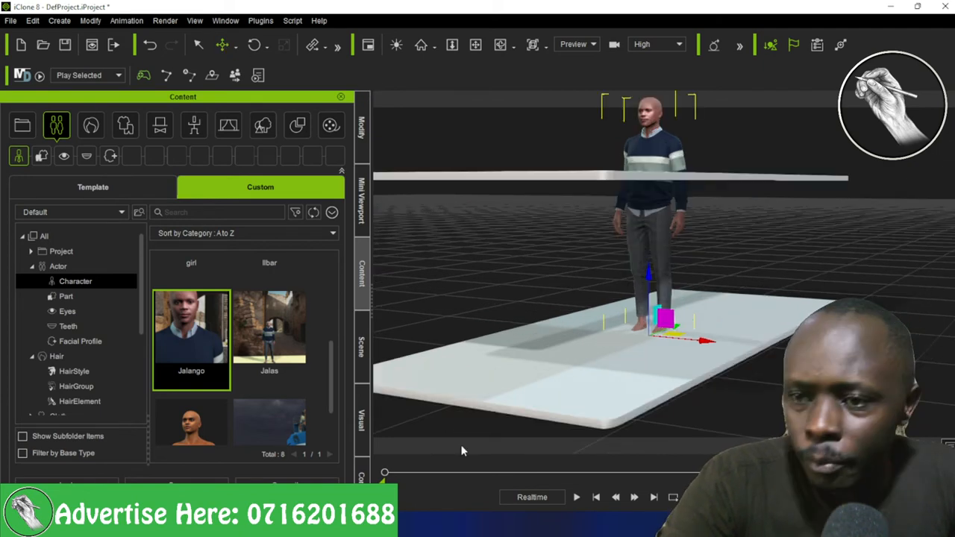
{"action": "scroll", "coordinate": [562, 295], "scroll_direction": "down", "scroll_amount": 1}
{"action": "scroll", "coordinate": [561, 295], "scroll_direction": "down", "scroll_amount": 2}
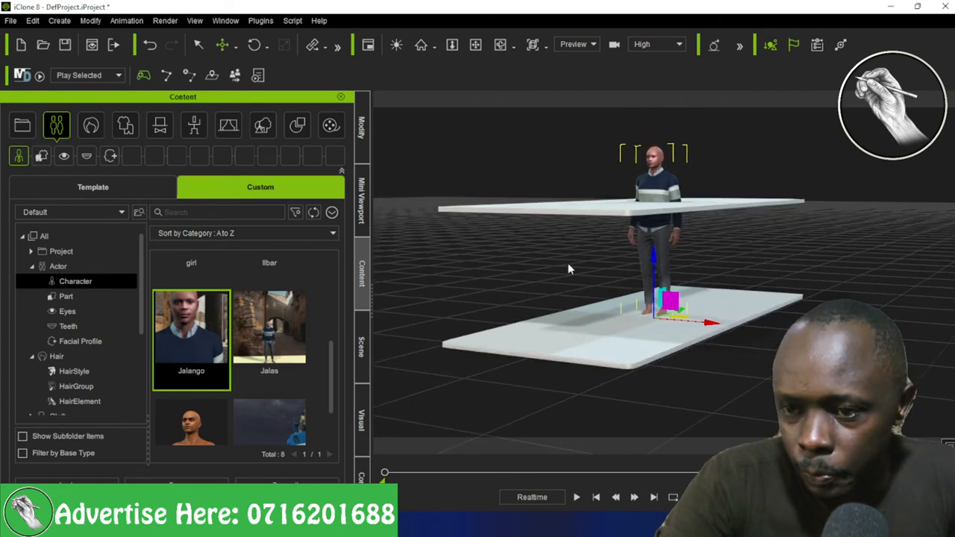
{"action": "scroll", "coordinate": [568, 263], "scroll_direction": "down", "scroll_amount": 2}
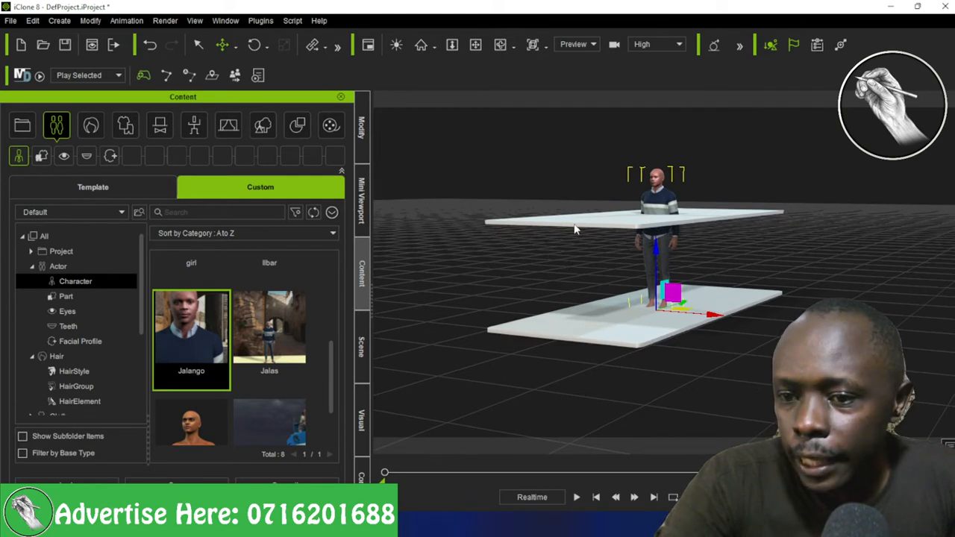
{"action": "left_click", "coordinate": [574, 226]}
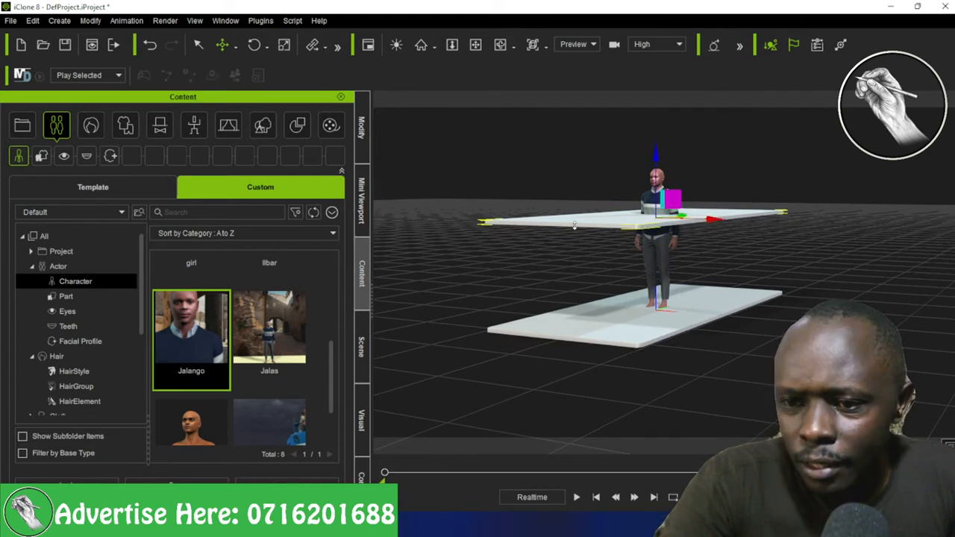
{"action": "scroll", "coordinate": [574, 226], "scroll_direction": "up", "scroll_amount": 1}
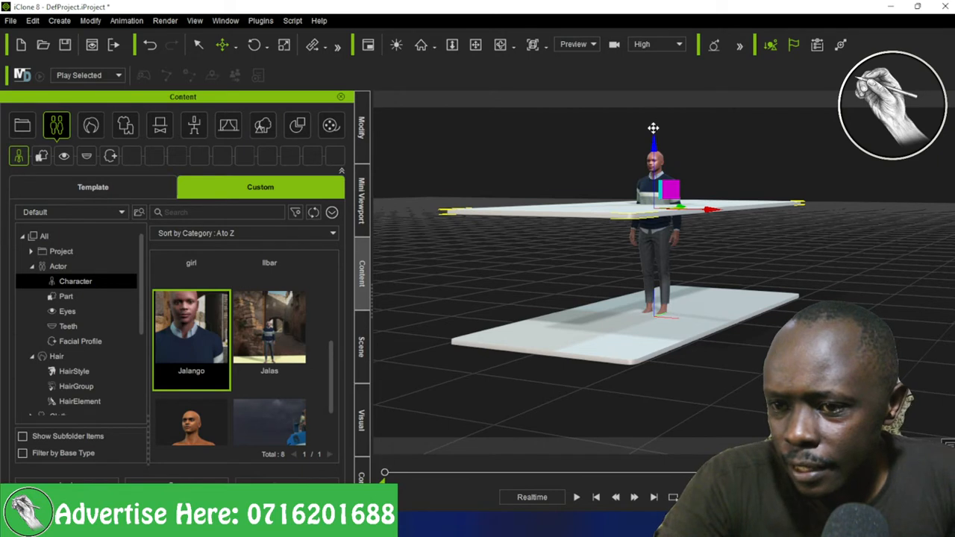
{"action": "left_click_drag", "start_coordinate": [653, 128], "coordinate": [685, 47]}
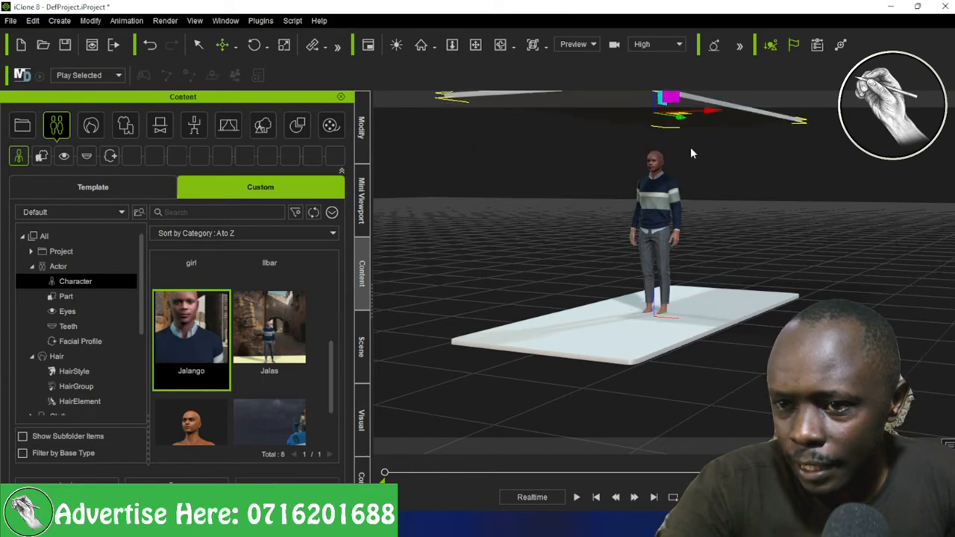
Move the upper slab slightly higher along Z to leave more headroom above the character
{"action": "scroll", "coordinate": [566, 52], "scroll_direction": "down", "scroll_amount": 1}
{"action": "scroll", "coordinate": [567, 52], "scroll_direction": "down", "scroll_amount": 1}
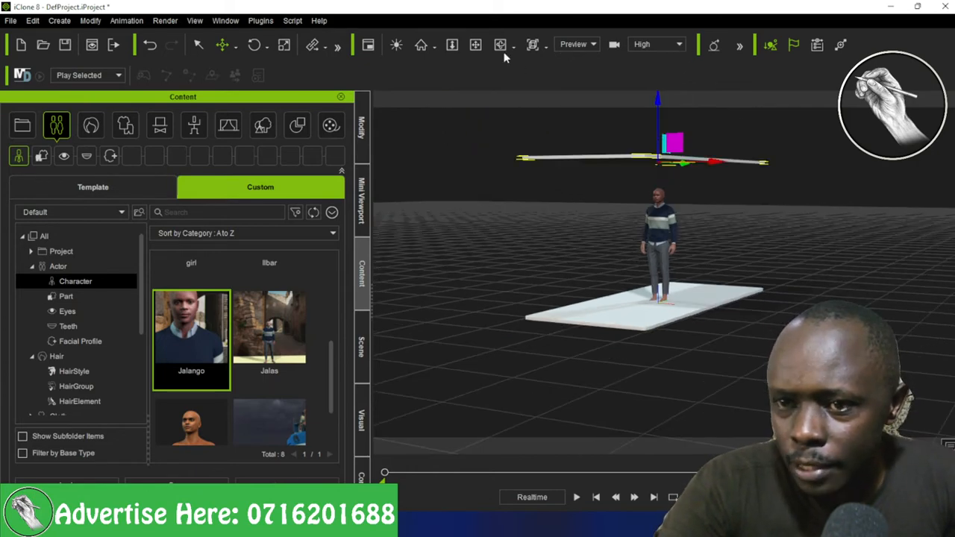
{"action": "scroll", "coordinate": [505, 56], "scroll_direction": "down", "scroll_amount": 1}
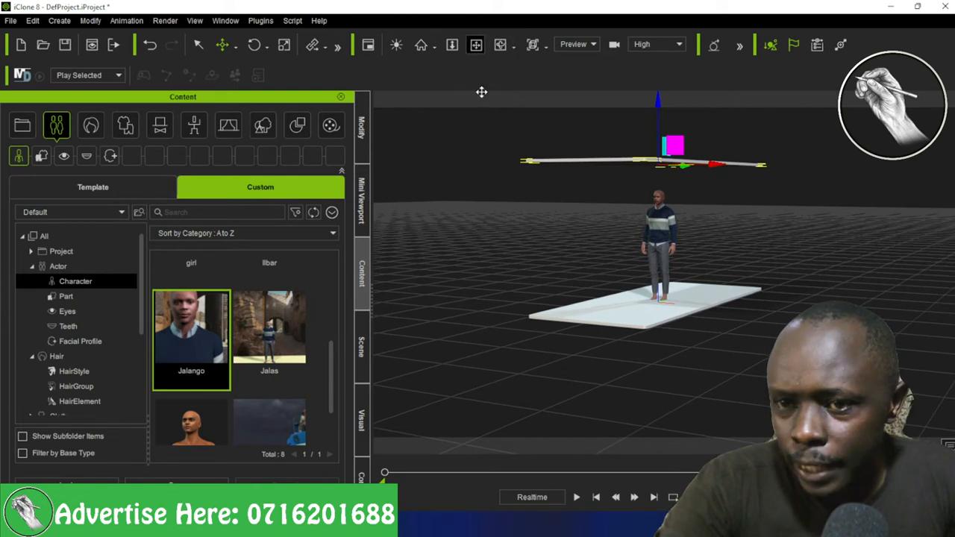
{"action": "left_click_drag", "start_coordinate": [539, 198], "coordinate": [539, 204]}
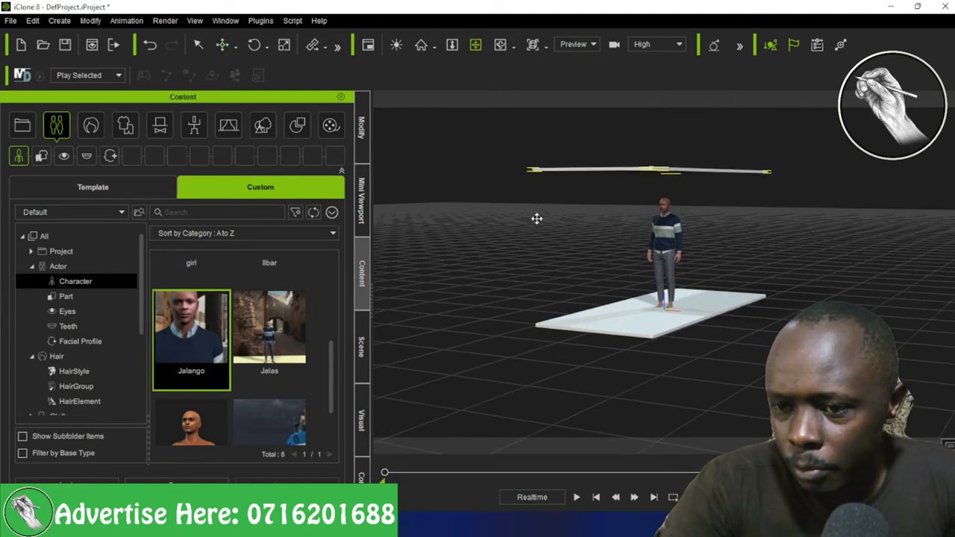
{"action": "scroll", "coordinate": [537, 194], "scroll_direction": "up", "scroll_amount": 1}
{"action": "scroll", "coordinate": [601, 181], "scroll_direction": "up", "scroll_amount": 1}
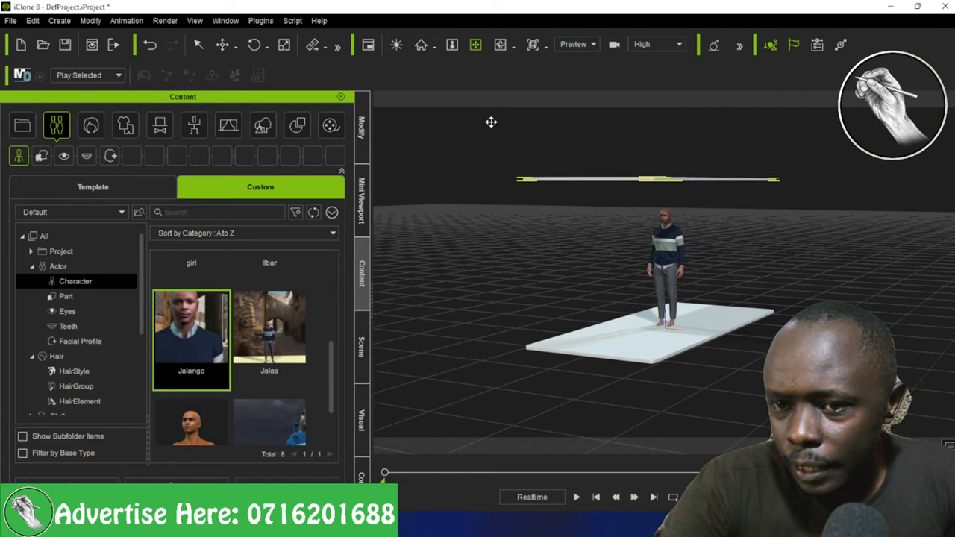
{"action": "left_click", "coordinate": [234, 48]}
{"action": "left_click", "coordinate": [267, 82]}
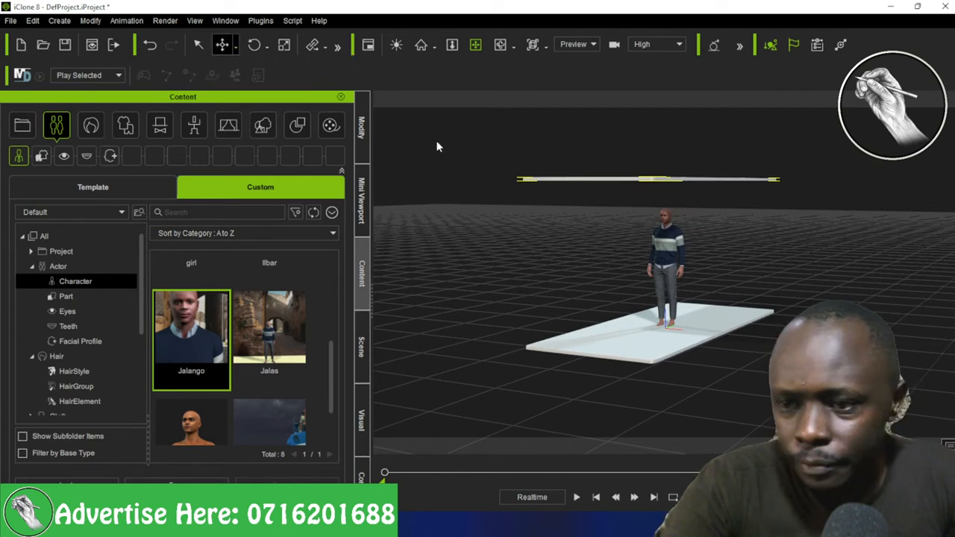
{"action": "left_click", "coordinate": [624, 182]}
{"action": "left_click_drag", "start_coordinate": [664, 121], "coordinate": [664, 104]}
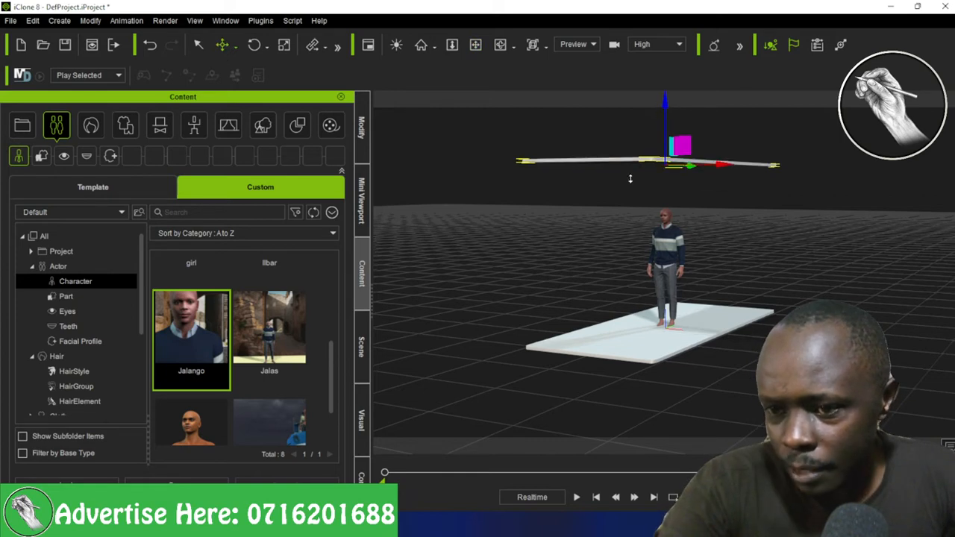
{"action": "scroll", "coordinate": [630, 179], "scroll_direction": "down", "scroll_amount": 1}
{"action": "left_click", "coordinate": [497, 48]}
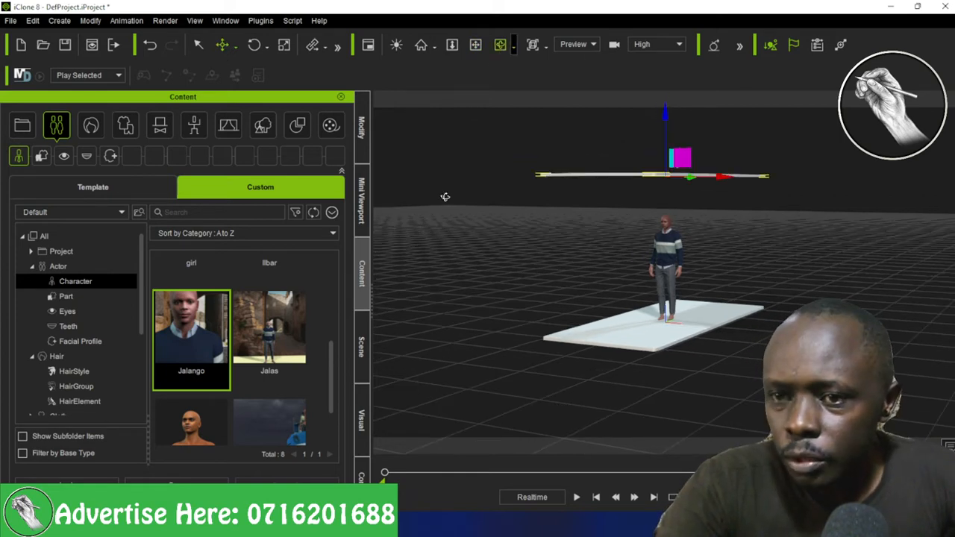
Duplicate the upper slab straight down along its local Z axis to a height of about 155.6
{"action": "left_click_drag", "start_coordinate": [536, 229], "coordinate": [607, 216]}
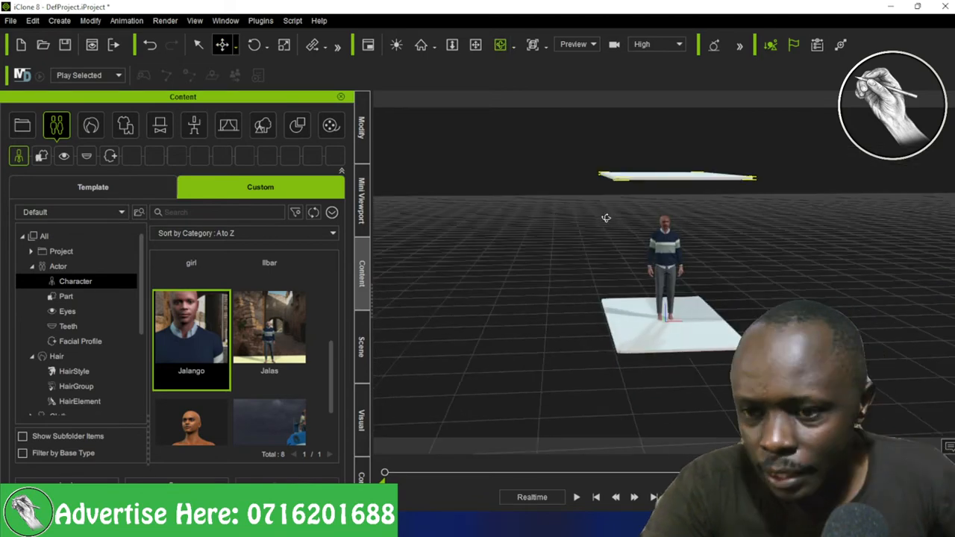
{"action": "left_click", "coordinate": [235, 47]}
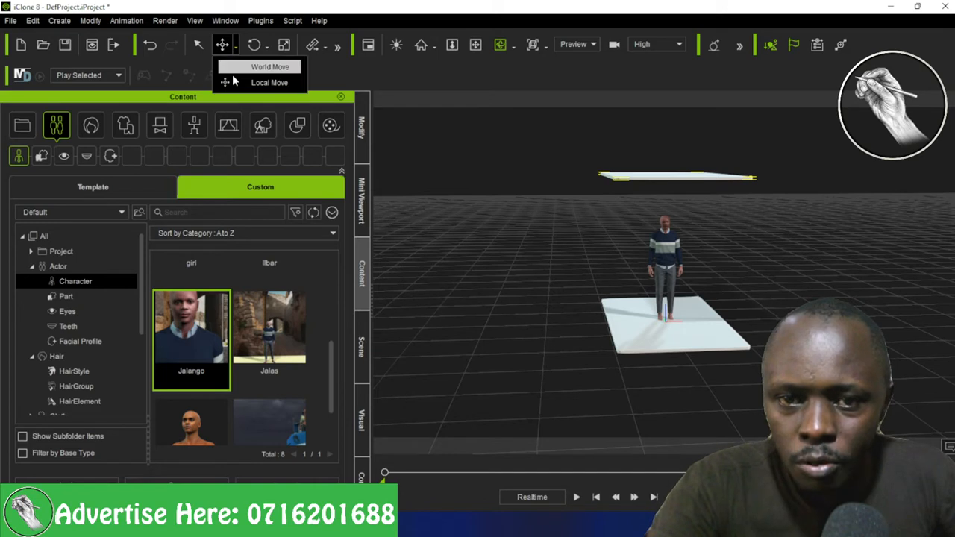
{"action": "left_click", "coordinate": [265, 81]}
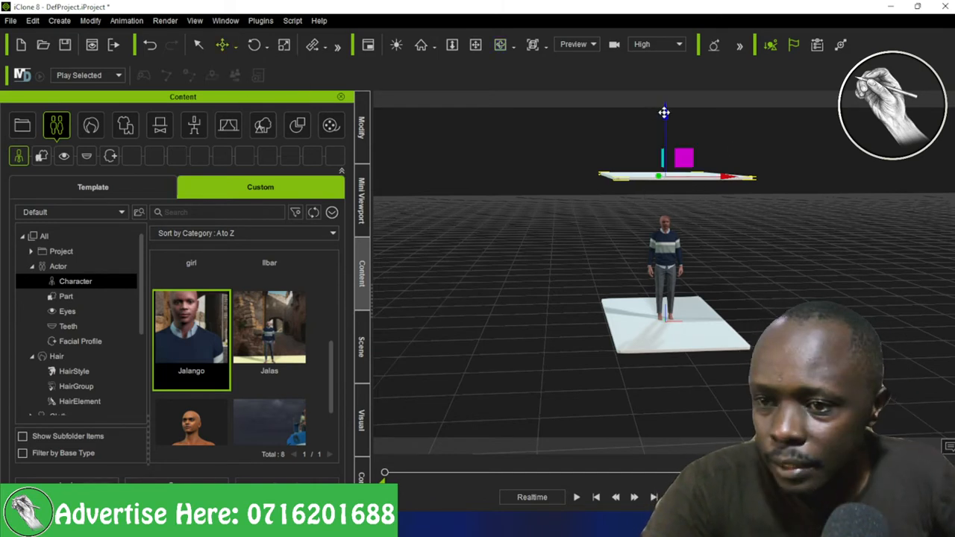
{"action": "left_click_drag", "start_coordinate": [654, 138], "coordinate": [644, 168], "text": "ctrl"}
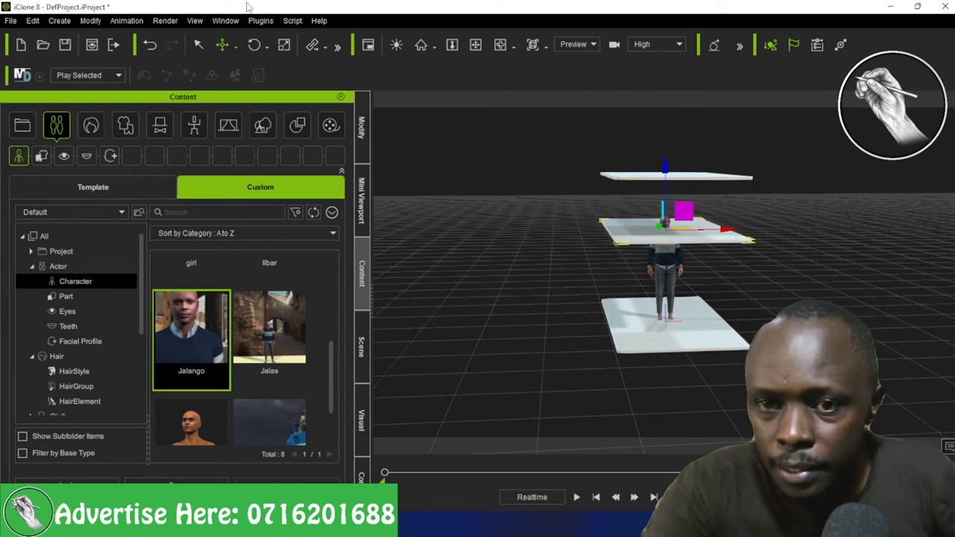
Rotate the duplicated slab upright by setting its Y rotation to -90
{"action": "left_click", "coordinate": [254, 45]}
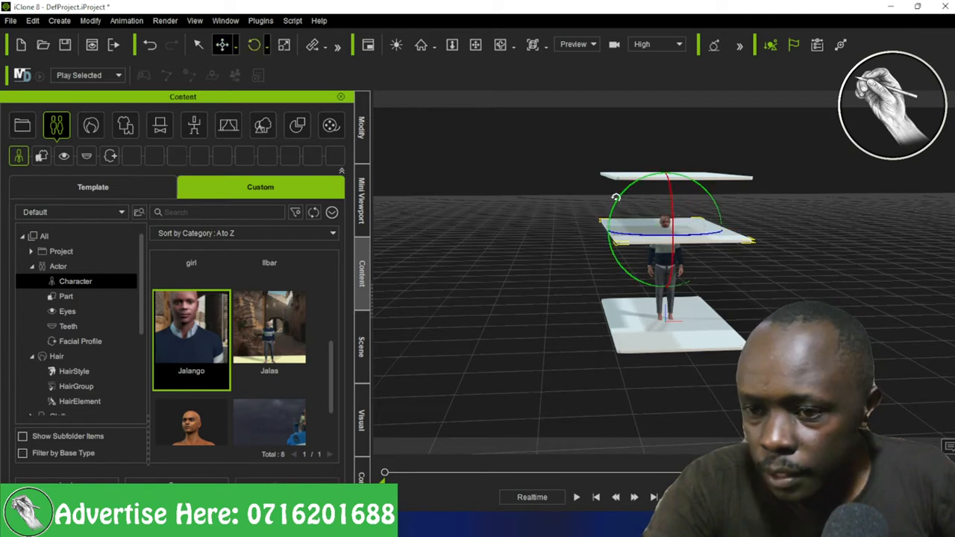
{"action": "left_click_drag", "start_coordinate": [616, 198], "coordinate": [614, 267]}
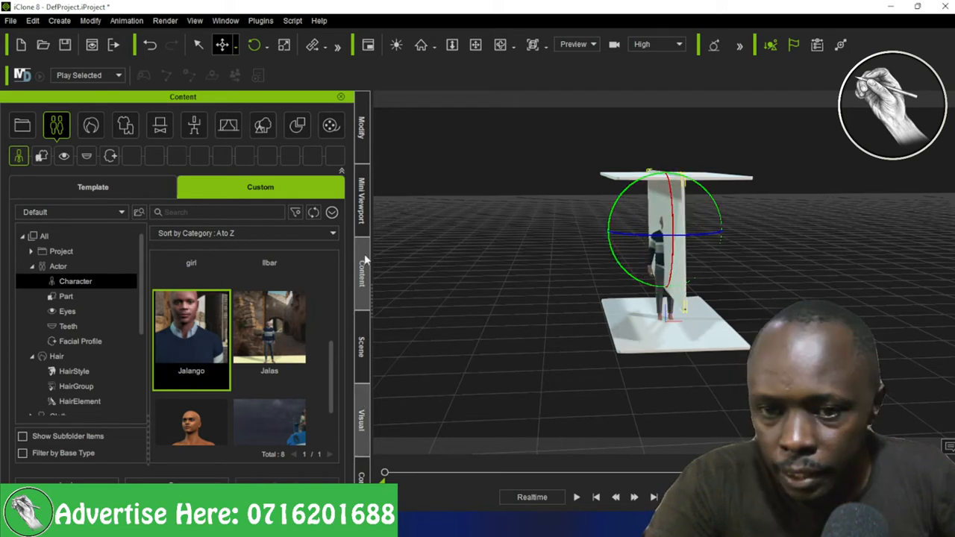
{"action": "left_click", "coordinate": [363, 132]}
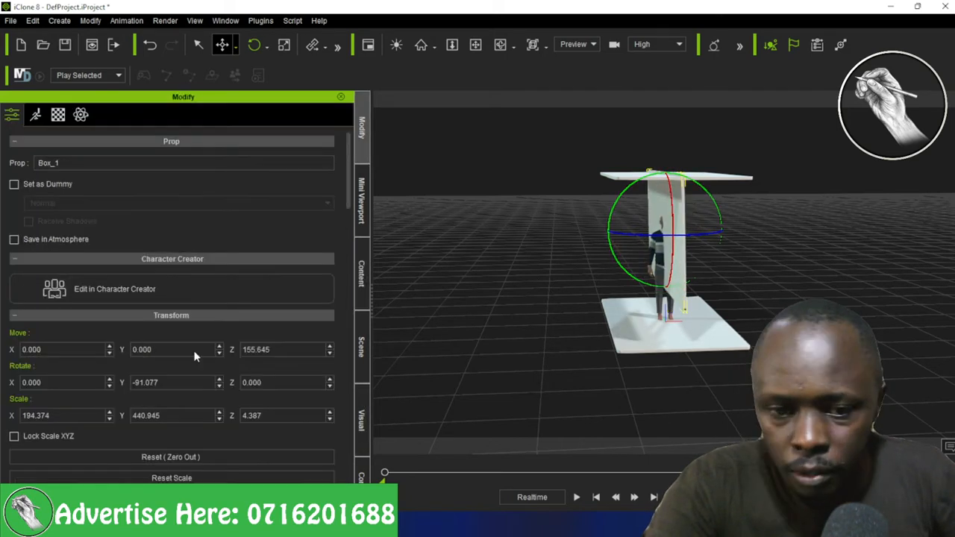
{"action": "left_click", "coordinate": [220, 381]}
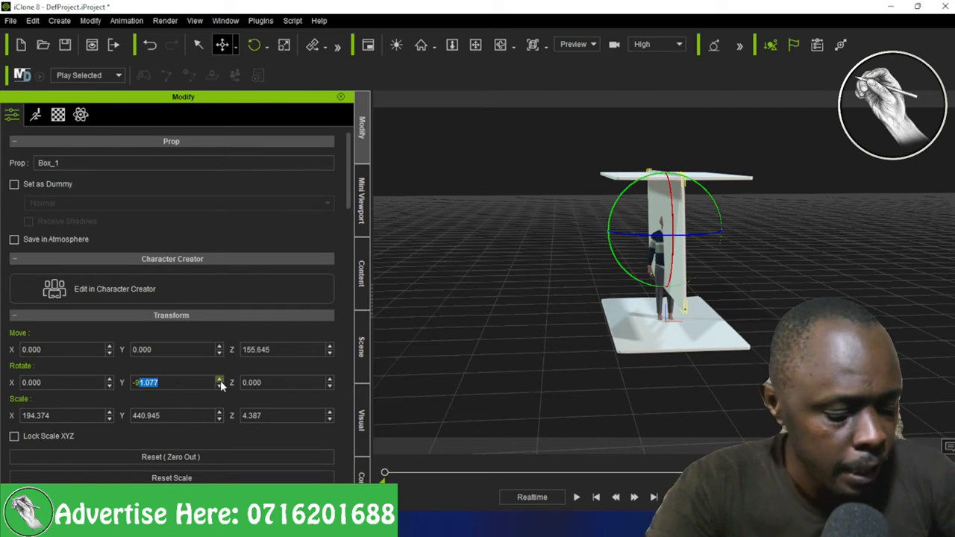
{"action": "type", "text": "-90"}
{"action": "key", "text": "Return"}
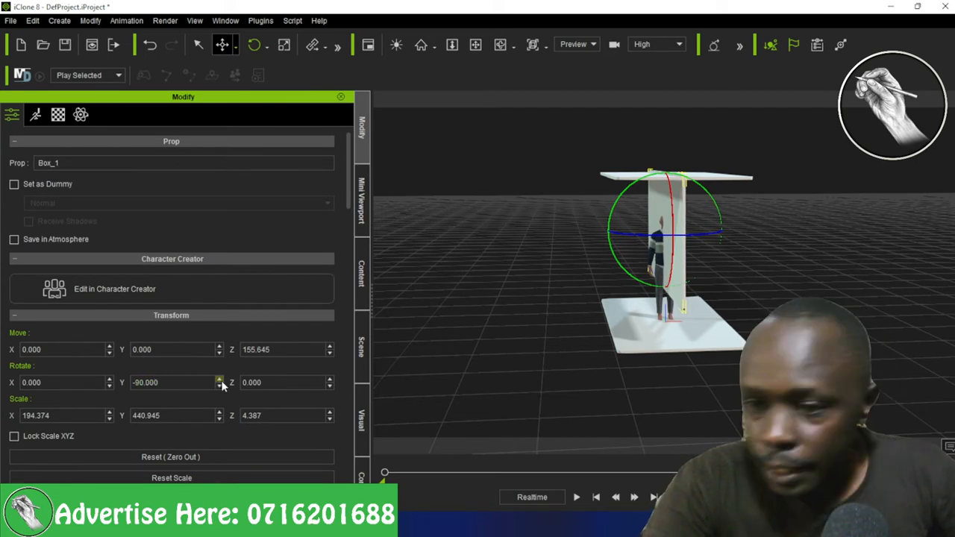
Stretch the upright panel to an X scale of about 252 and lower it to about Z 121 to span floor to ceiling
{"action": "left_click", "coordinate": [283, 47]}
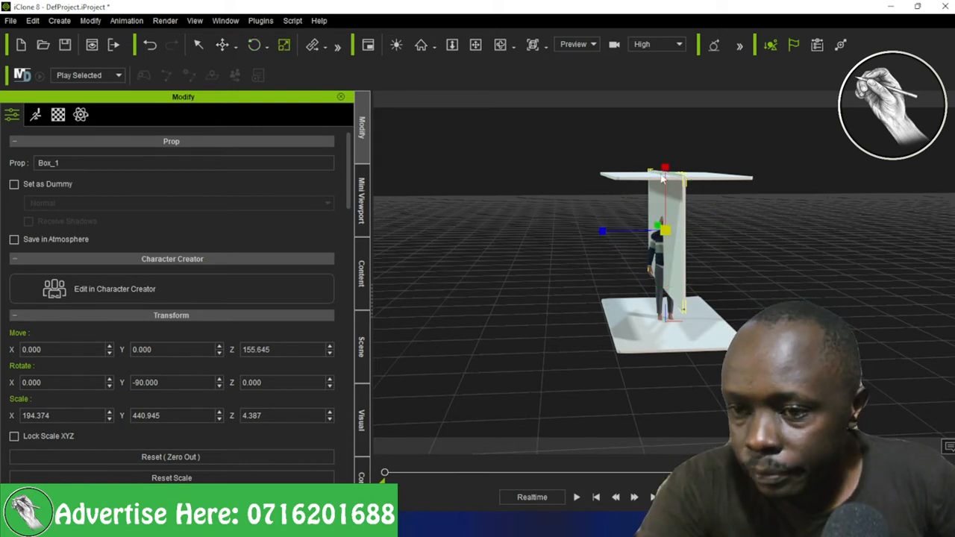
{"action": "left_click_drag", "start_coordinate": [665, 168], "coordinate": [669, 131]}
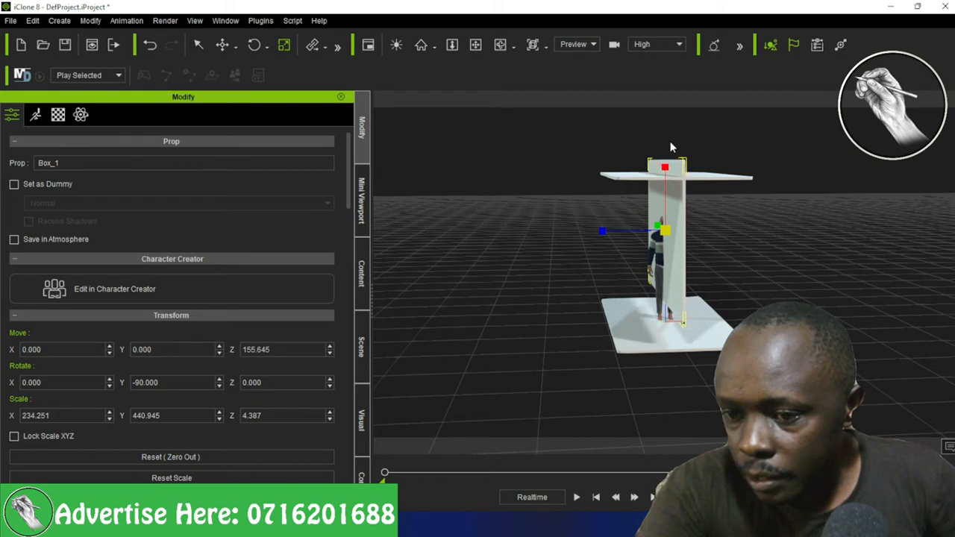
{"action": "left_click", "coordinate": [235, 47]}
{"action": "left_click", "coordinate": [269, 82]}
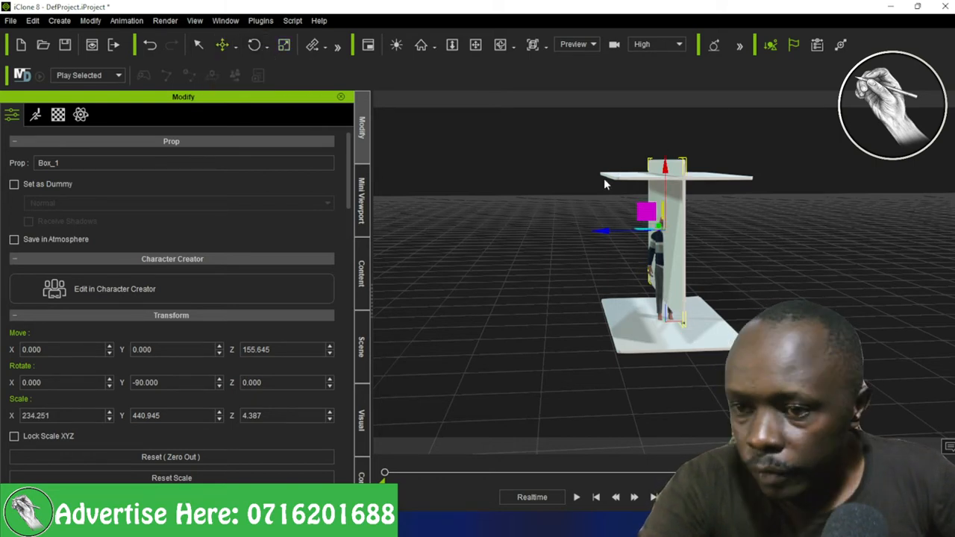
{"action": "left_click_drag", "start_coordinate": [664, 181], "coordinate": [661, 196]}
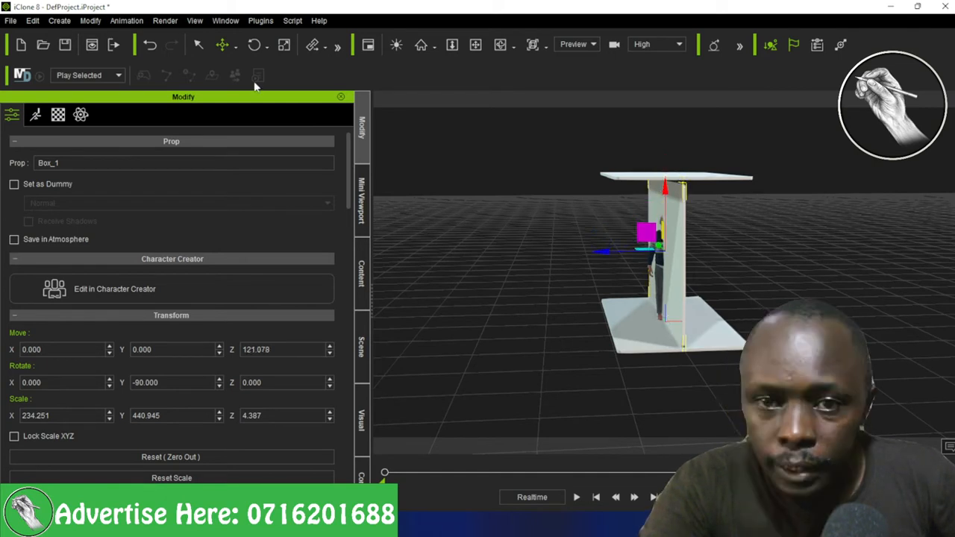
{"action": "left_click", "coordinate": [285, 46]}
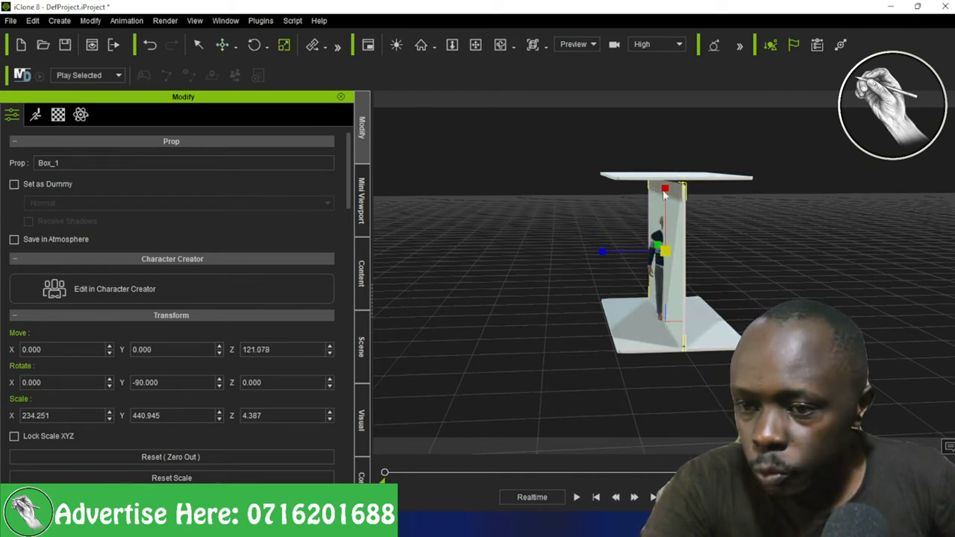
{"action": "left_click_drag", "start_coordinate": [664, 188], "coordinate": [666, 186]}
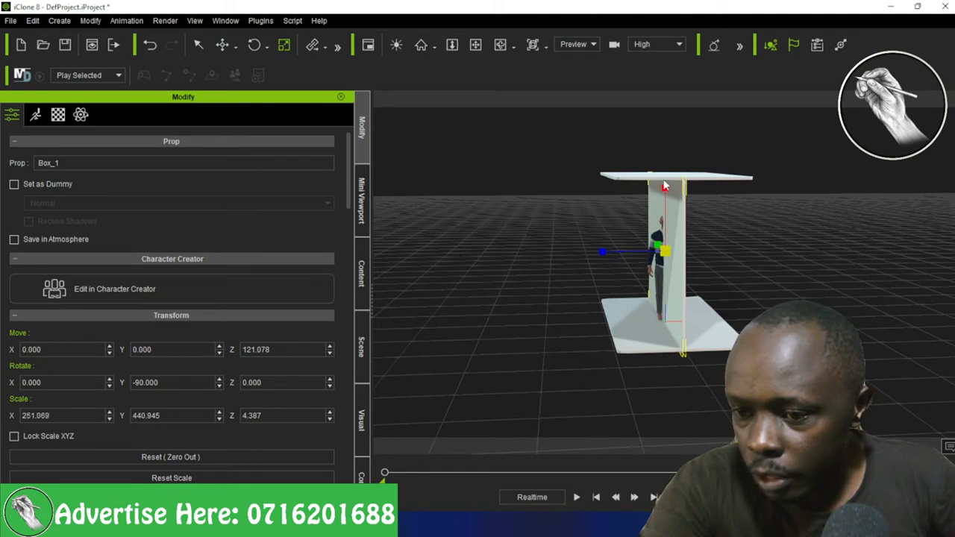
Move the upright panel with Local Move to about X -92.8 and Z 122.6, forming a wall along the slabs' side edge
{"action": "left_click", "coordinate": [235, 48]}
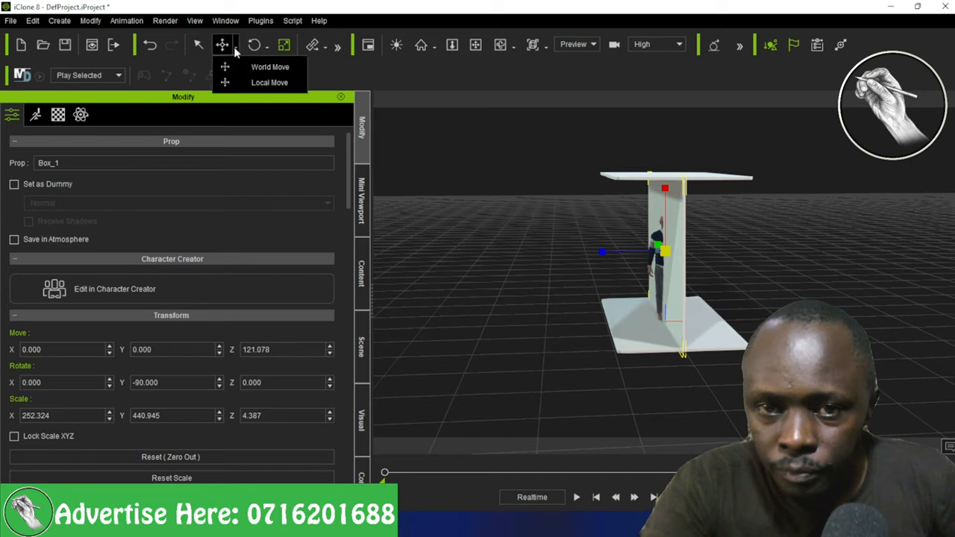
{"action": "left_click", "coordinate": [237, 79]}
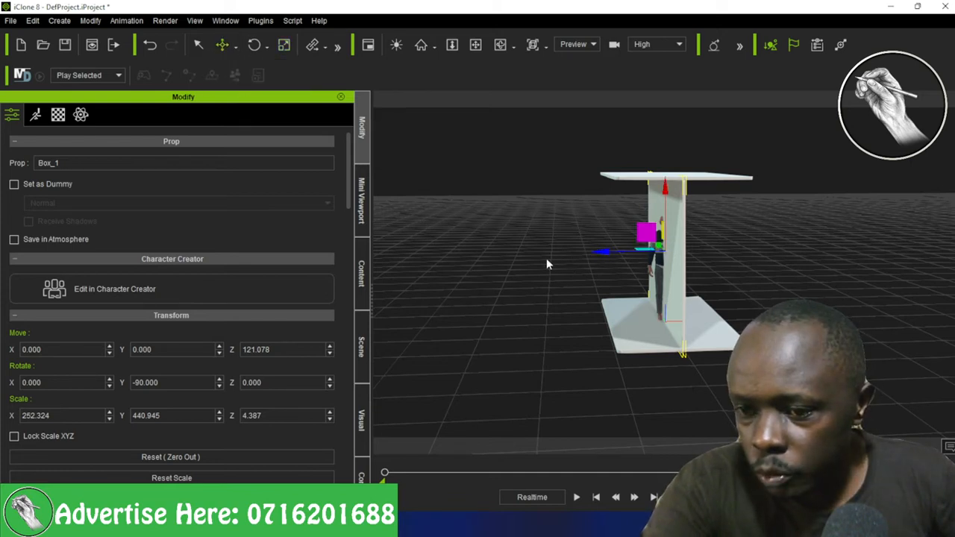
{"action": "left_click_drag", "start_coordinate": [596, 253], "coordinate": [550, 260]}
{"action": "scroll", "coordinate": [701, 298], "scroll_direction": "down", "scroll_amount": 1}
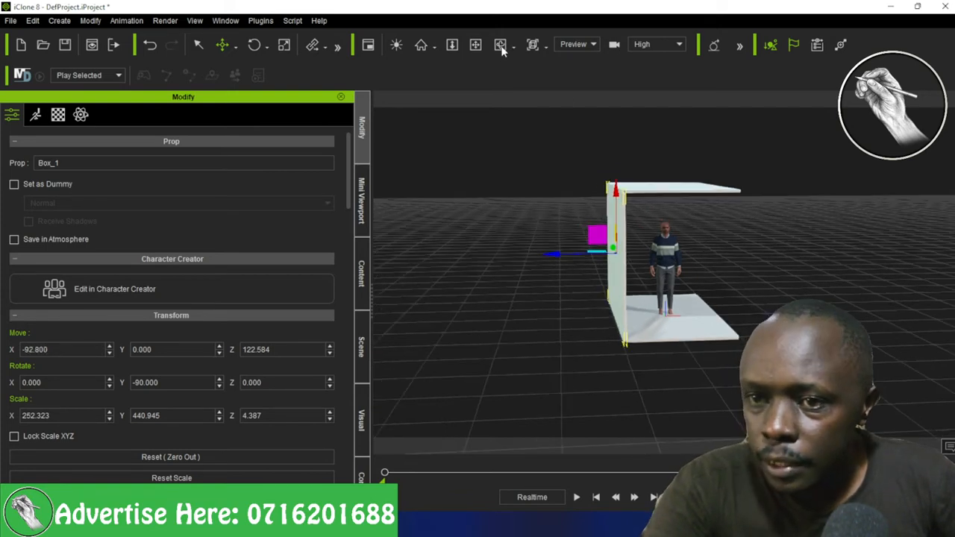
Duplicate the side wall across to the opposite edge of the slabs at about X 97.2
{"action": "left_click", "coordinate": [501, 46]}
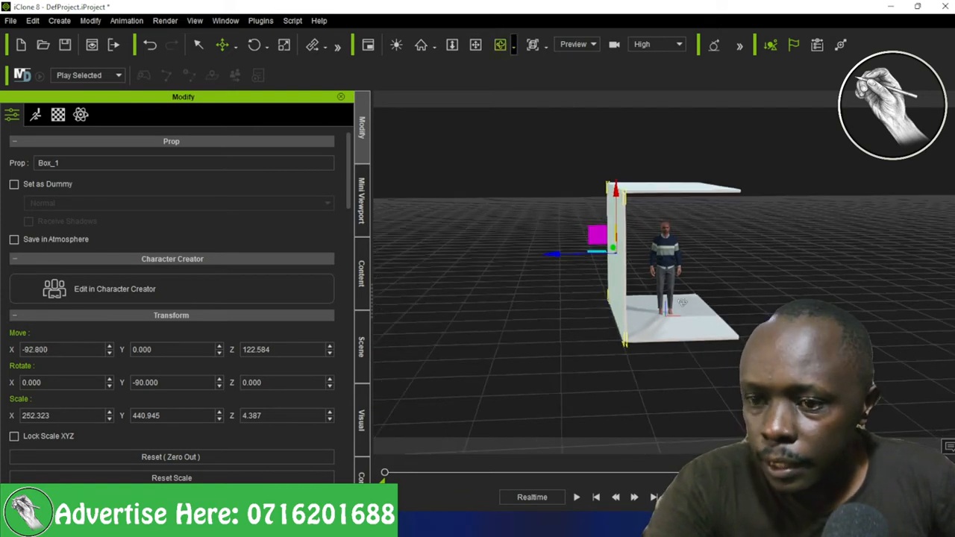
{"action": "left_click_drag", "start_coordinate": [449, 230], "coordinate": [512, 311]}
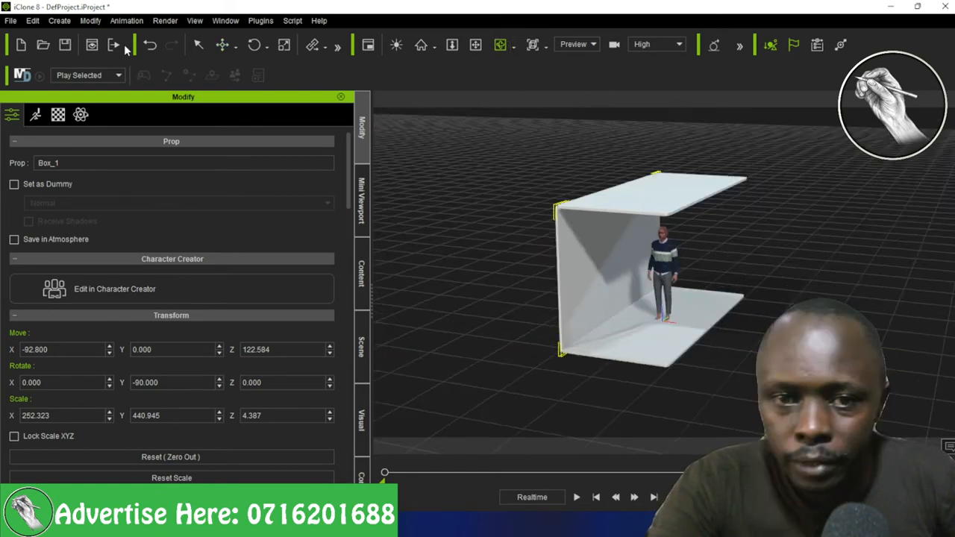
{"action": "left_click", "coordinate": [237, 47]}
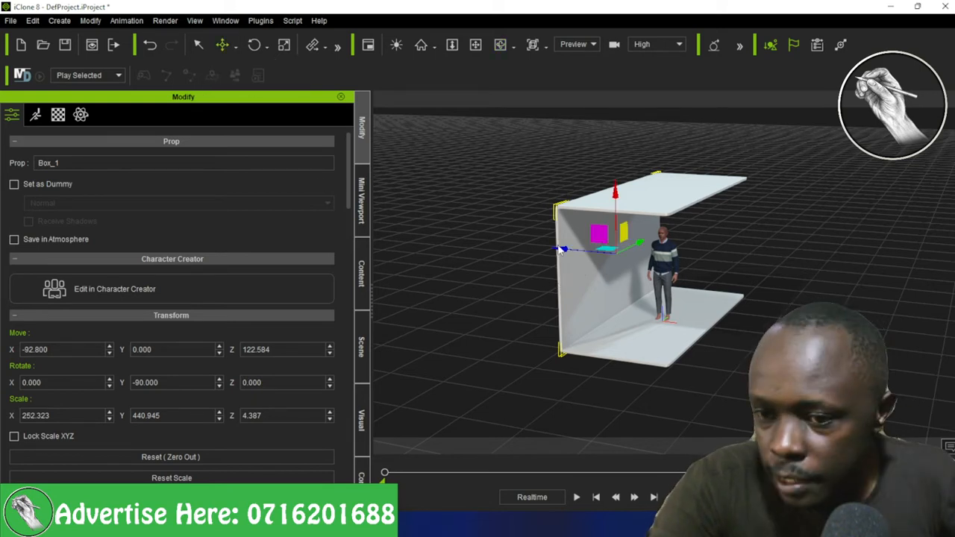
{"action": "left_click_drag", "start_coordinate": [573, 258], "coordinate": [659, 287], "text": "shift"}
{"action": "scroll", "coordinate": [632, 285], "scroll_direction": "up", "scroll_amount": 4}
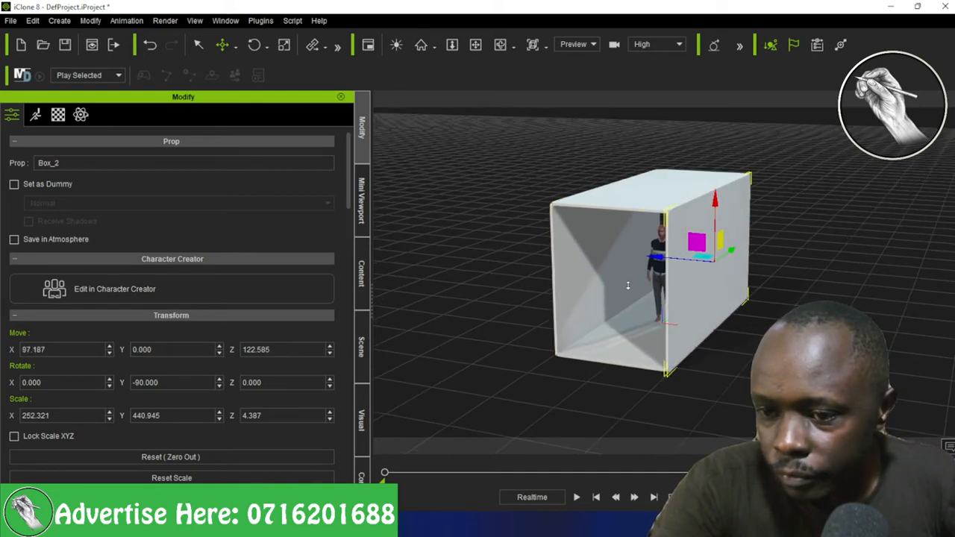
{"action": "scroll", "coordinate": [634, 283], "scroll_direction": "down", "scroll_amount": 2}
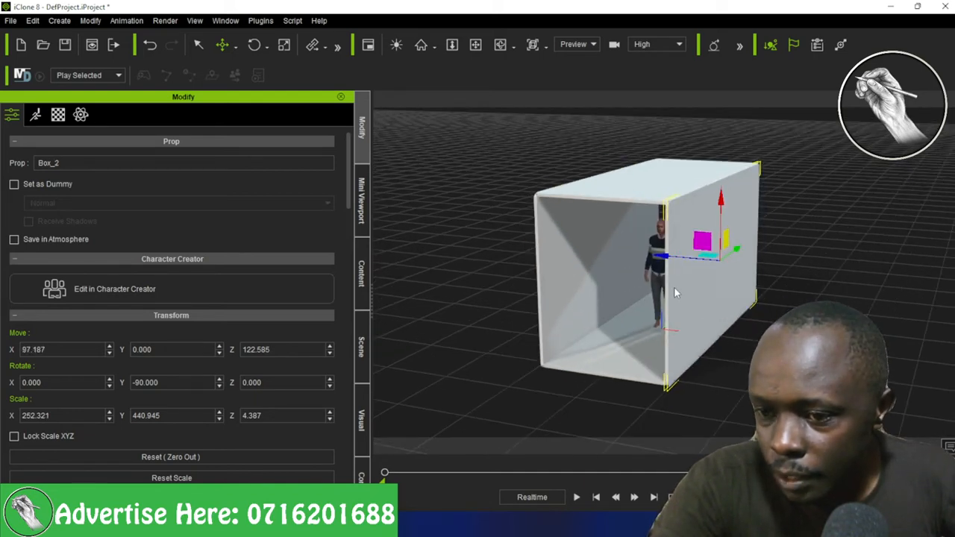
{"action": "scroll", "coordinate": [676, 287], "scroll_direction": "down", "scroll_amount": 2}
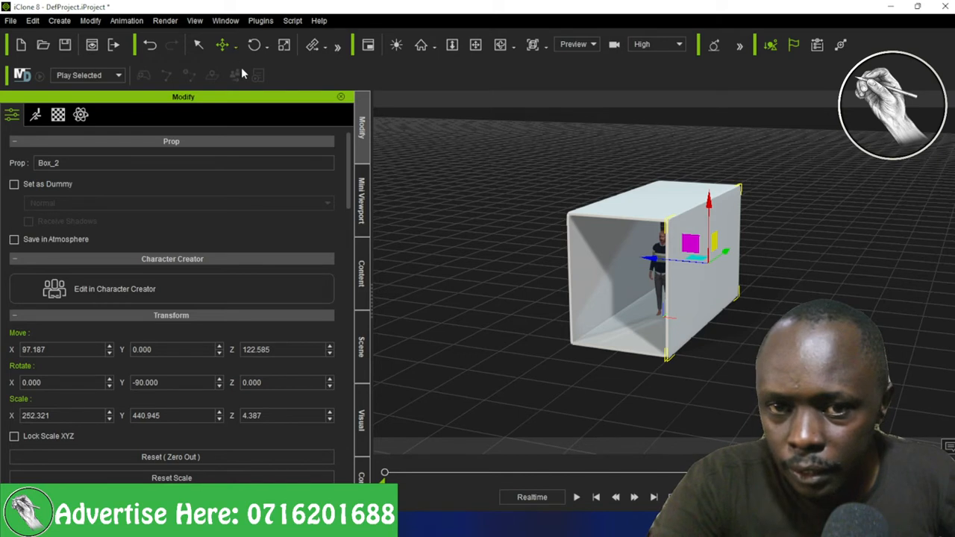
Duplicate the second side wall outward to about X 308.7, leaving room for an adjoining bay
{"action": "left_click", "coordinate": [236, 47]}
{"action": "left_click", "coordinate": [362, 155]}
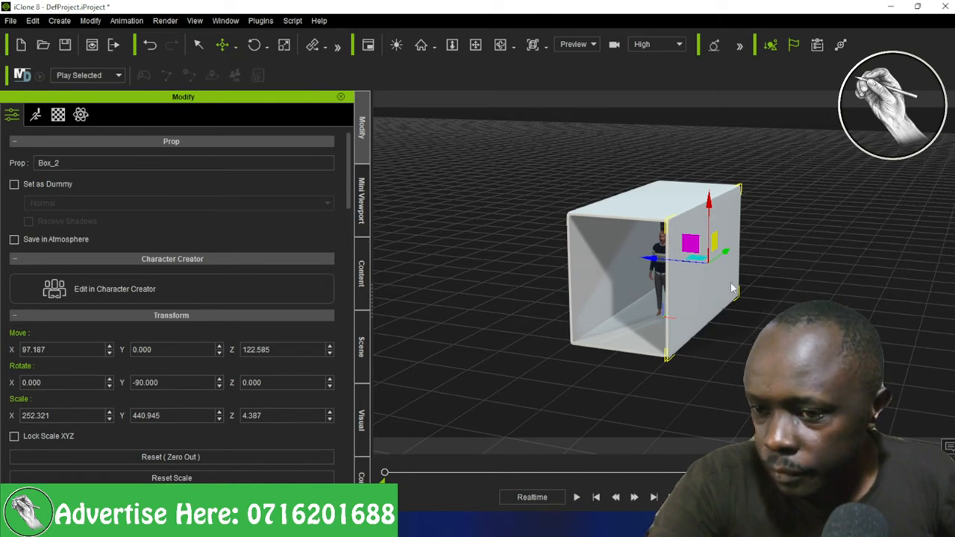
{"action": "left_click_drag", "start_coordinate": [731, 289], "coordinate": [753, 288], "text": "ctrl"}
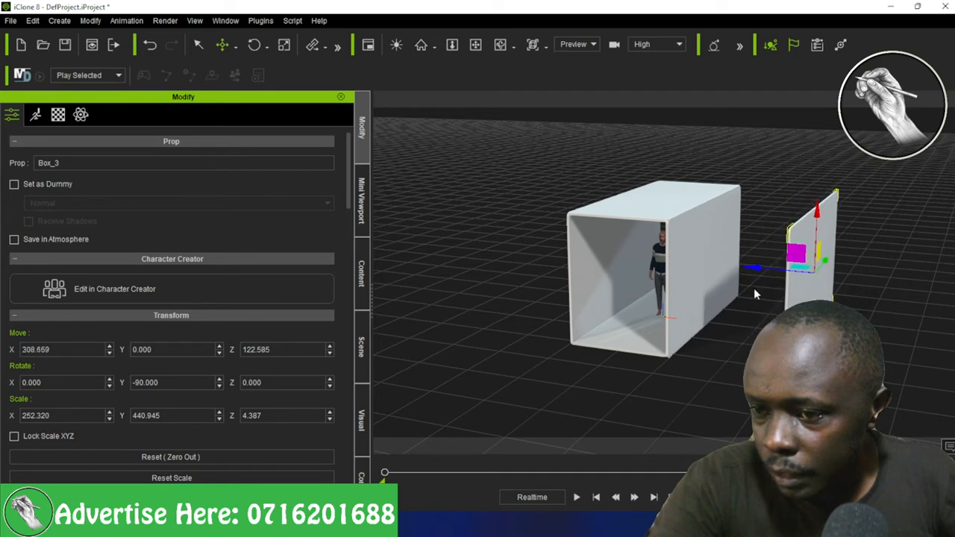
Try to widen the ceiling slab on its own to an X scale of about 457.4
{"action": "left_click", "coordinate": [649, 214]}
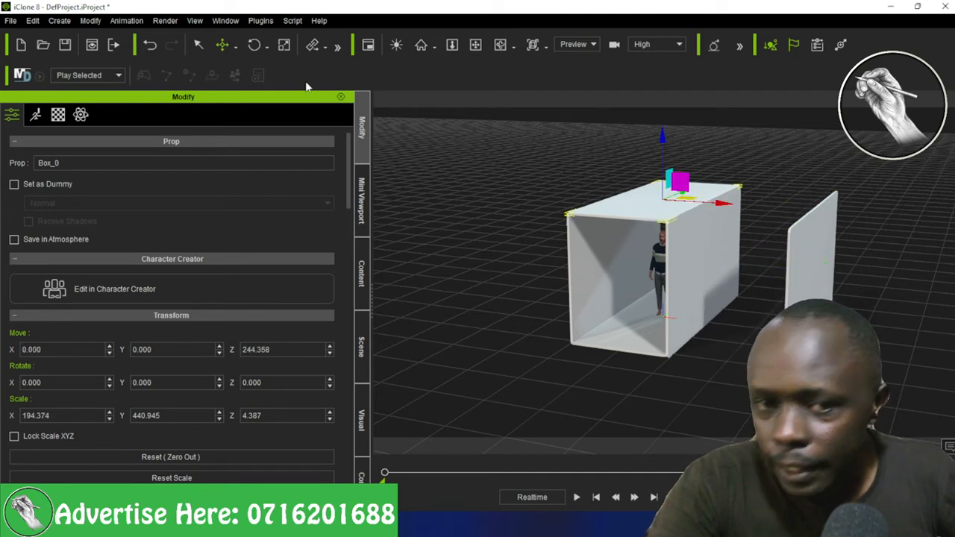
{"action": "left_click", "coordinate": [286, 46]}
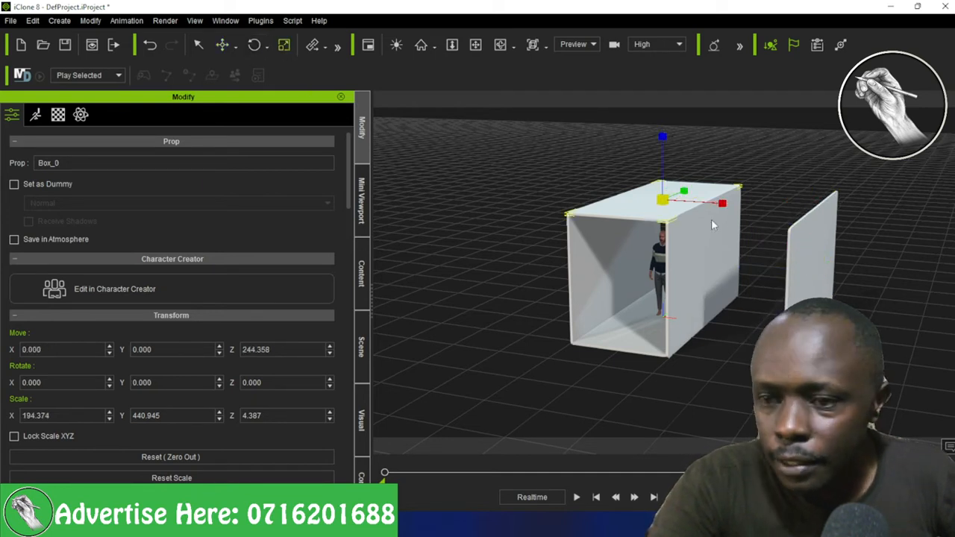
{"action": "left_click_drag", "start_coordinate": [744, 215], "coordinate": [823, 259]}
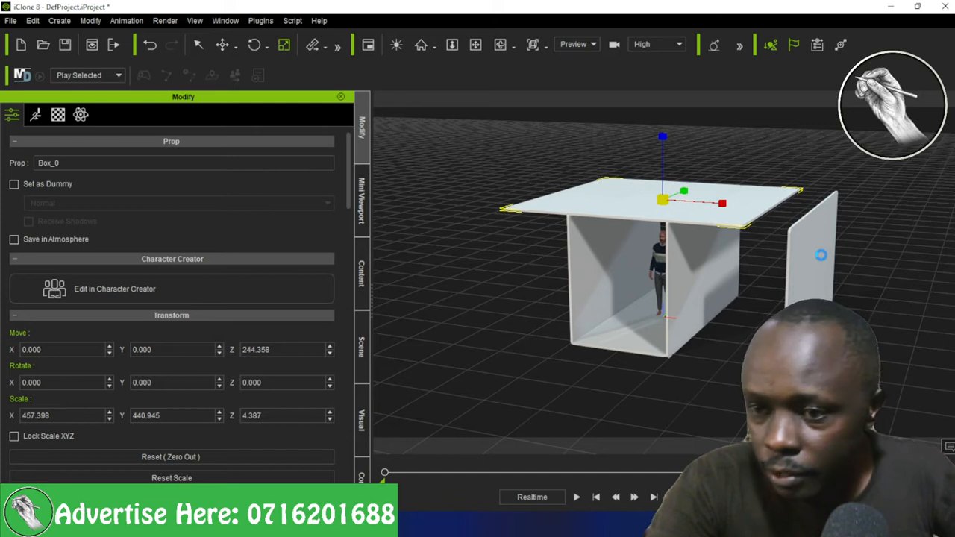
{"action": "key", "text": "ctrl+z"}
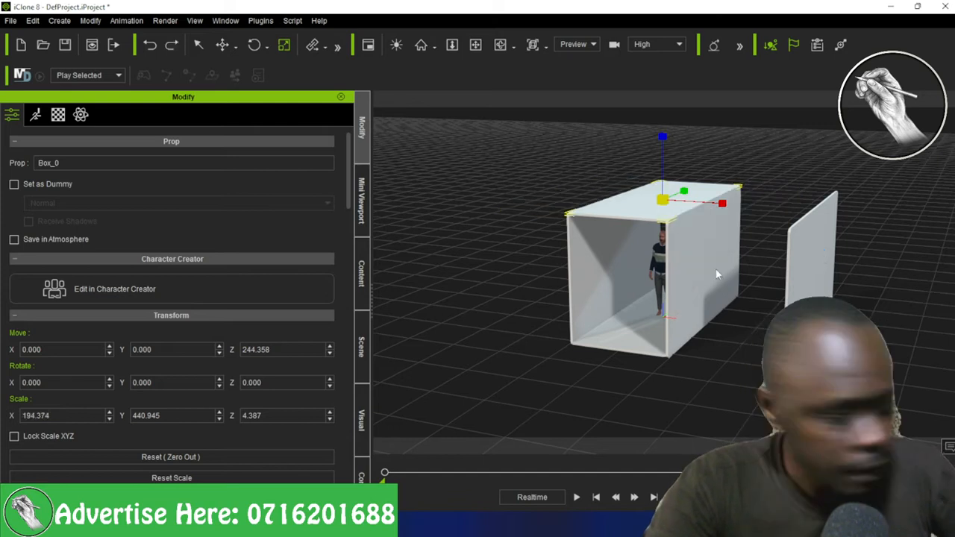
Scale the floor and ceiling slabs together along X until they reach the outer wall, and extend them slightly along Y
{"action": "left_click", "coordinate": [625, 355]}
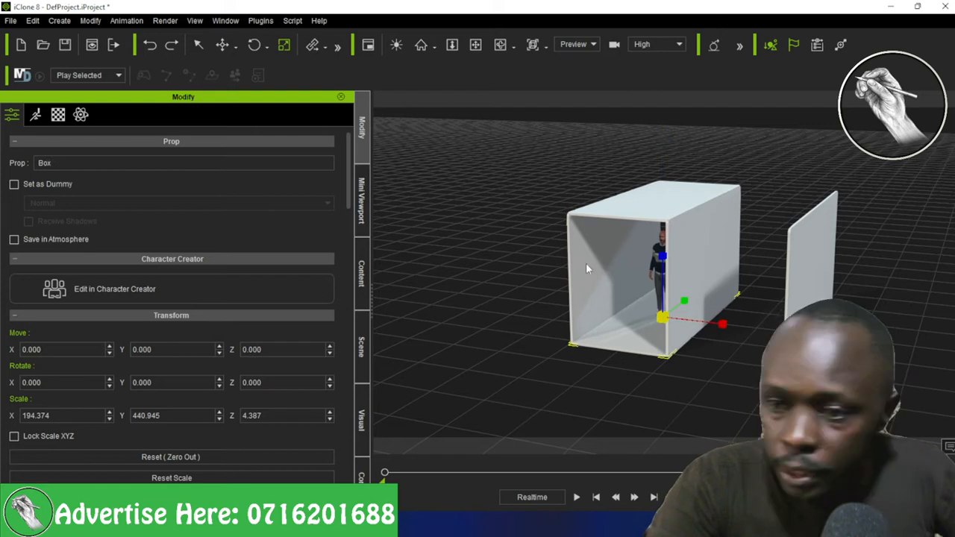
{"action": "left_click", "coordinate": [614, 223]}
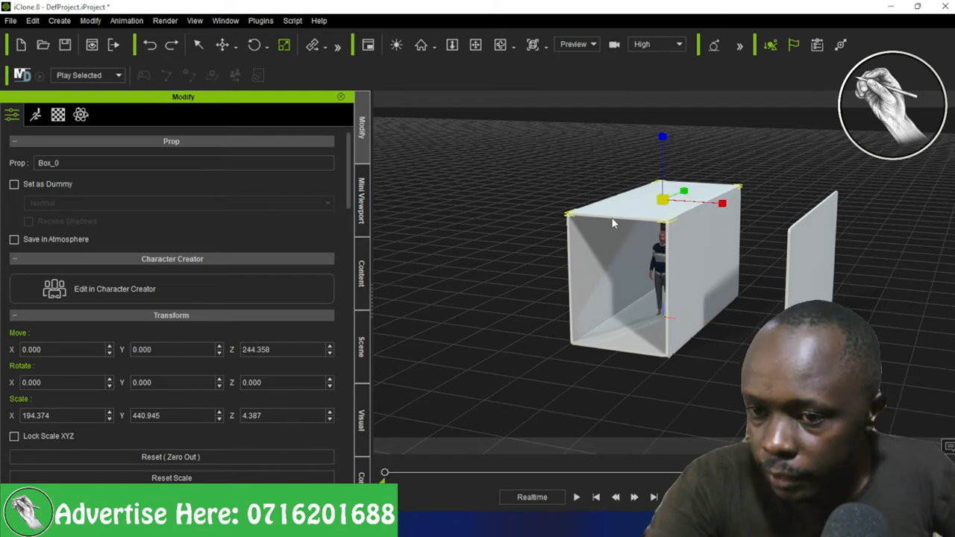
{"action": "left_click", "coordinate": [623, 356]}
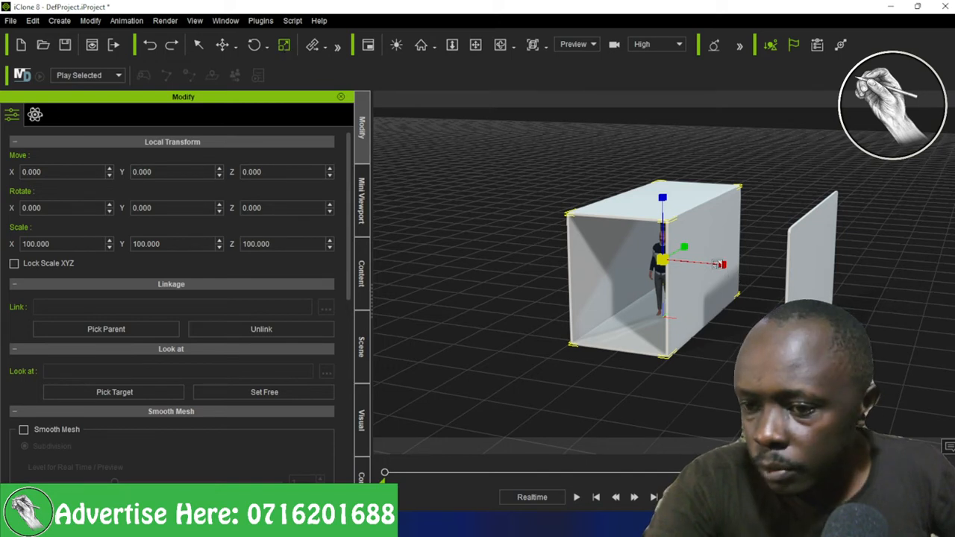
{"action": "left_click_drag", "start_coordinate": [722, 266], "coordinate": [878, 319]}
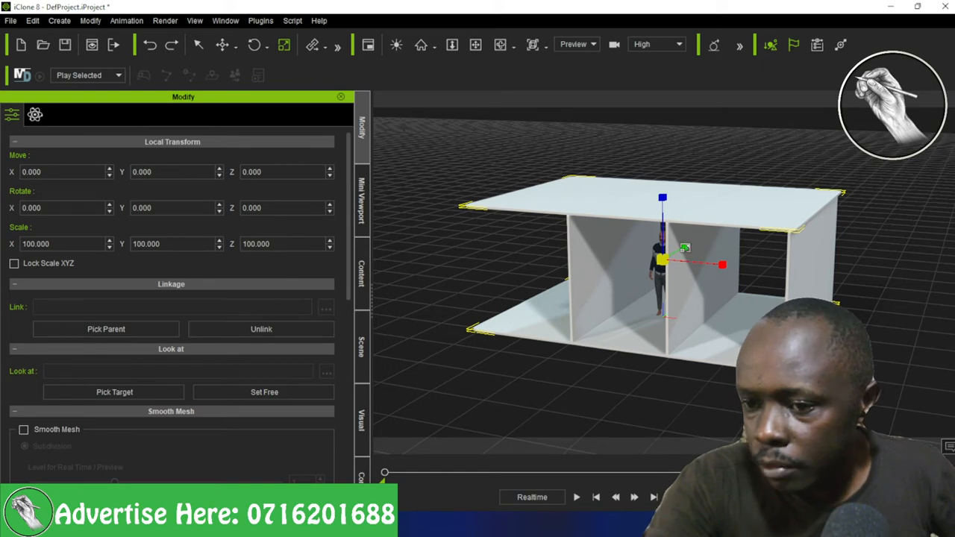
{"action": "key", "text": "ctrl+y"}
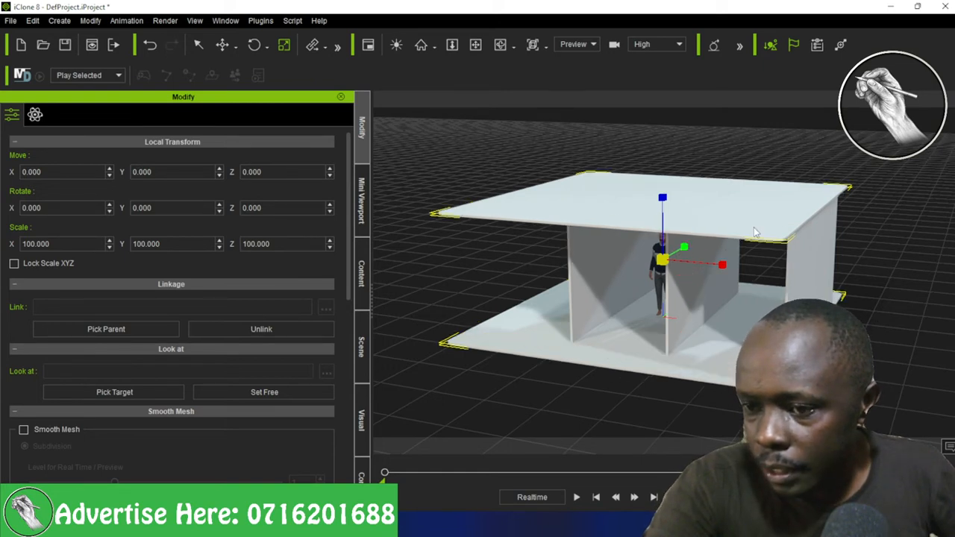
Examine the extended slabs and walls from farther out and from the opposite side of the structure
{"action": "scroll", "coordinate": [588, 284], "scroll_direction": "down", "scroll_amount": 2}
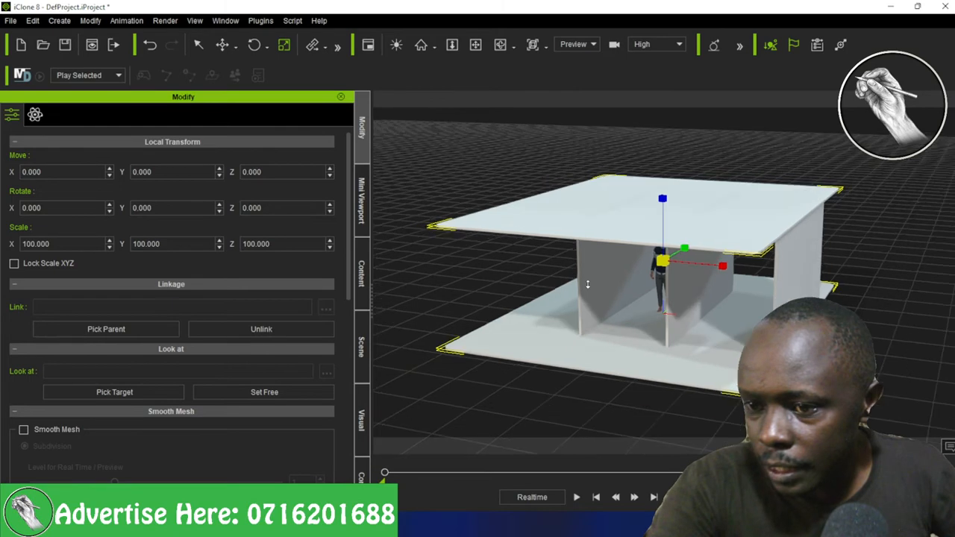
{"action": "scroll", "coordinate": [588, 285], "scroll_direction": "down", "scroll_amount": 2}
{"action": "scroll", "coordinate": [459, 189], "scroll_direction": "down", "scroll_amount": 2}
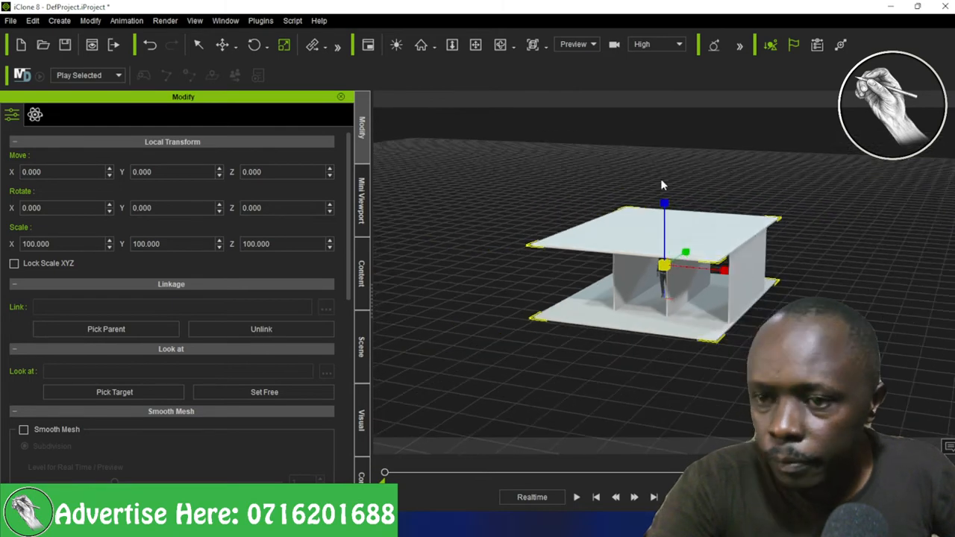
{"action": "left_click", "coordinate": [475, 45]}
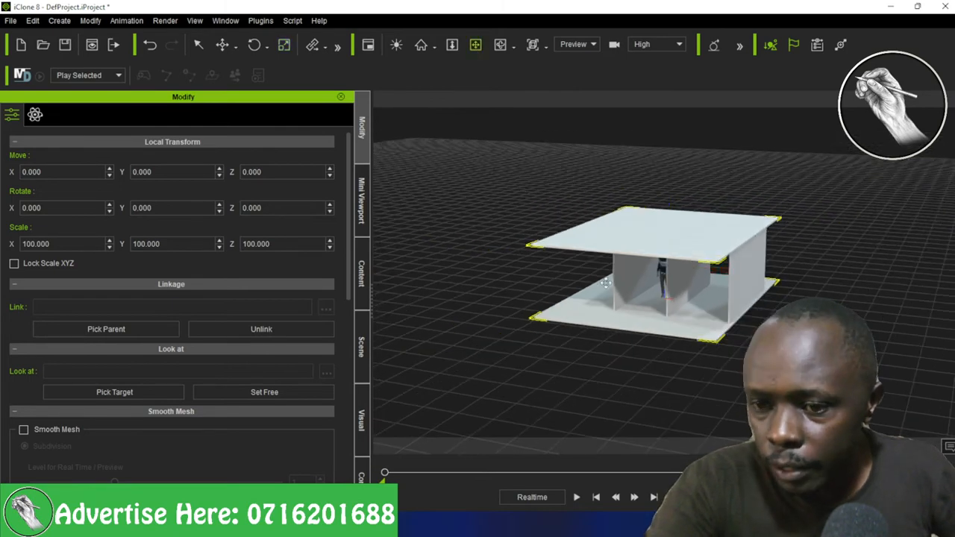
{"action": "left_click", "coordinate": [500, 45]}
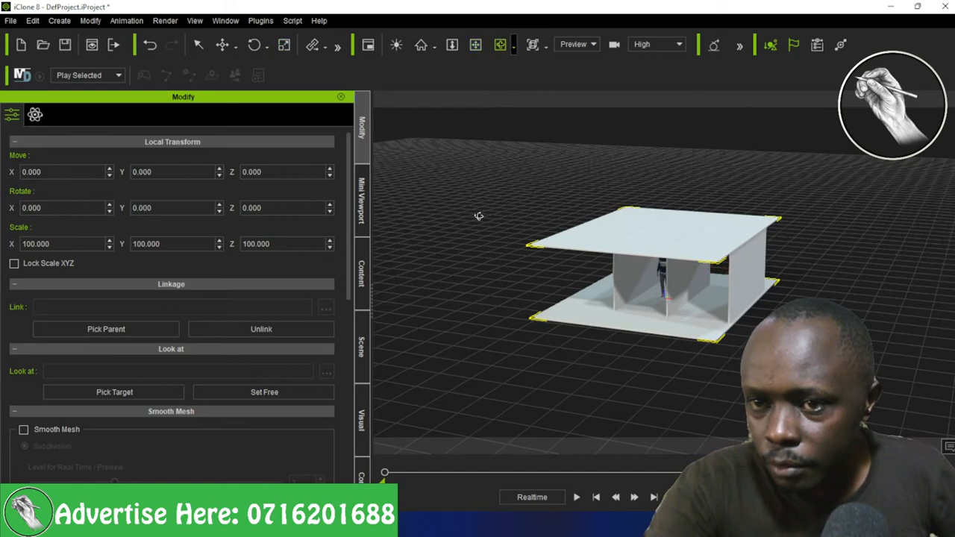
{"action": "left_click_drag", "start_coordinate": [493, 171], "coordinate": [760, 203]}
{"action": "left_click_drag", "start_coordinate": [623, 235], "coordinate": [662, 237]}
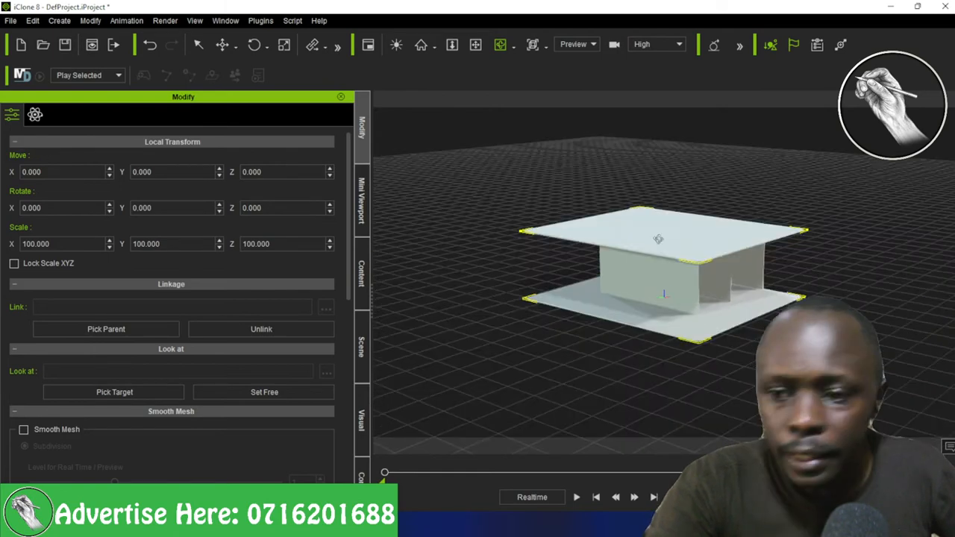
Lay the interior wall at X 97.187 flat with a Y rotation of 0 and set its Z rotation to 90
{"action": "left_click", "coordinate": [253, 47]}
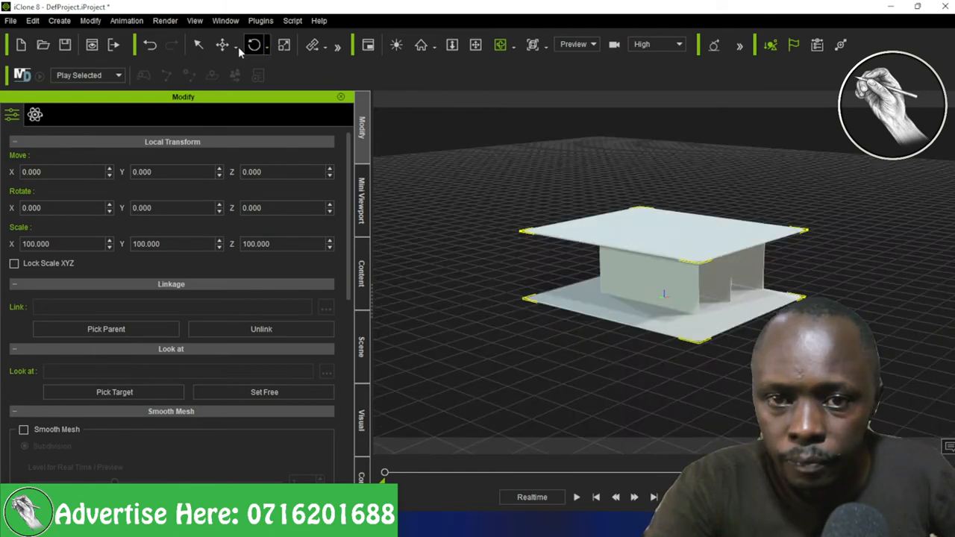
{"action": "left_click", "coordinate": [235, 46]}
{"action": "left_click", "coordinate": [261, 82]}
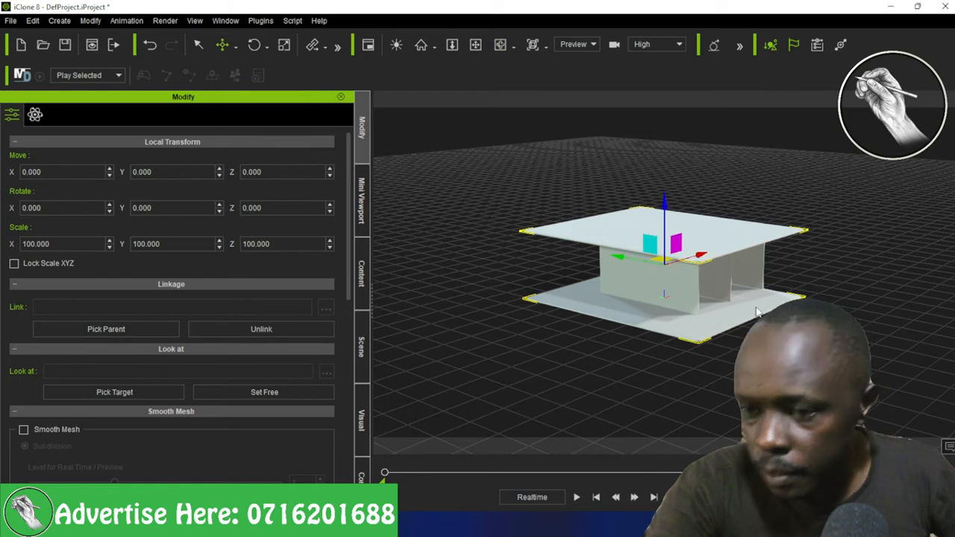
{"action": "left_click", "coordinate": [723, 291]}
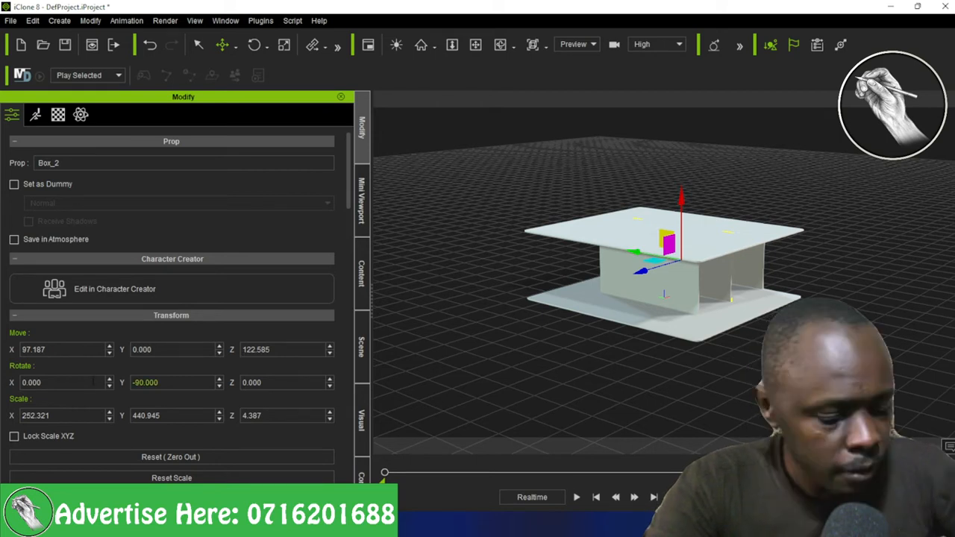
{"action": "left_click_drag", "start_coordinate": [141, 382], "coordinate": [93, 382]}
{"action": "type", "text": "0"}
{"action": "key", "text": "Return"}
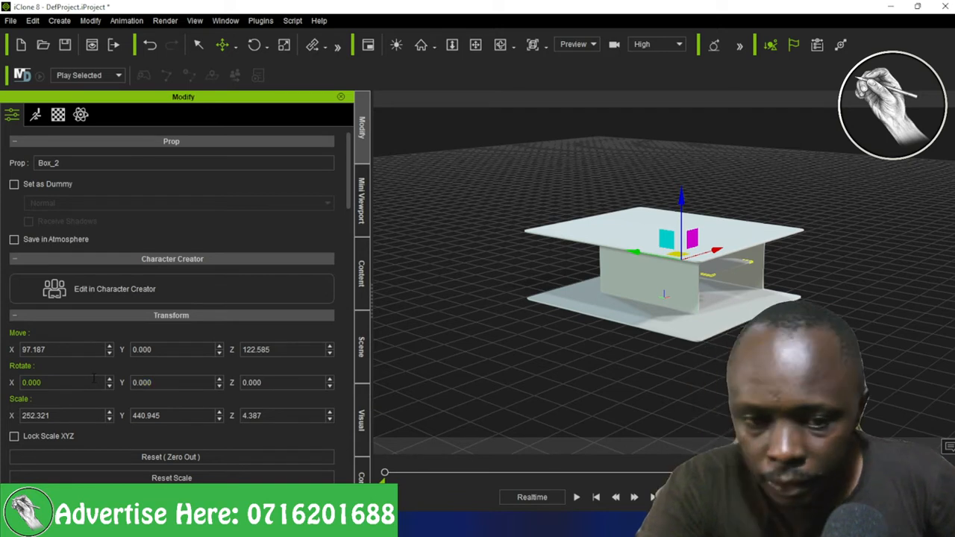
{"action": "left_click", "coordinate": [138, 383]}
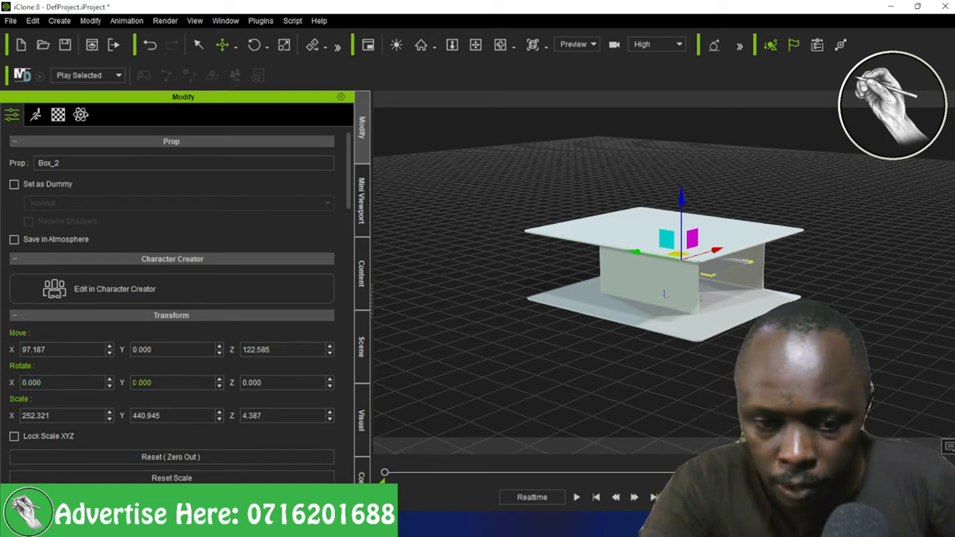
{"action": "left_click", "coordinate": [244, 382]}
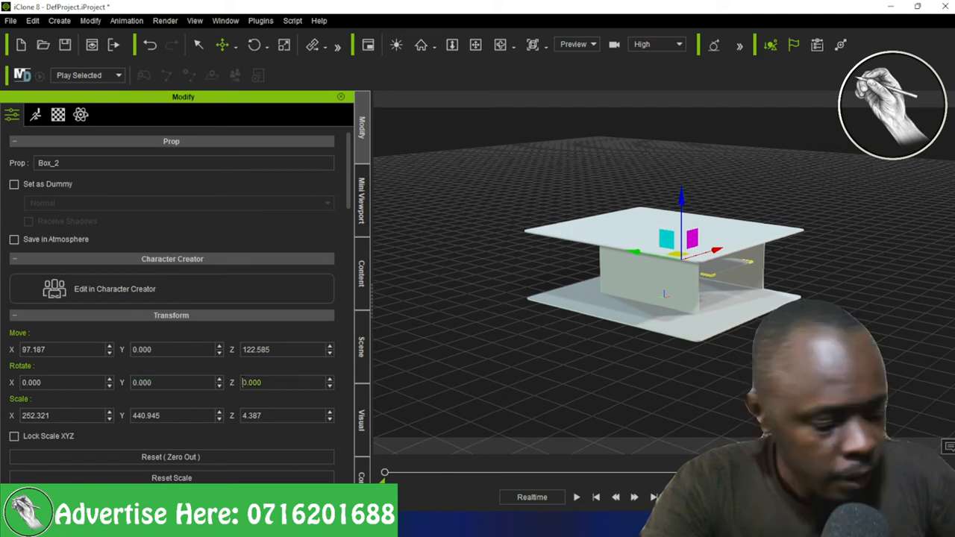
{"action": "type", "text": "9"}
{"action": "key", "text": "Return"}
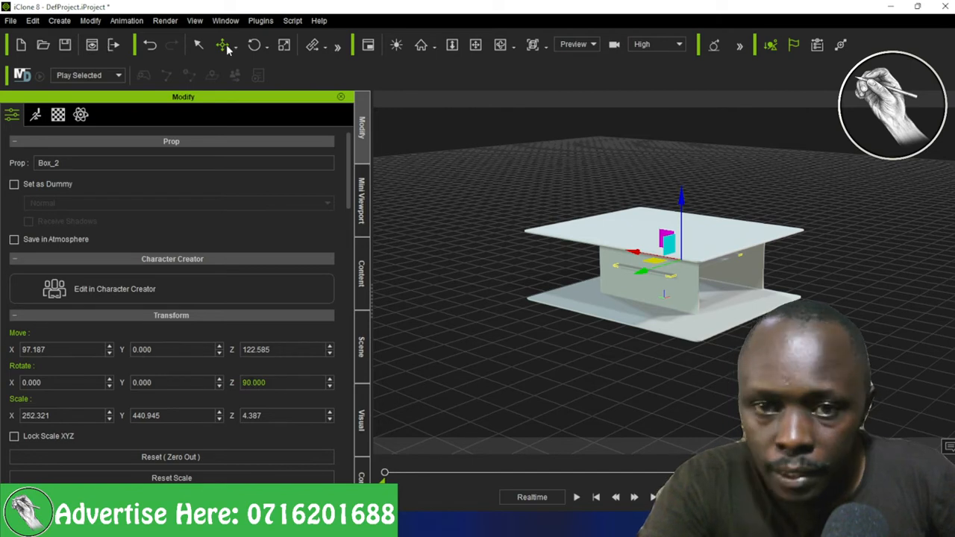
Rotate the turned wall back upright and set its Y rotation to exactly -90
{"action": "key", "text": "e"}
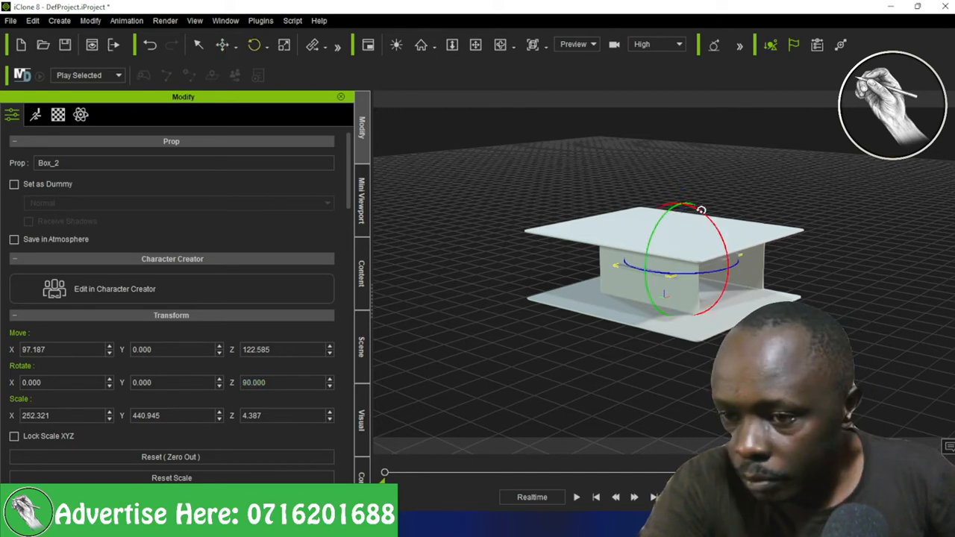
{"action": "left_click_drag", "start_coordinate": [707, 222], "coordinate": [573, 284]}
{"action": "double_click", "coordinate": [146, 382]}
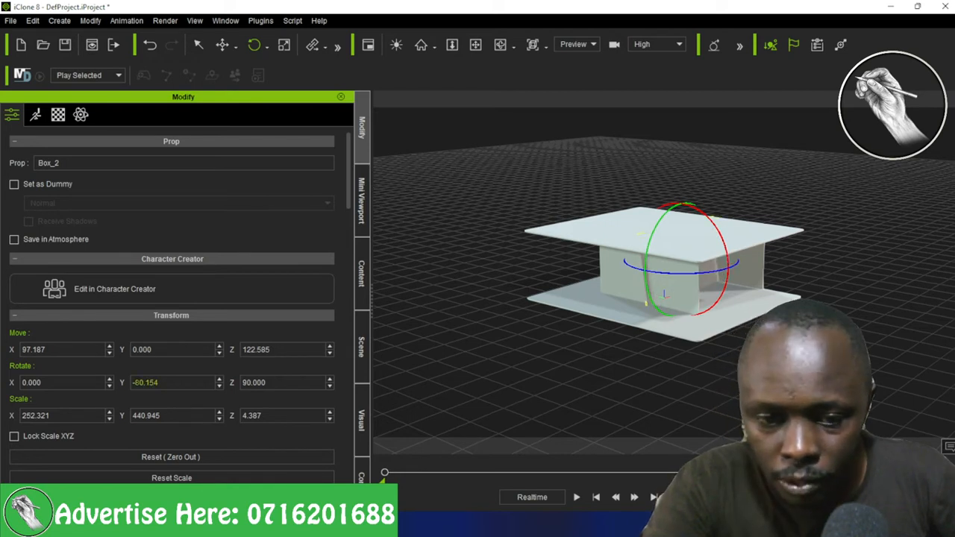
{"action": "double_click", "coordinate": [206, 385]}
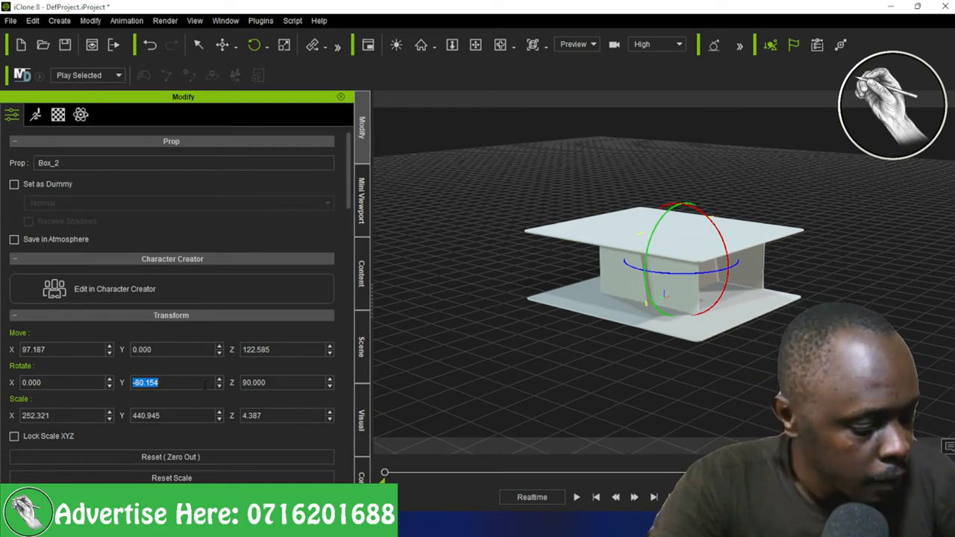
{"action": "type", "text": "-90"}
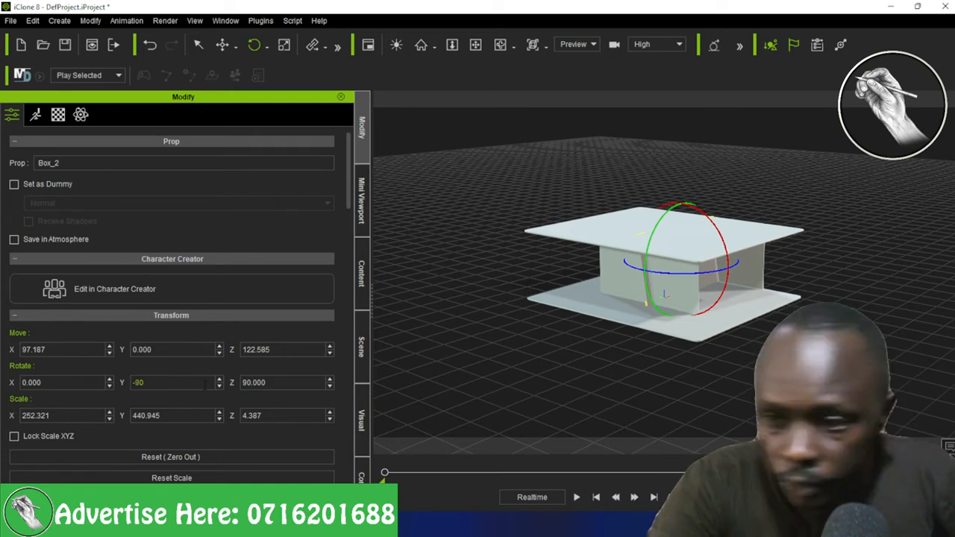
{"action": "key", "text": "Return"}
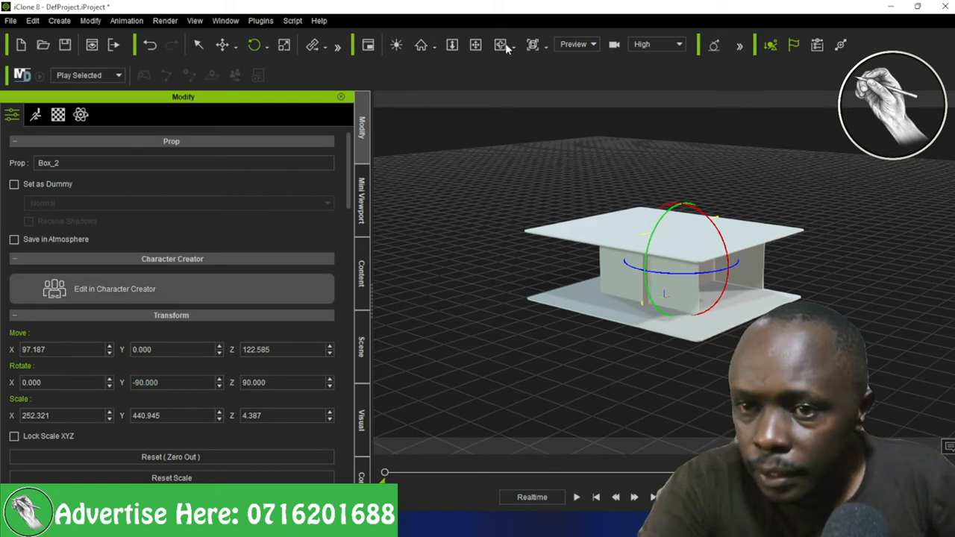
Move the turned wall behind the character to about X 88.2, Y 540.9, past the rear of the slabs
{"action": "left_click", "coordinate": [505, 48]}
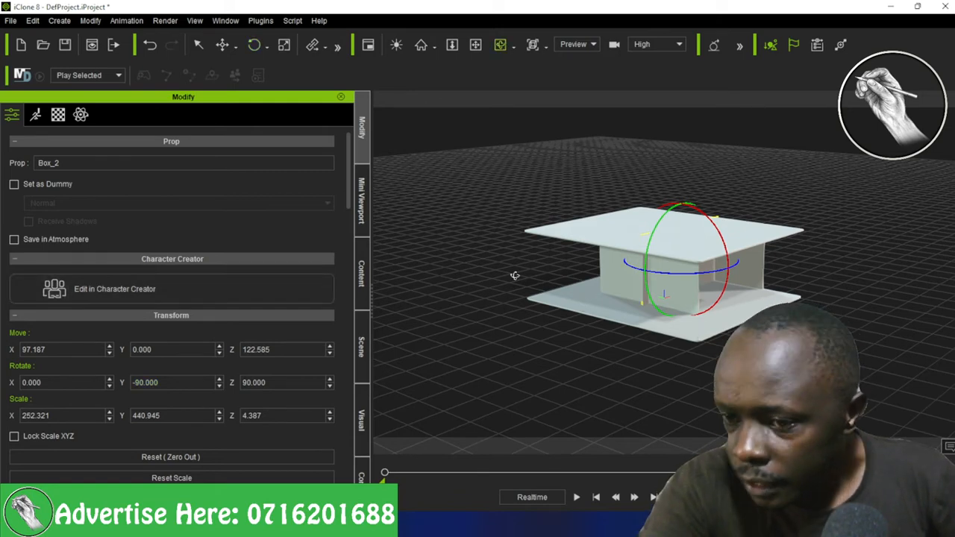
{"action": "left_click_drag", "start_coordinate": [513, 277], "coordinate": [588, 321]}
{"action": "scroll", "coordinate": [702, 291], "scroll_direction": "up", "scroll_amount": 2}
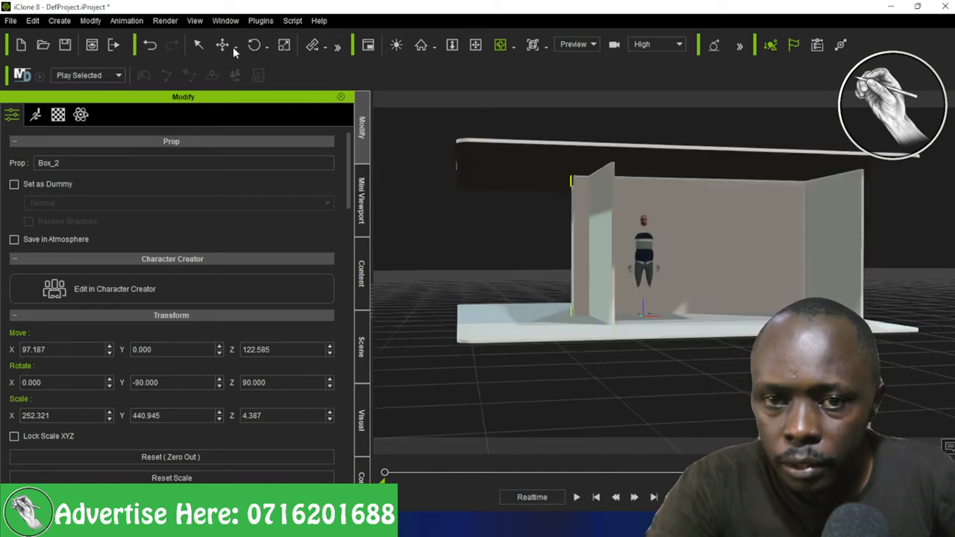
{"action": "left_click", "coordinate": [233, 48]}
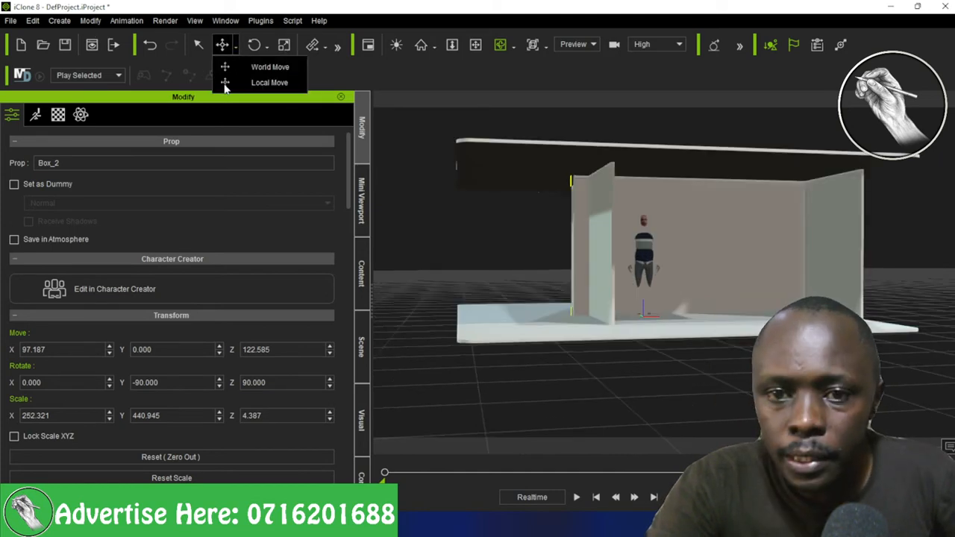
{"action": "left_click", "coordinate": [620, 240]}
{"action": "left_click", "coordinate": [693, 265]}
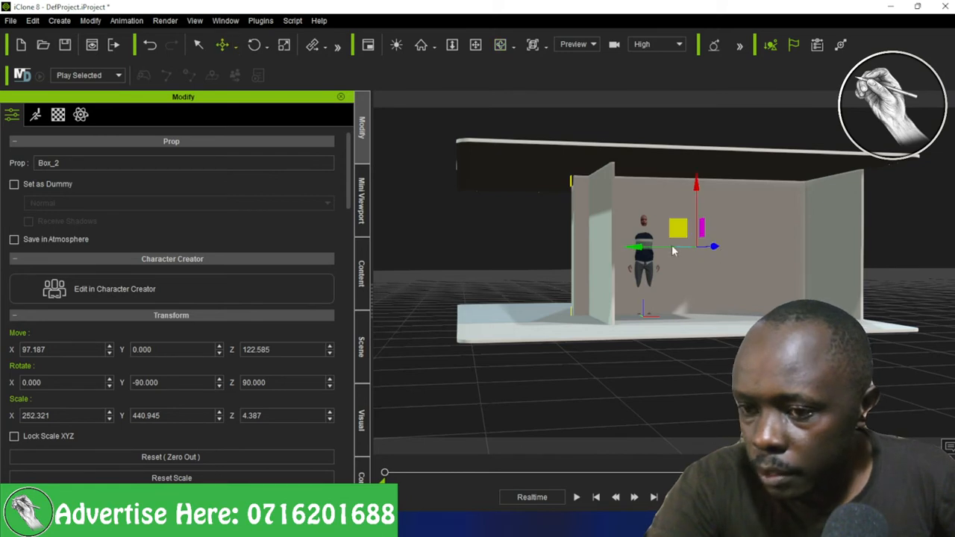
{"action": "left_click_drag", "start_coordinate": [665, 251], "coordinate": [609, 240]}
Bring the back wall in between the slabs at their rear edge using Local Move, to about X 96.6, Y 385.7
{"action": "left_click", "coordinate": [501, 47]}
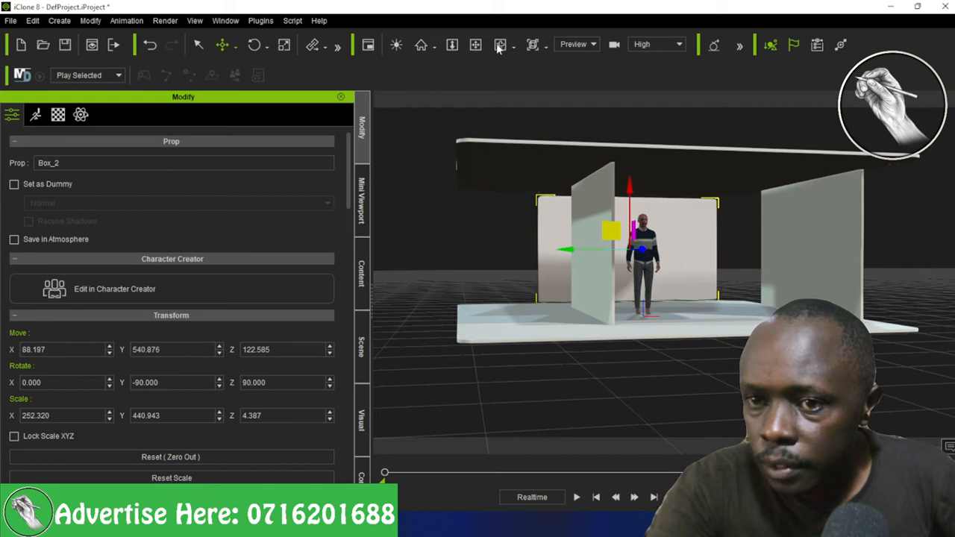
{"action": "left_click_drag", "start_coordinate": [537, 255], "coordinate": [737, 282]}
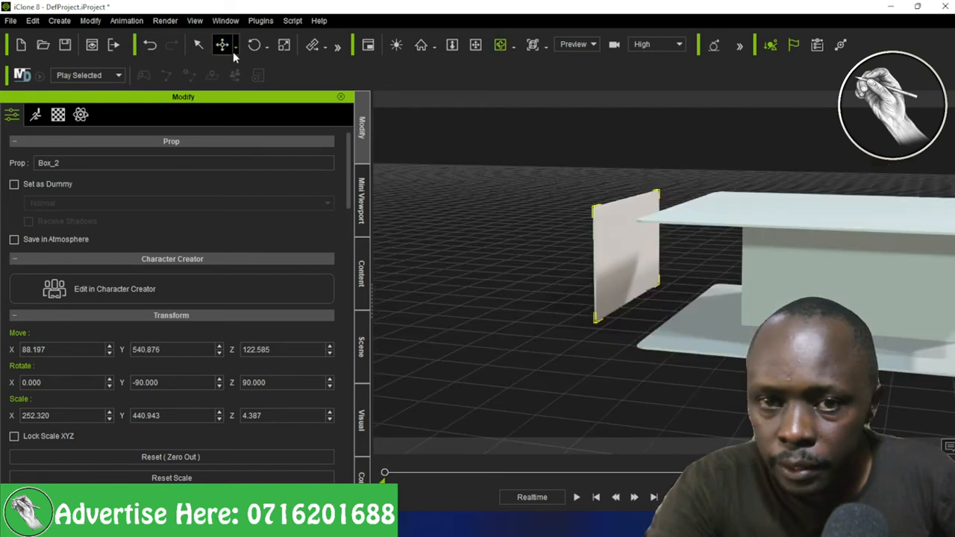
{"action": "left_click", "coordinate": [235, 49]}
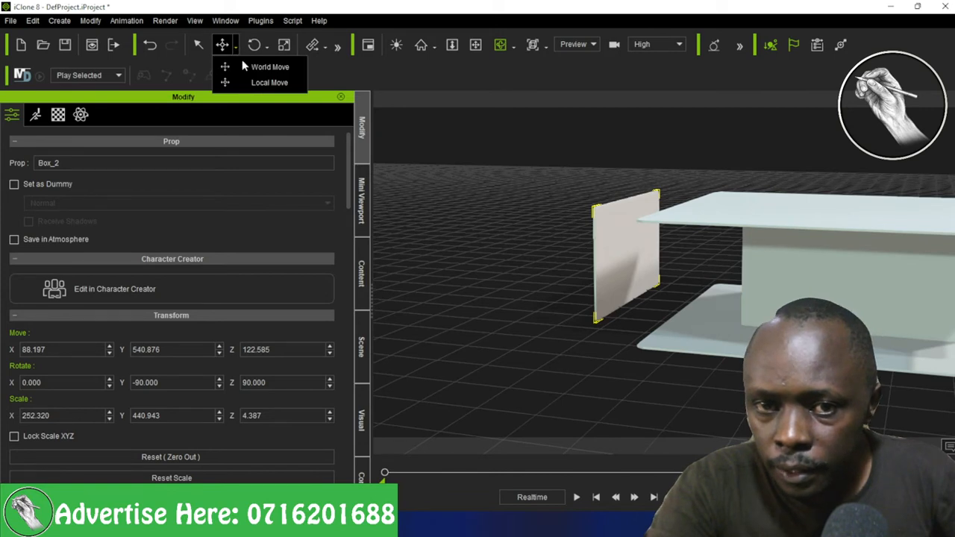
{"action": "left_click", "coordinate": [253, 83]}
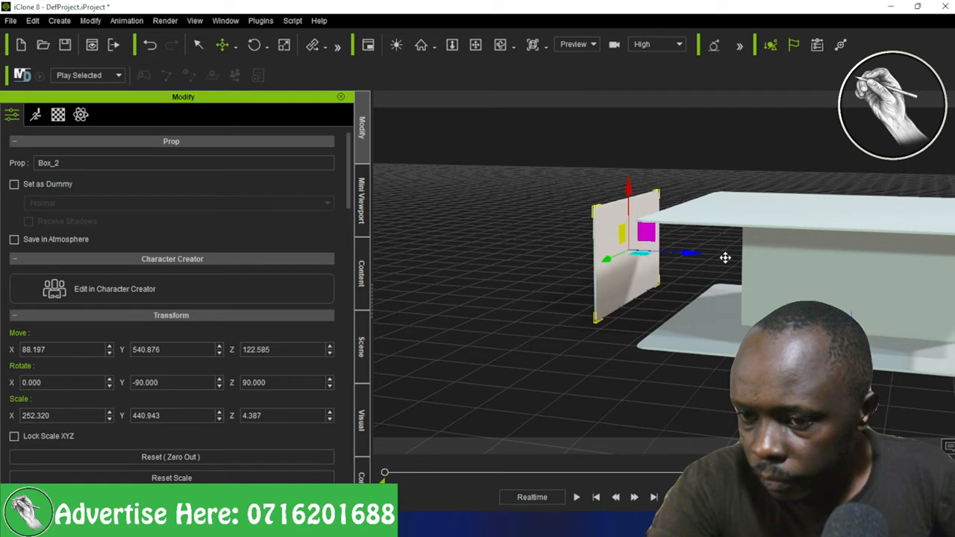
{"action": "left_click_drag", "start_coordinate": [724, 256], "coordinate": [790, 301]}
{"action": "left_click", "coordinate": [789, 302]}
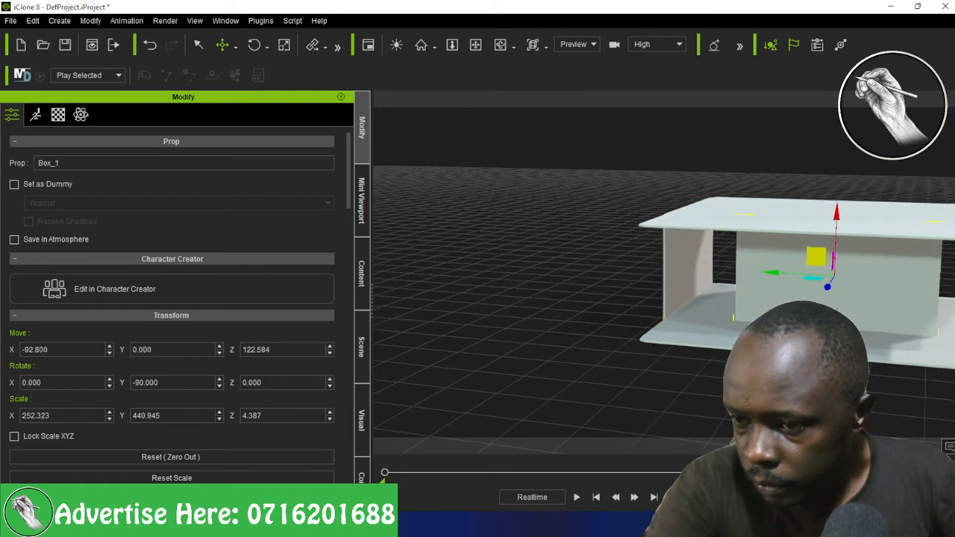
Stretch the back wall lengthwise to a Y scale of about 734.3
{"action": "left_click", "coordinate": [284, 44]}
{"action": "left_click", "coordinate": [680, 282]}
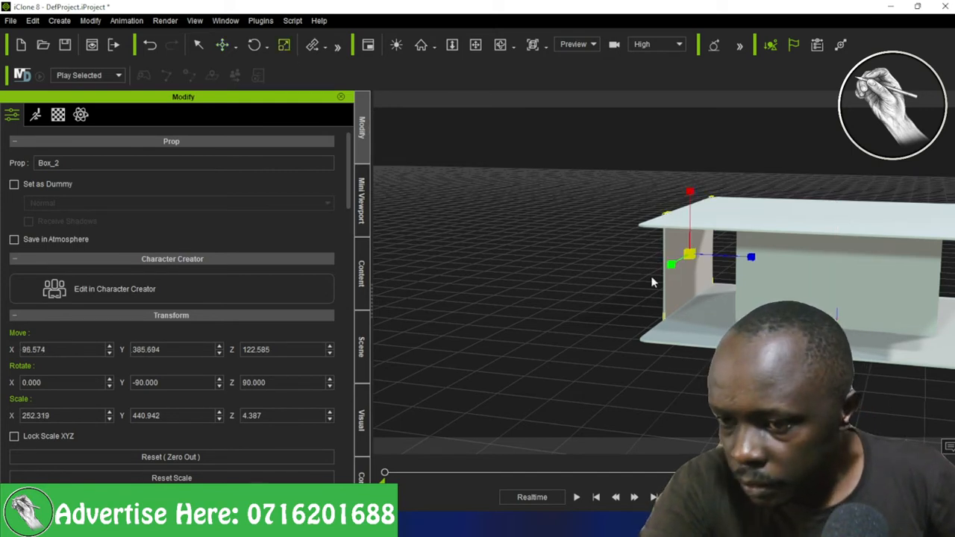
{"action": "left_click_drag", "start_coordinate": [672, 265], "coordinate": [609, 309]}
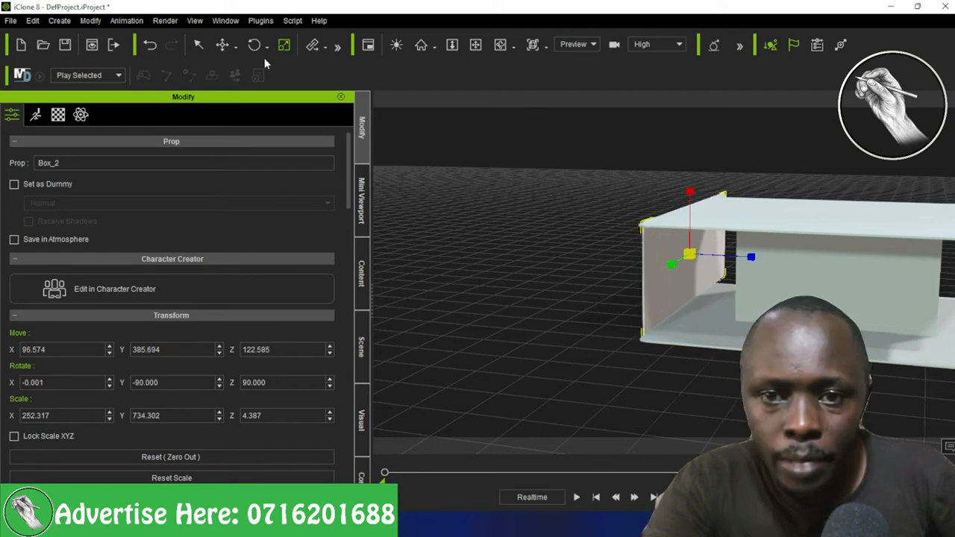
Shift the back wall along the rear edge with Local Move to about X 50.1, lining it up with the slabs' corner
{"action": "left_click", "coordinate": [235, 47]}
{"action": "left_click", "coordinate": [250, 83]}
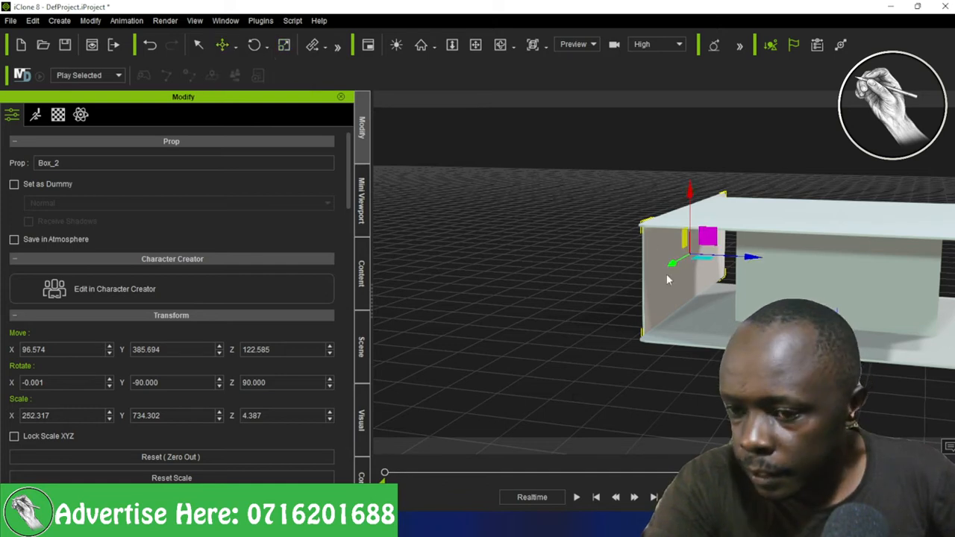
{"action": "left_click_drag", "start_coordinate": [673, 263], "coordinate": [667, 267]}
Move the side wall at X -92.8 to the outer corner beside the back wall, at about X -312.7, Y 165.2
{"action": "scroll", "coordinate": [794, 297], "scroll_direction": "down", "scroll_amount": 1}
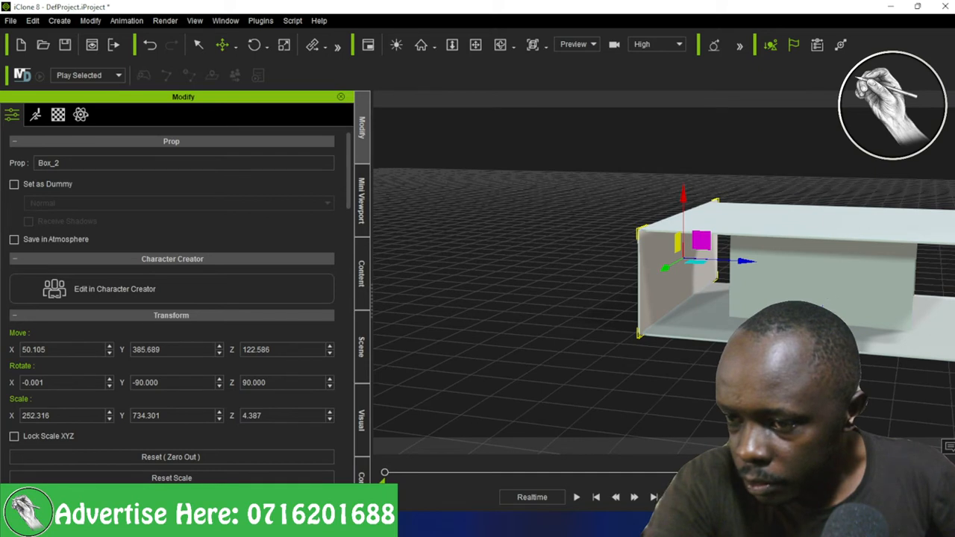
{"action": "left_click", "coordinate": [829, 292]}
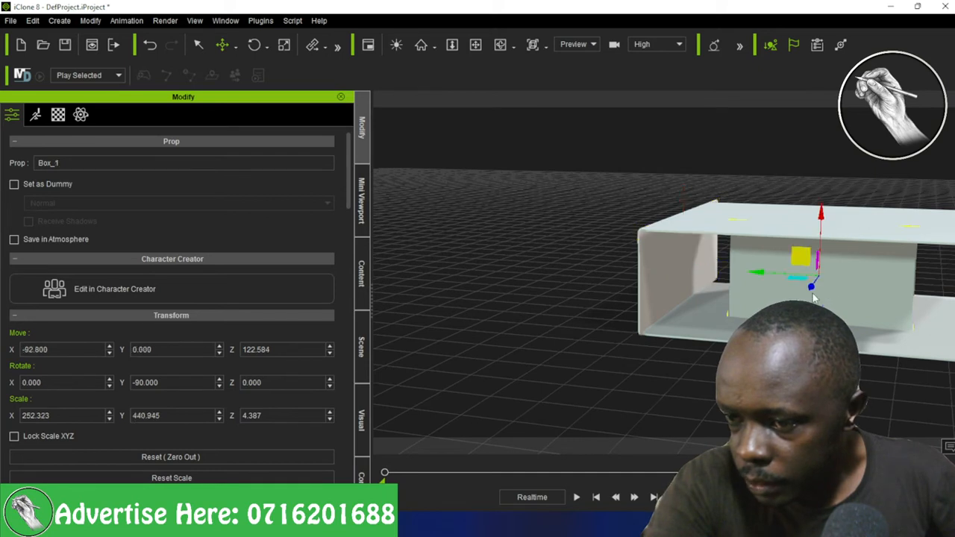
{"action": "left_click_drag", "start_coordinate": [756, 273], "coordinate": [674, 284]}
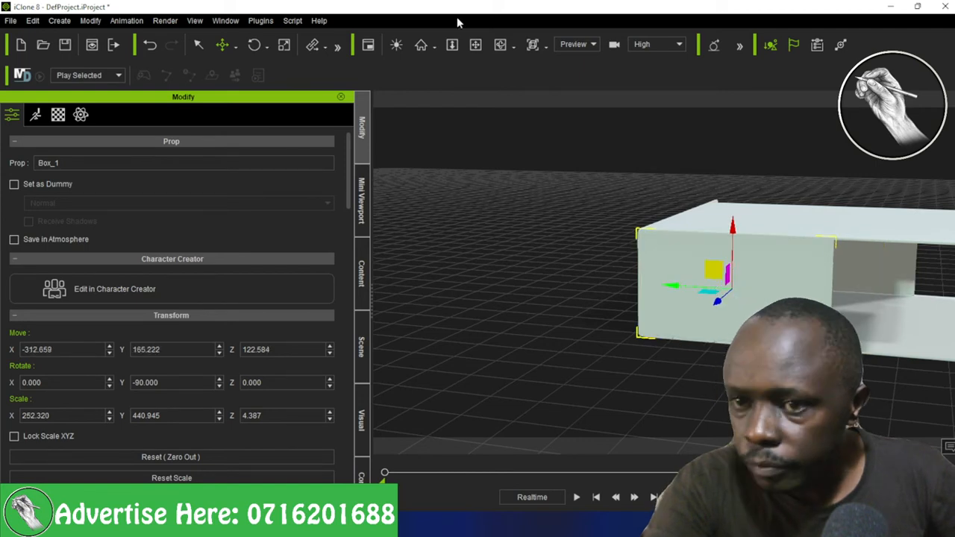
Inspect the structure from its open front and around to the outer face of the opposite side wall
{"action": "left_click", "coordinate": [500, 44]}
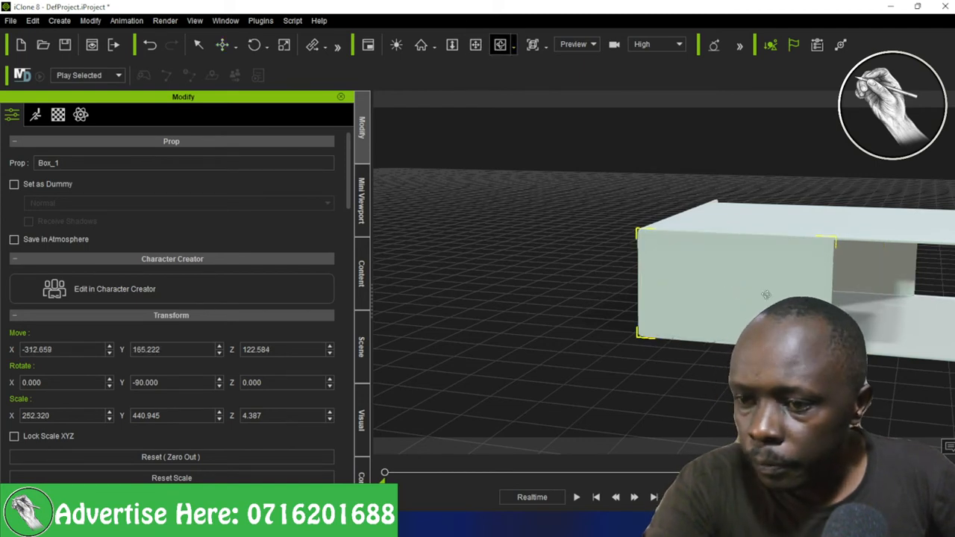
{"action": "left_click_drag", "start_coordinate": [667, 275], "coordinate": [520, 214]}
{"action": "left_click_drag", "start_coordinate": [870, 315], "coordinate": [259, 43]}
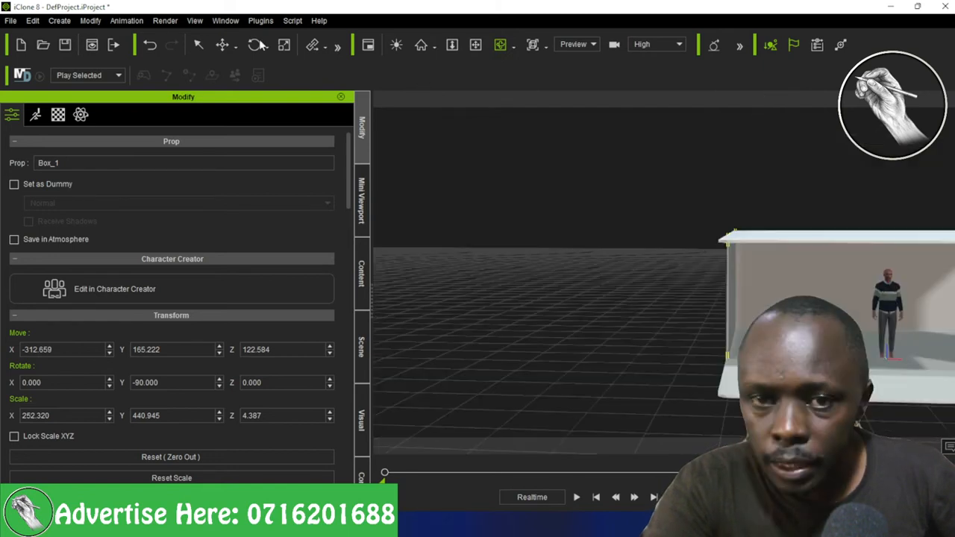
{"action": "left_click", "coordinate": [237, 48]}
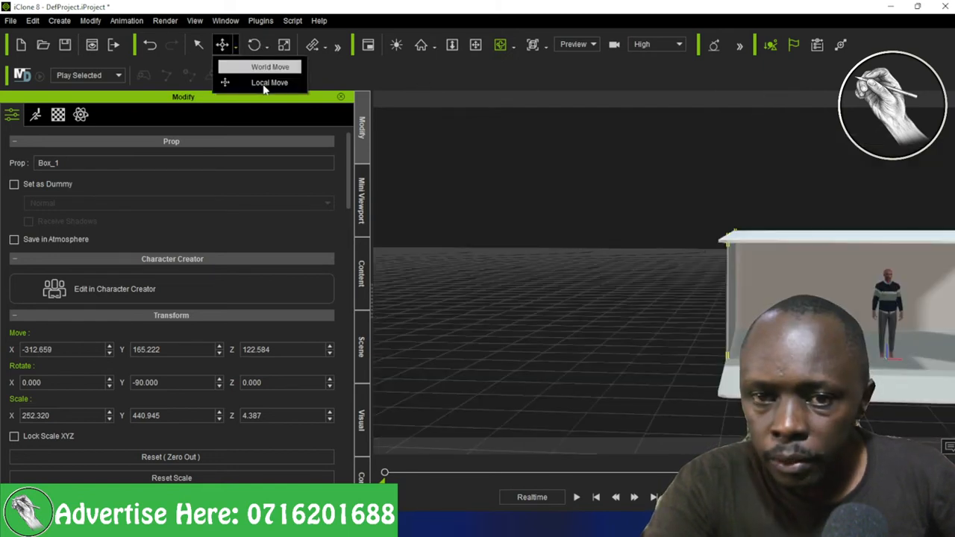
{"action": "left_click", "coordinate": [262, 83]}
{"action": "left_click", "coordinate": [475, 45]}
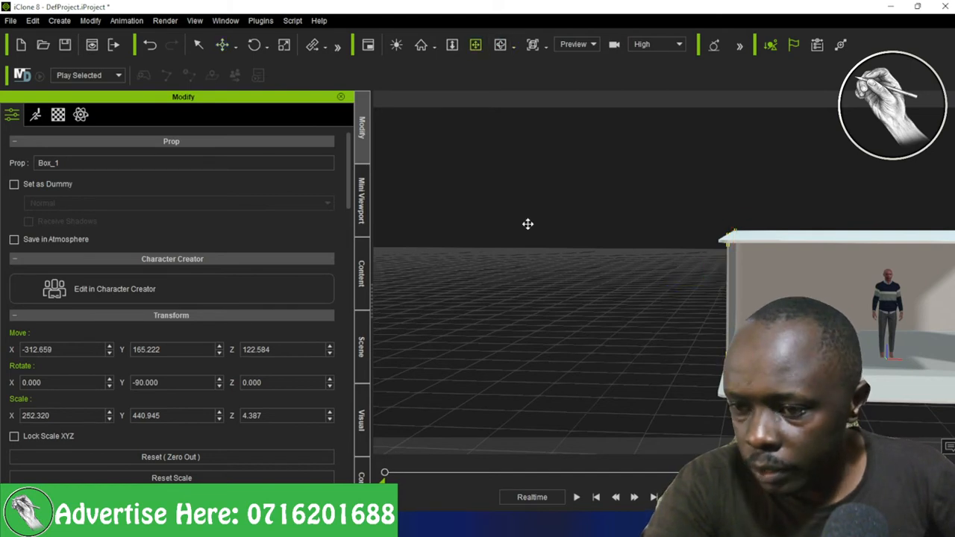
{"action": "left_click_drag", "start_coordinate": [858, 300], "coordinate": [527, 231]}
{"action": "left_click_drag", "start_coordinate": [584, 236], "coordinate": [588, 246]}
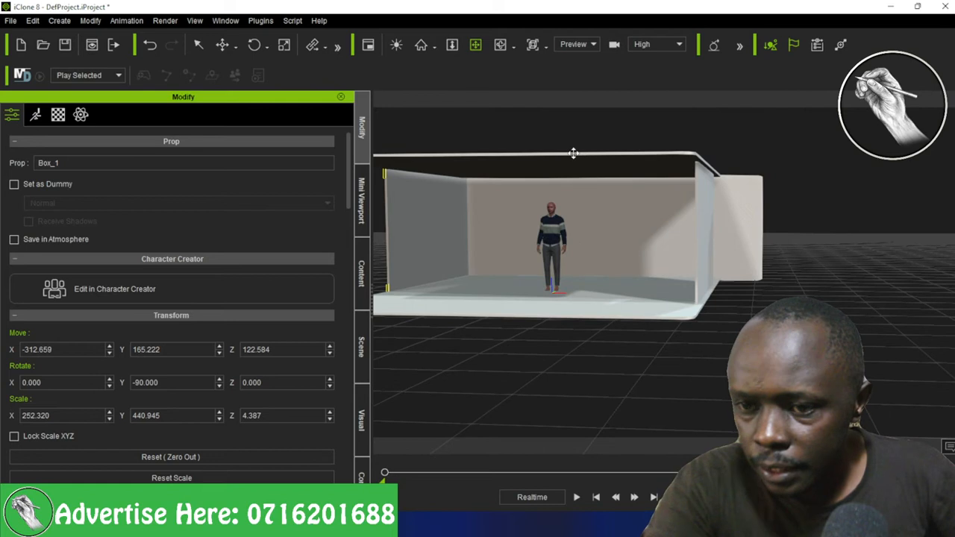
{"action": "scroll", "coordinate": [526, 147], "scroll_direction": "up", "scroll_amount": 2}
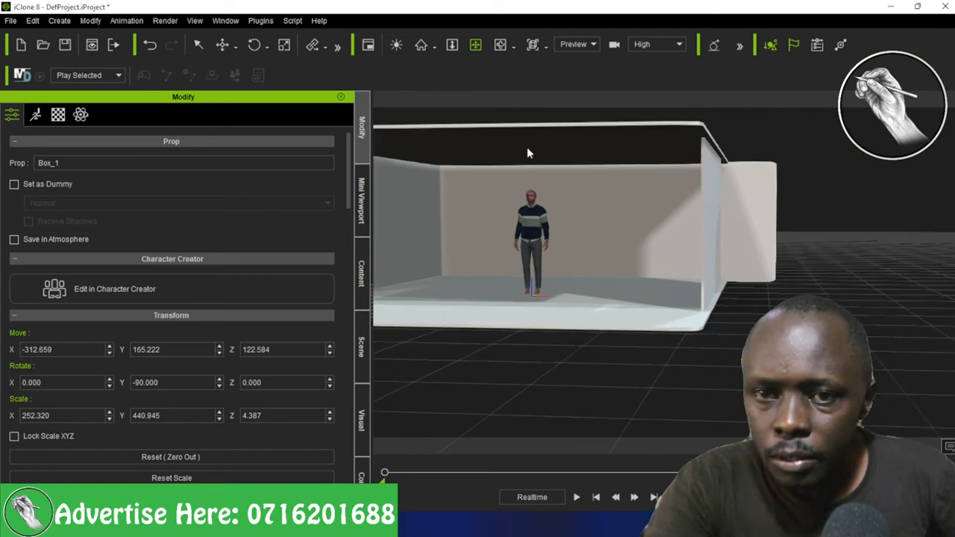
{"action": "left_click", "coordinate": [283, 44]}
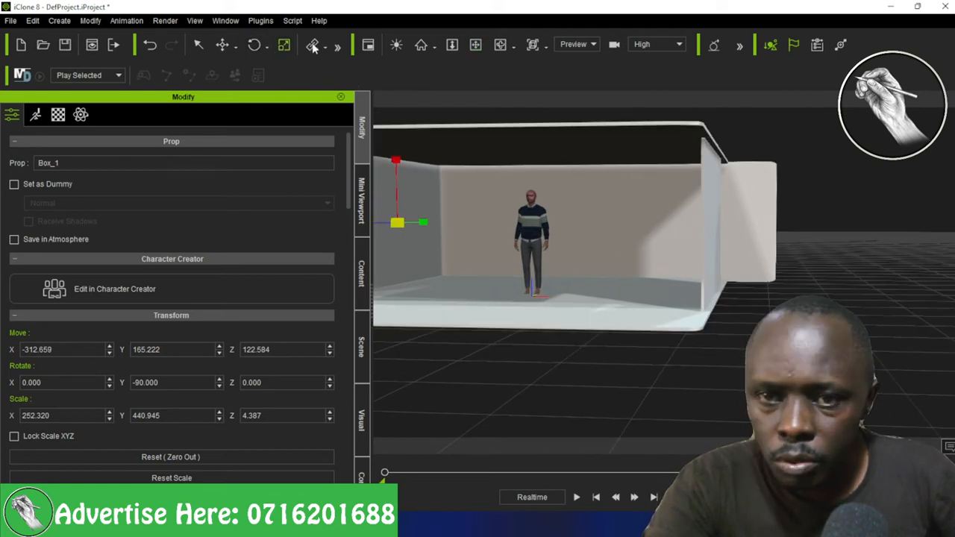
{"action": "left_click", "coordinate": [500, 46]}
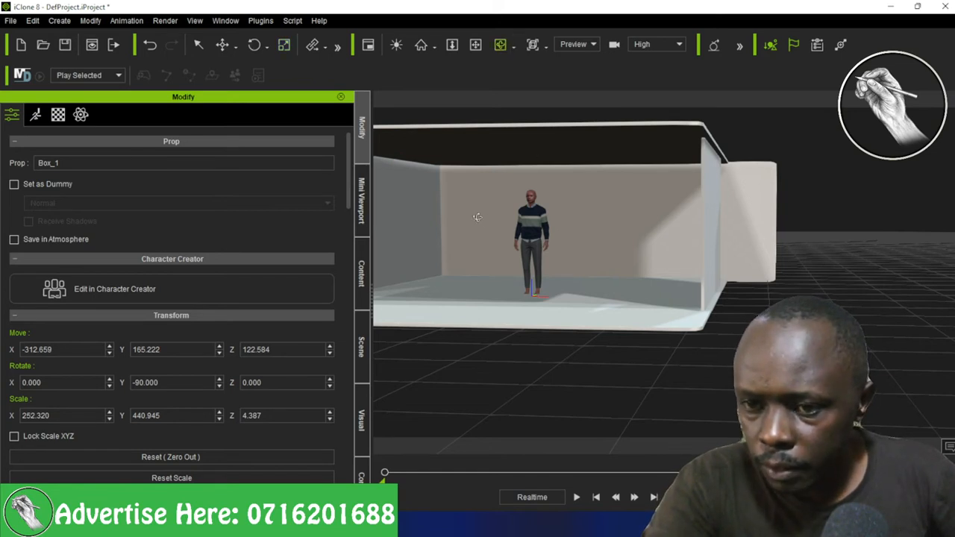
{"action": "left_click_drag", "start_coordinate": [477, 217], "coordinate": [483, 218]}
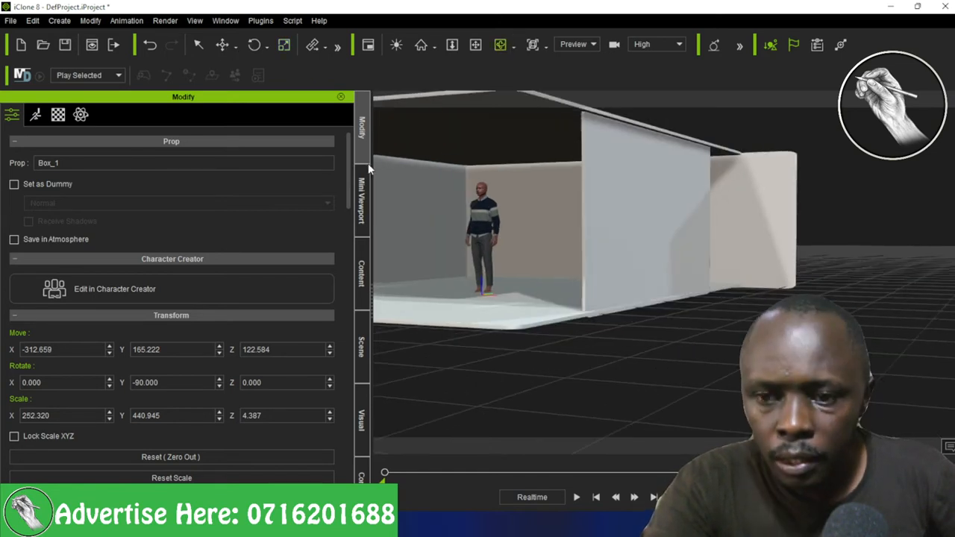
Slide the side wall at X 308.7 back along the slabs' edge toward the back wall with Local Move, to about X 317.0, Y 160.8
{"action": "left_click", "coordinate": [223, 45]}
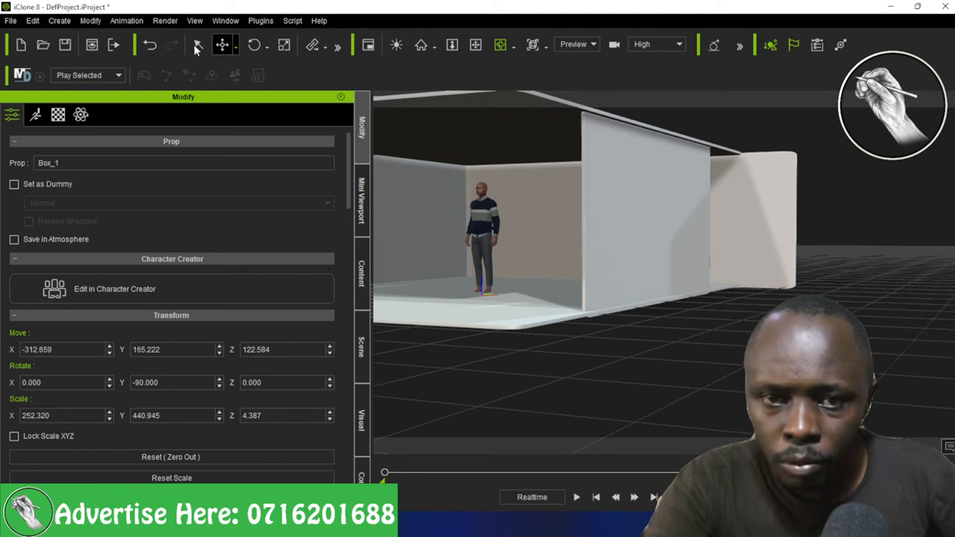
{"action": "left_click", "coordinate": [196, 44]}
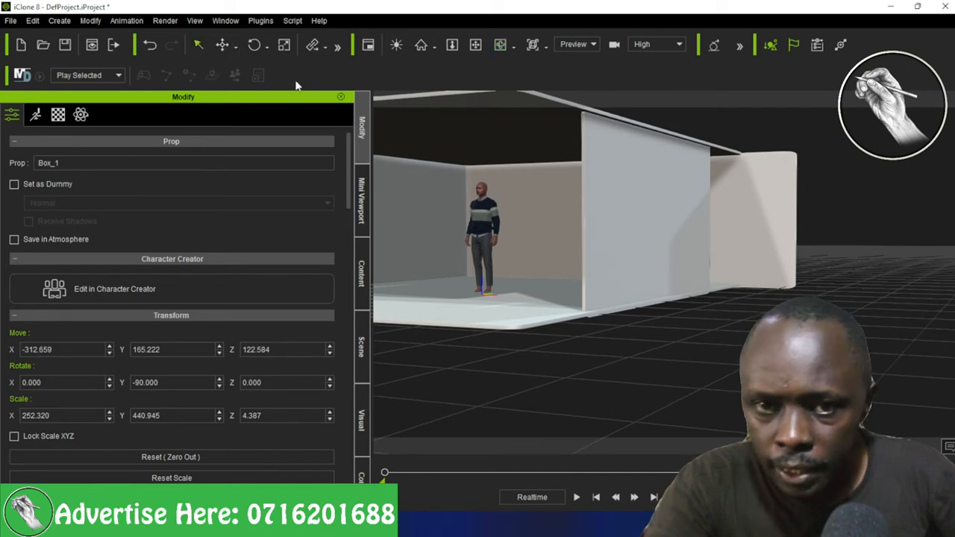
{"action": "left_click", "coordinate": [491, 223], "text": "ctrl"}
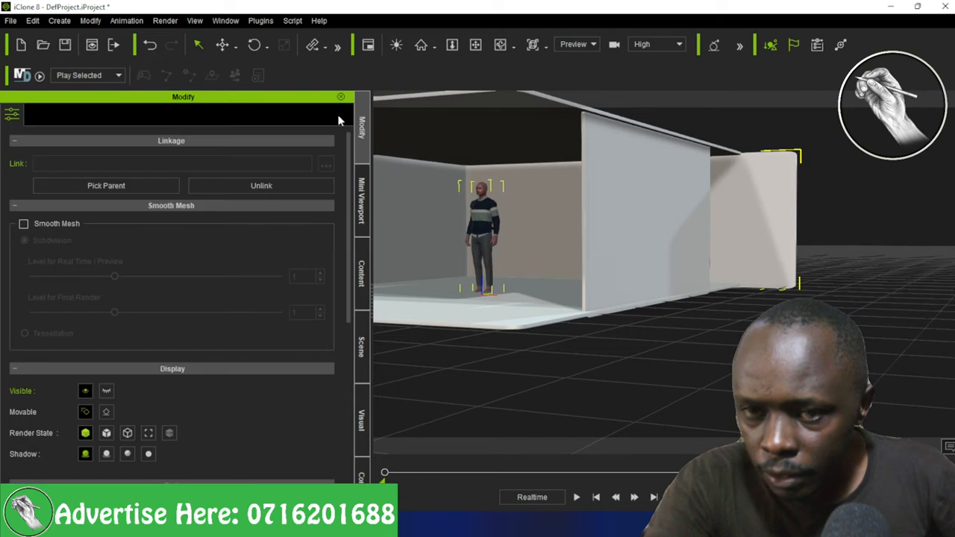
{"action": "left_click", "coordinate": [503, 46]}
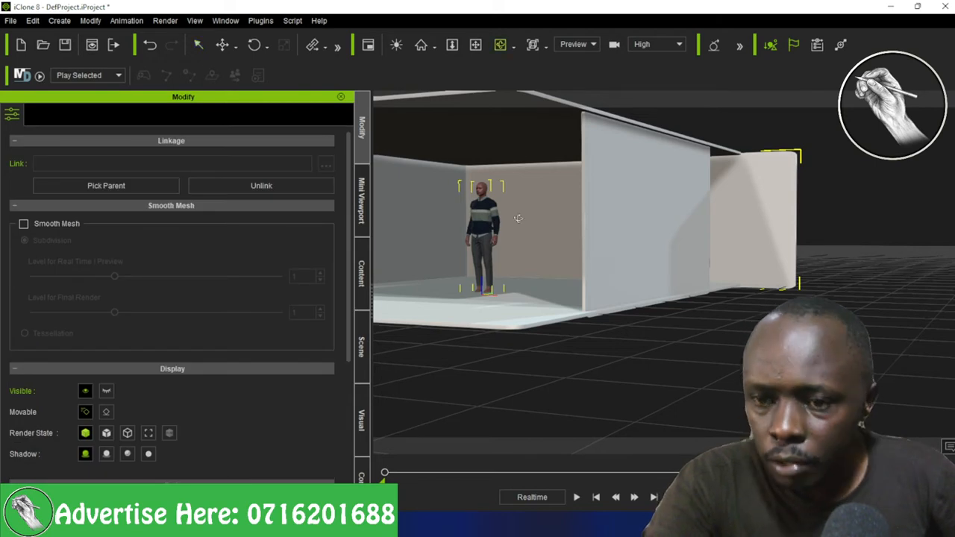
{"action": "left_click_drag", "start_coordinate": [438, 214], "coordinate": [418, 216]}
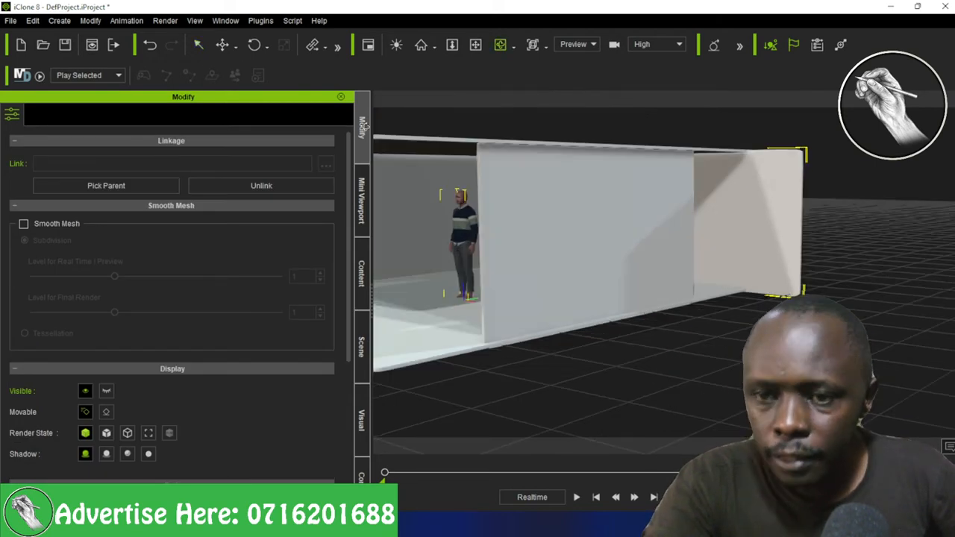
{"action": "left_click", "coordinate": [237, 48]}
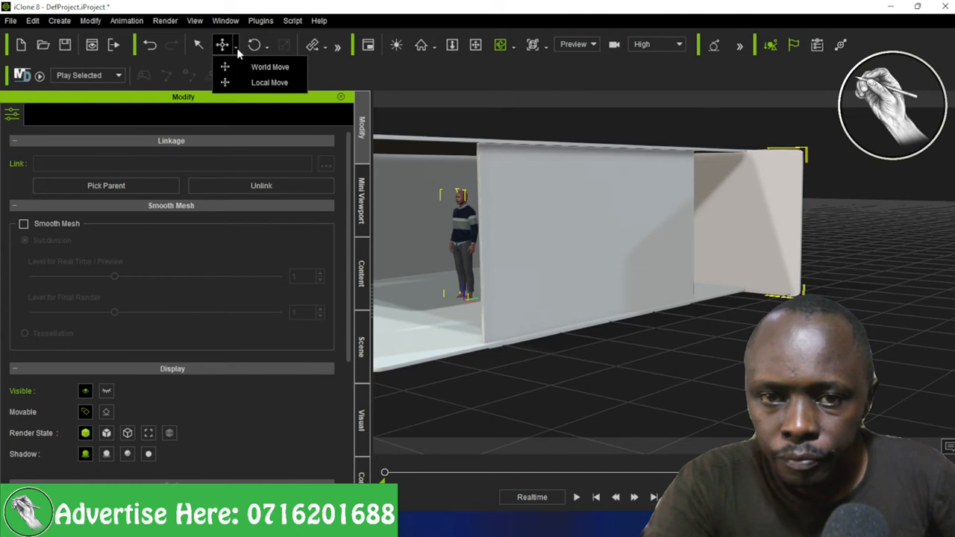
{"action": "left_click", "coordinate": [263, 82]}
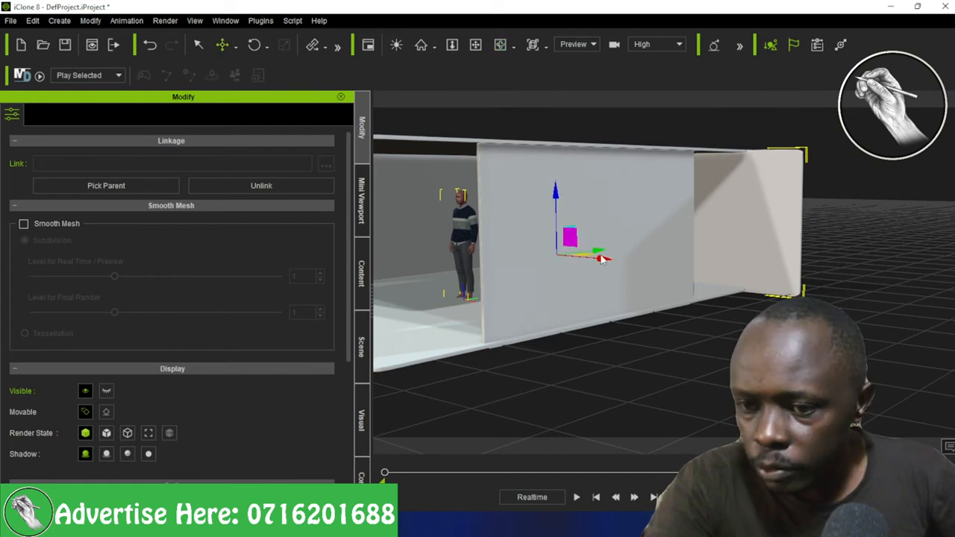
{"action": "left_click", "coordinate": [638, 235]}
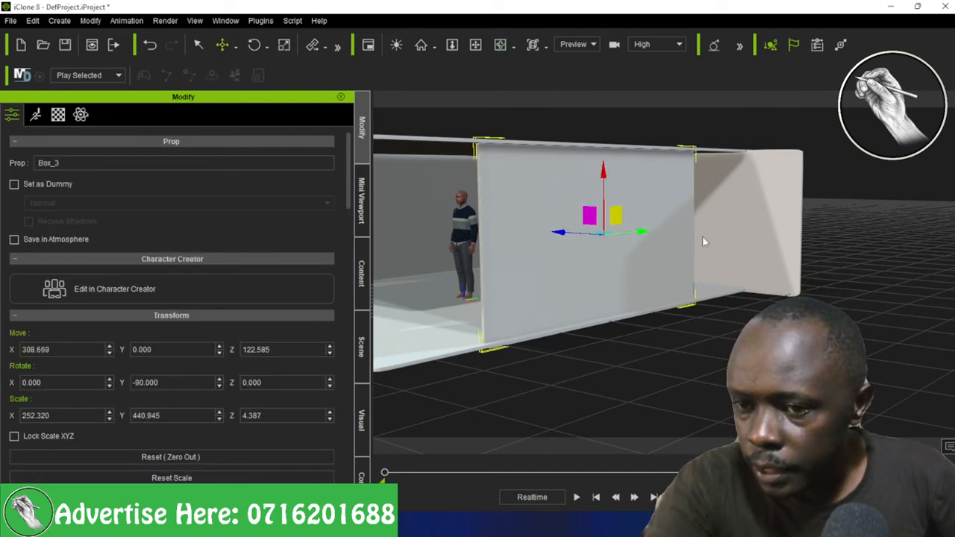
{"action": "left_click_drag", "start_coordinate": [704, 241], "coordinate": [437, 209]}
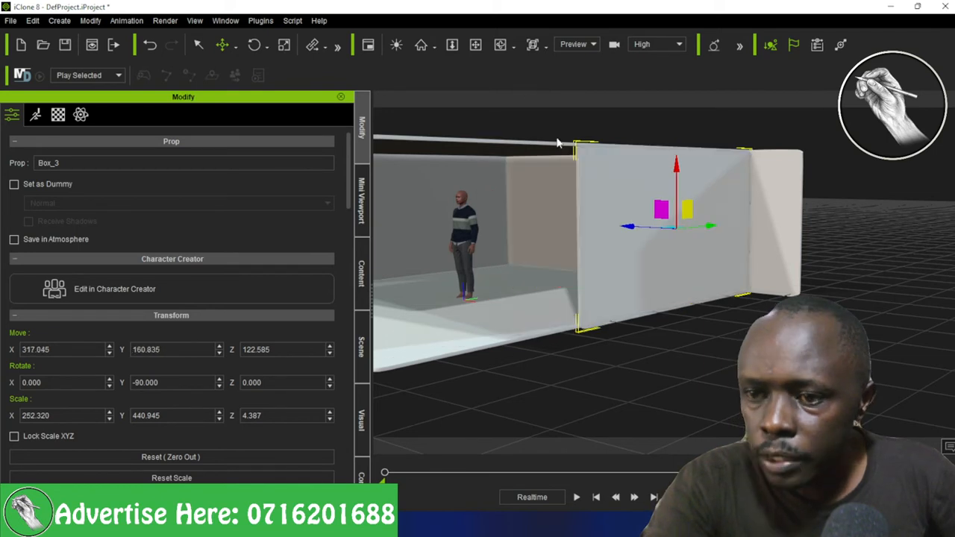
Duplicate the back wall toward the front of the structure with Local Move, placing the copy at about X 50.1, Y -269.0
{"action": "left_click", "coordinate": [798, 238]}
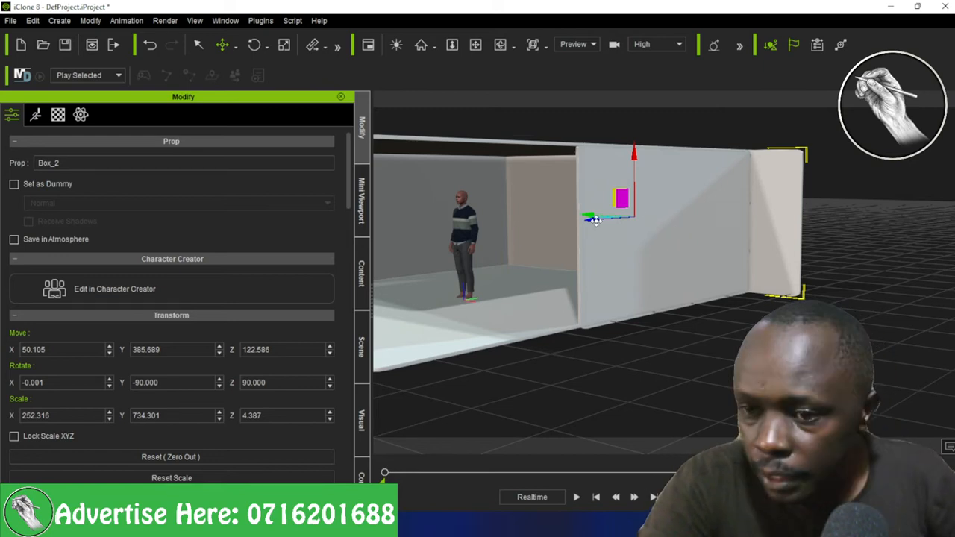
{"action": "left_click", "coordinate": [501, 224]}
{"action": "left_click_drag", "start_coordinate": [438, 248], "coordinate": [241, 286]}
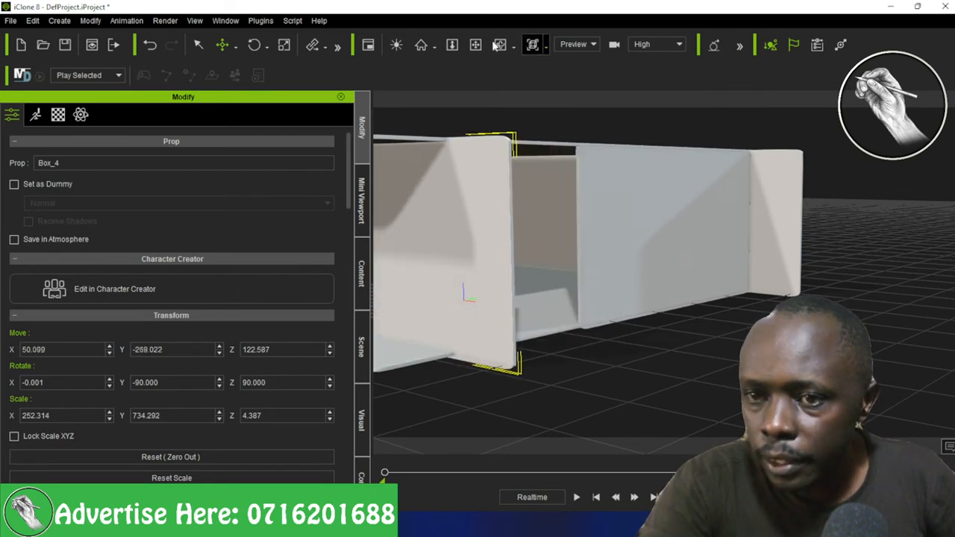
Examine how the new front wall fits between the slabs and side walls from the front and the side
{"action": "right_click_drag", "start_coordinate": [511, 219], "coordinate": [520, 219]}
{"action": "left_click_drag", "start_coordinate": [520, 219], "coordinate": [711, 240]}
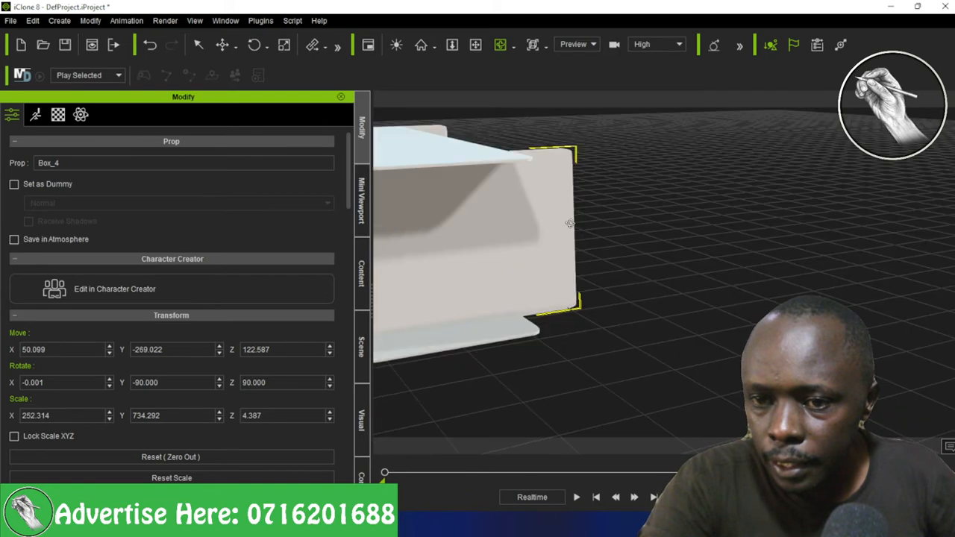
{"action": "left_click", "coordinate": [476, 46]}
{"action": "left_click_drag", "start_coordinate": [472, 206], "coordinate": [839, 216]}
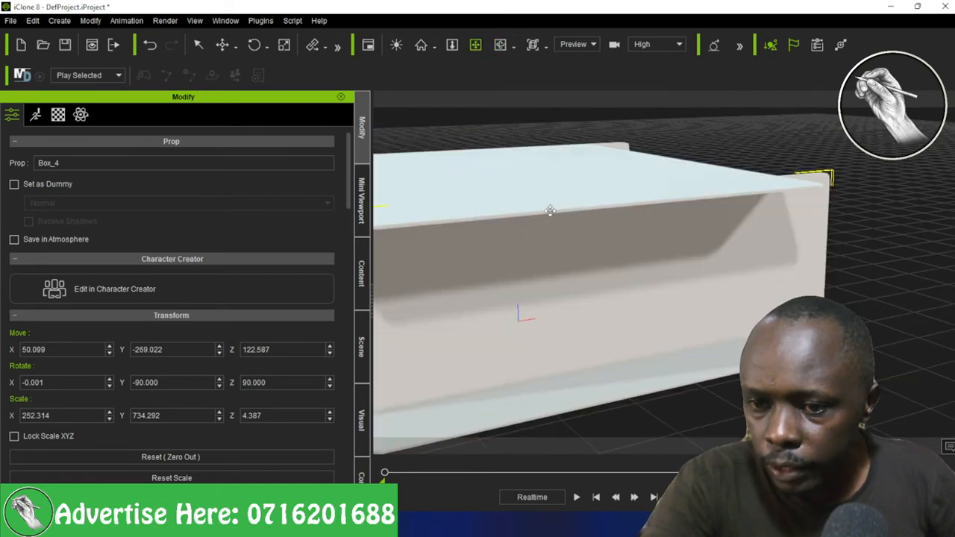
{"action": "left_click_drag", "start_coordinate": [644, 209], "coordinate": [660, 211]}
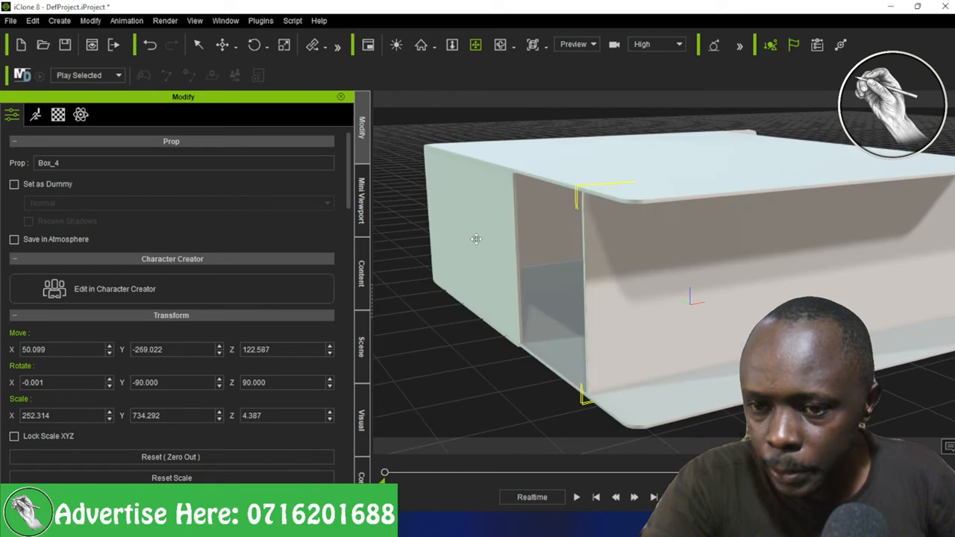
{"action": "scroll", "coordinate": [534, 91], "scroll_direction": "up", "scroll_amount": 3}
{"action": "left_click", "coordinate": [499, 46]}
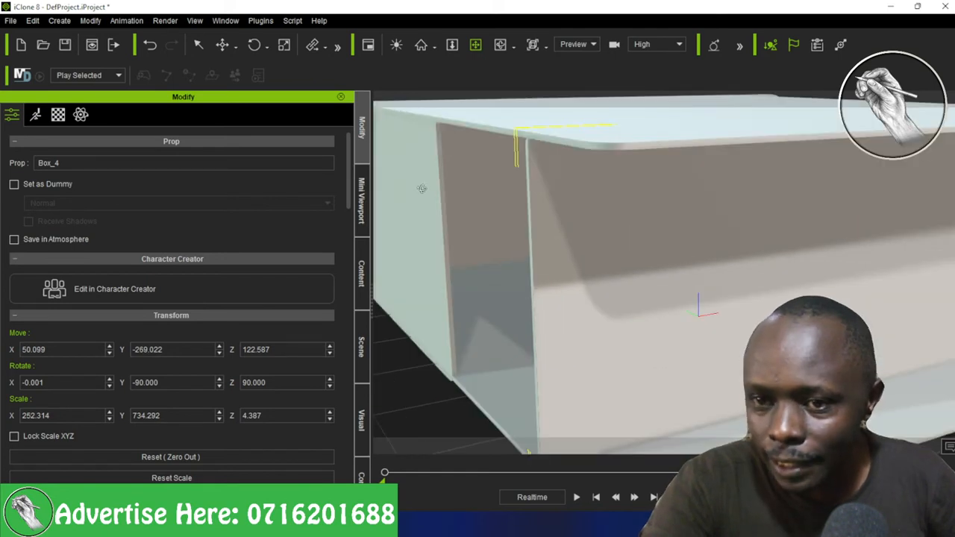
{"action": "left_click_drag", "start_coordinate": [505, 205], "coordinate": [450, 174]}
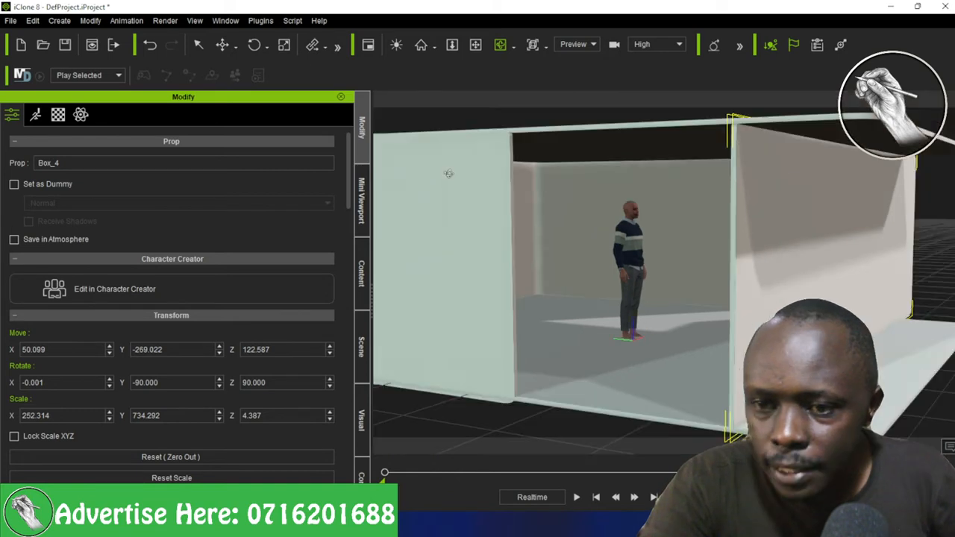
Move the side wall at X -312.7 forward along the slabs' edge to meet the front wall with Local Move, at about Y -48.5
{"action": "left_click", "coordinate": [233, 47]}
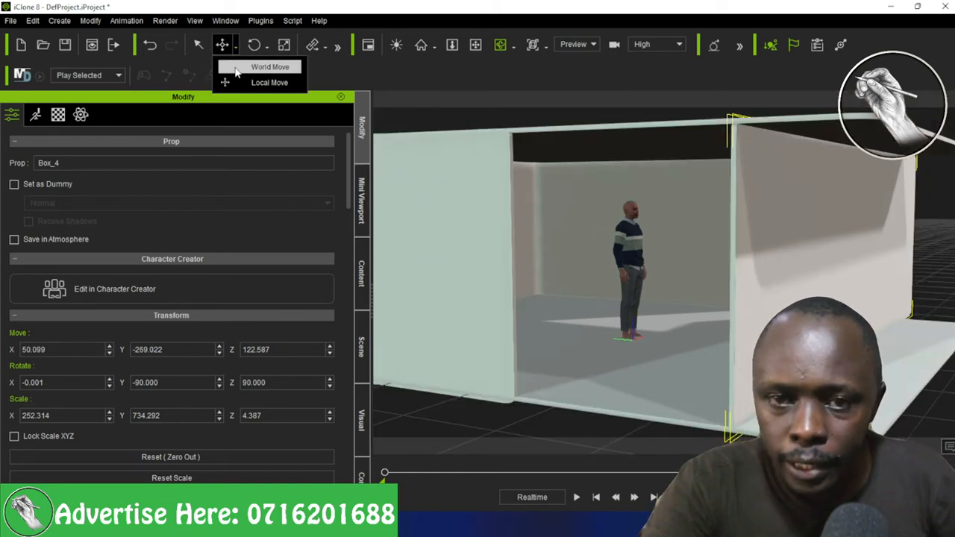
{"action": "left_click", "coordinate": [250, 83]}
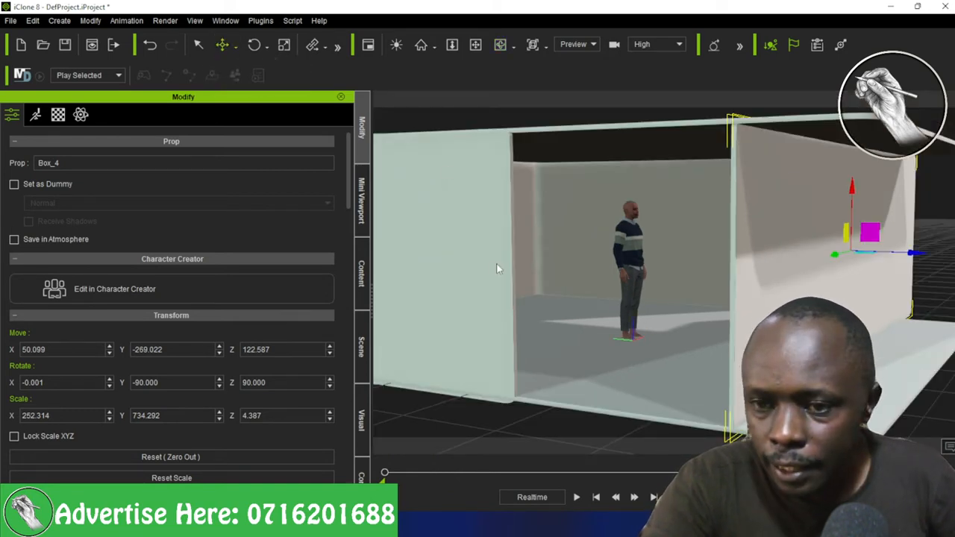
{"action": "scroll", "coordinate": [497, 269], "scroll_direction": "down", "scroll_amount": 1}
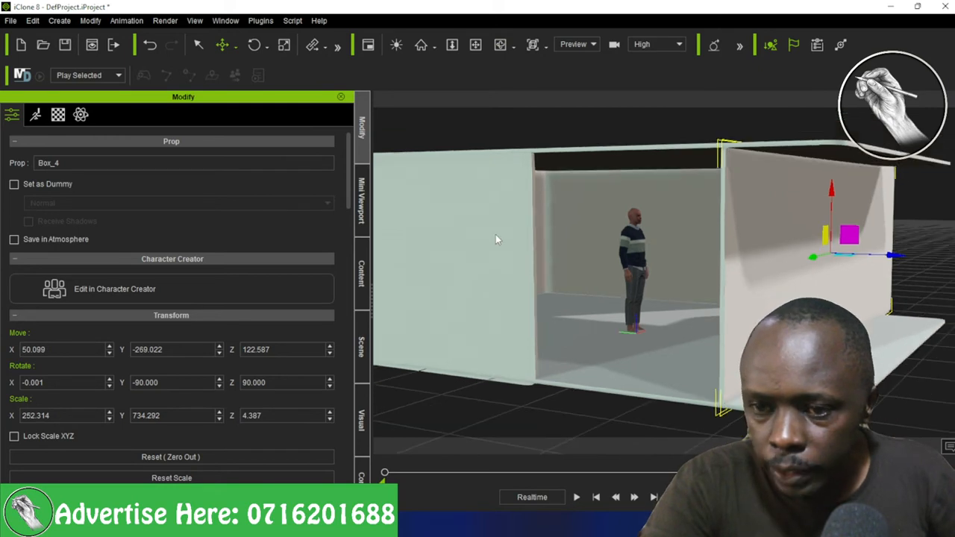
{"action": "left_click", "coordinate": [496, 237]}
{"action": "scroll", "coordinate": [470, 246], "scroll_direction": "down", "scroll_amount": 1}
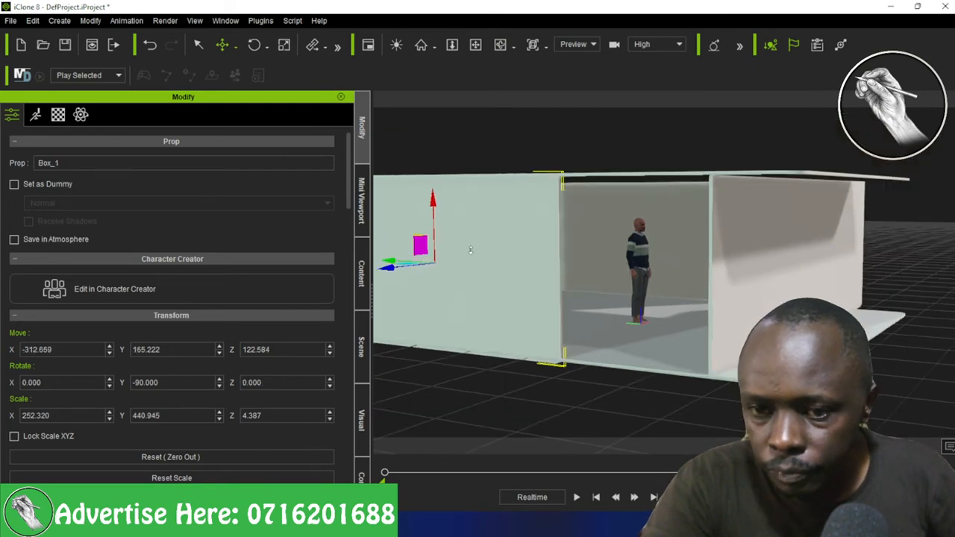
{"action": "scroll", "coordinate": [399, 263], "scroll_direction": "down", "scroll_amount": 1}
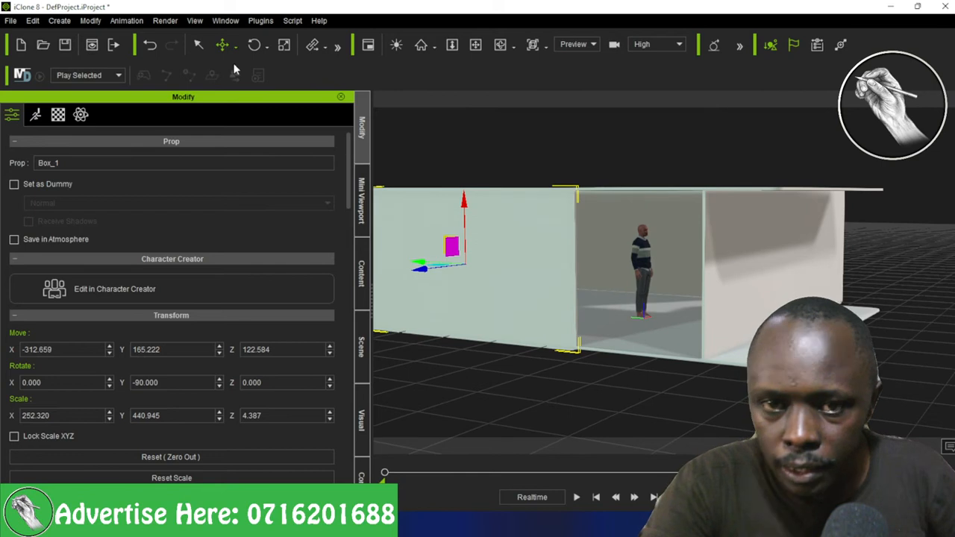
{"action": "left_click", "coordinate": [282, 48]}
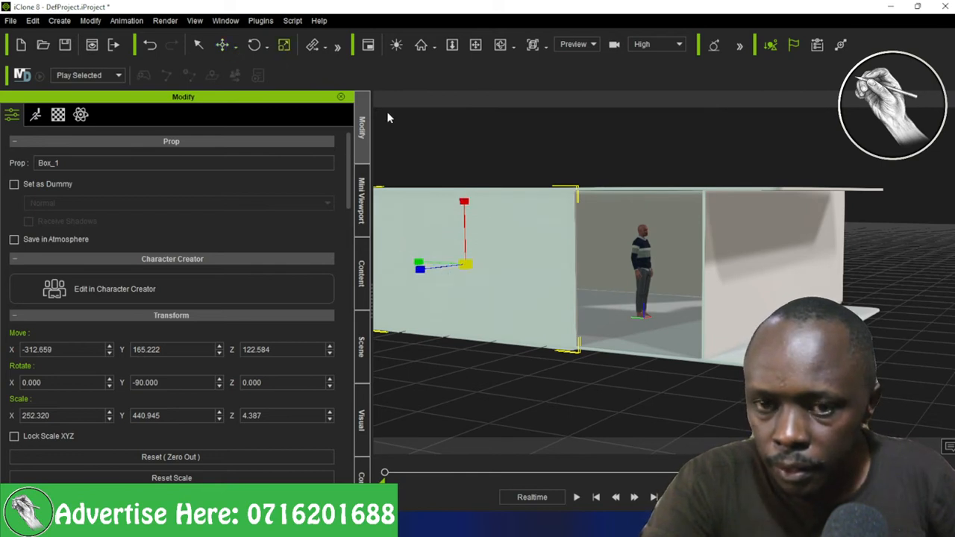
{"action": "left_click", "coordinate": [235, 48]}
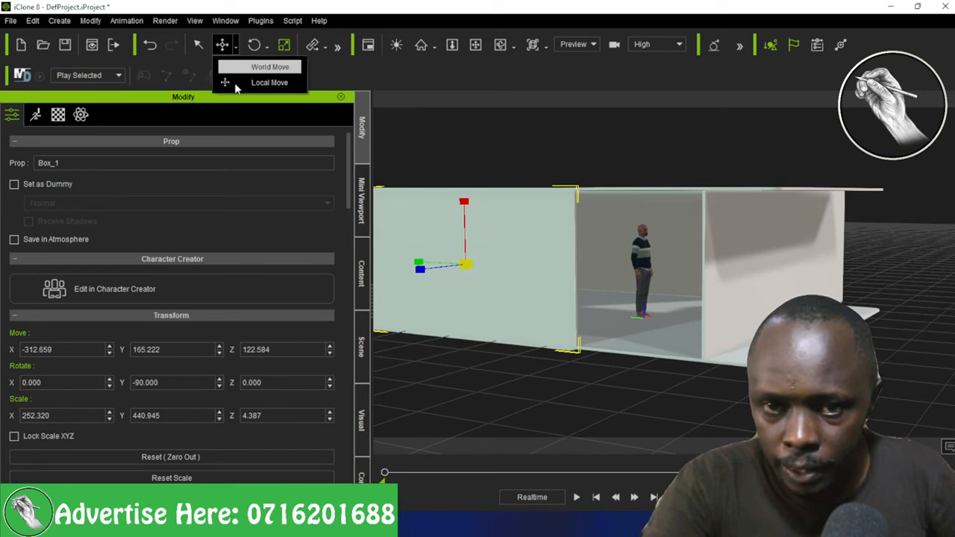
{"action": "left_click", "coordinate": [257, 81]}
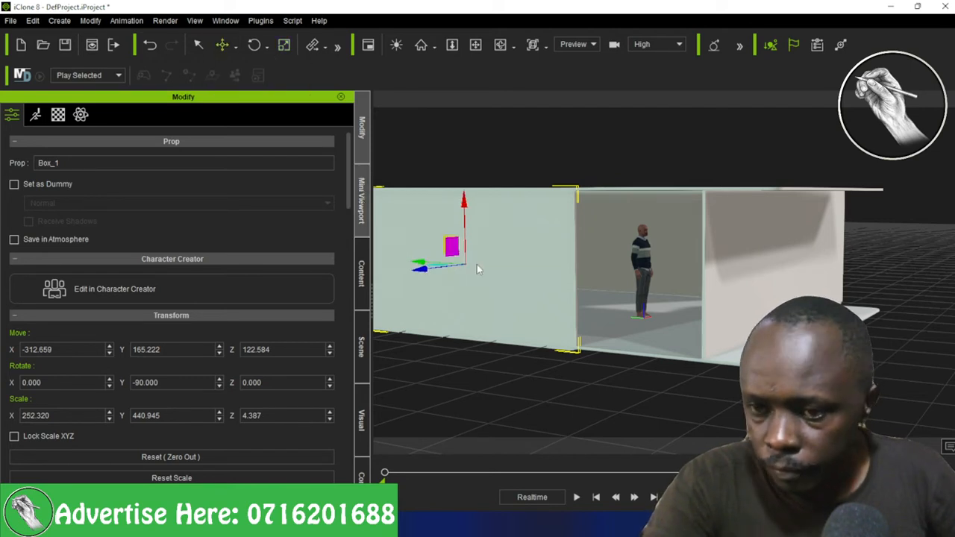
{"action": "left_click_drag", "start_coordinate": [478, 269], "coordinate": [548, 284]}
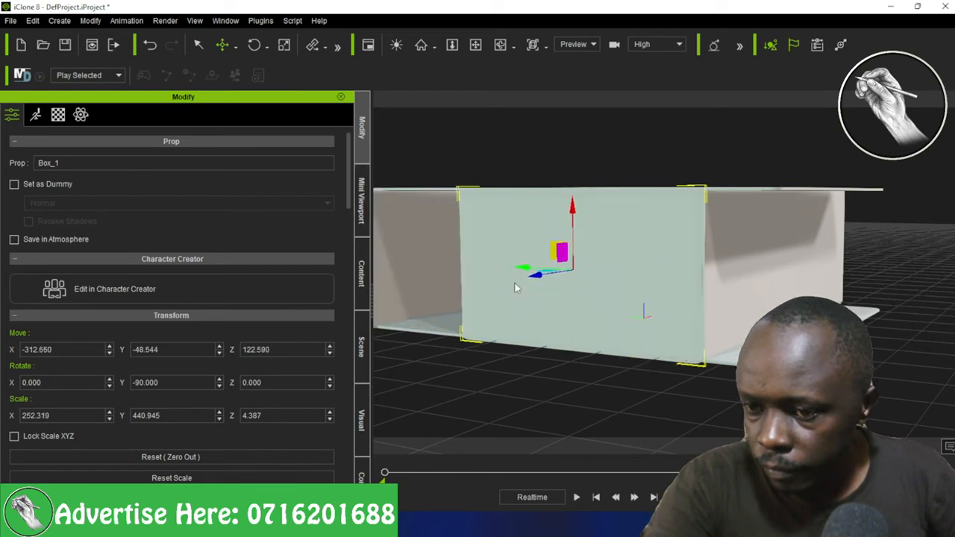
{"action": "left_click", "coordinate": [500, 45]}
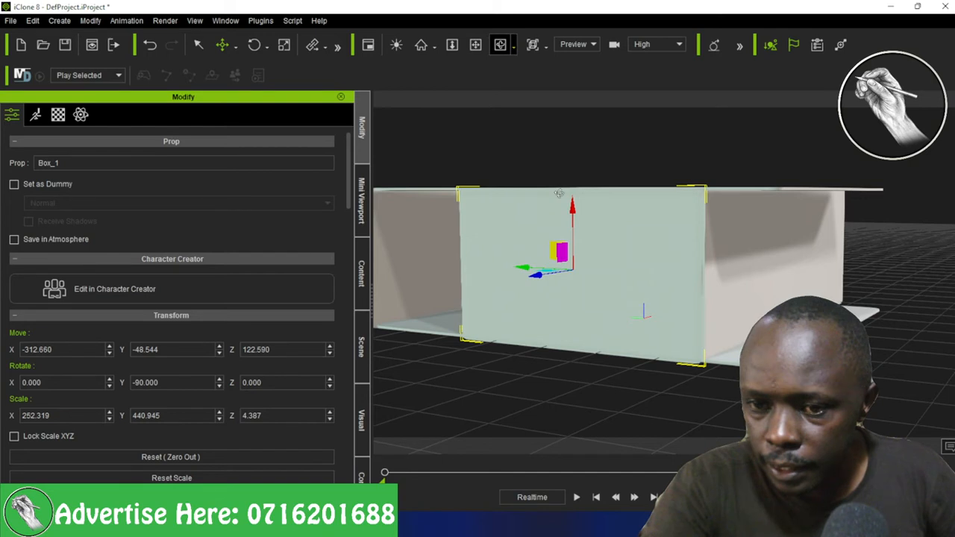
Stretch the side wall at X -312.7 along the slabs' edge so it closes that side, with Y scale about 860.2
{"action": "left_click_drag", "start_coordinate": [440, 162], "coordinate": [427, 79]}
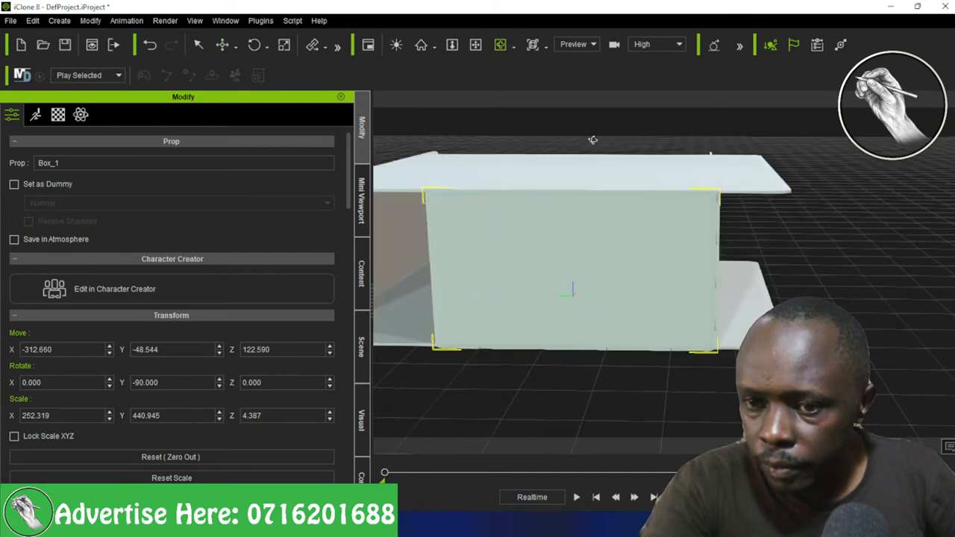
{"action": "left_click_drag", "start_coordinate": [592, 141], "coordinate": [599, 130]}
{"action": "left_click", "coordinate": [475, 44]}
{"action": "left_click_drag", "start_coordinate": [483, 105], "coordinate": [487, 122]}
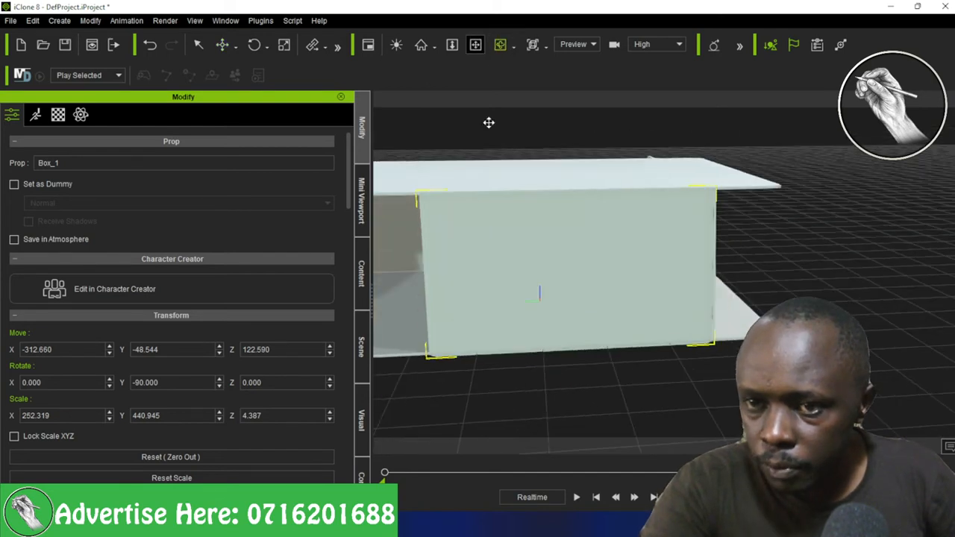
{"action": "left_click_drag", "start_coordinate": [612, 144], "coordinate": [734, 141]}
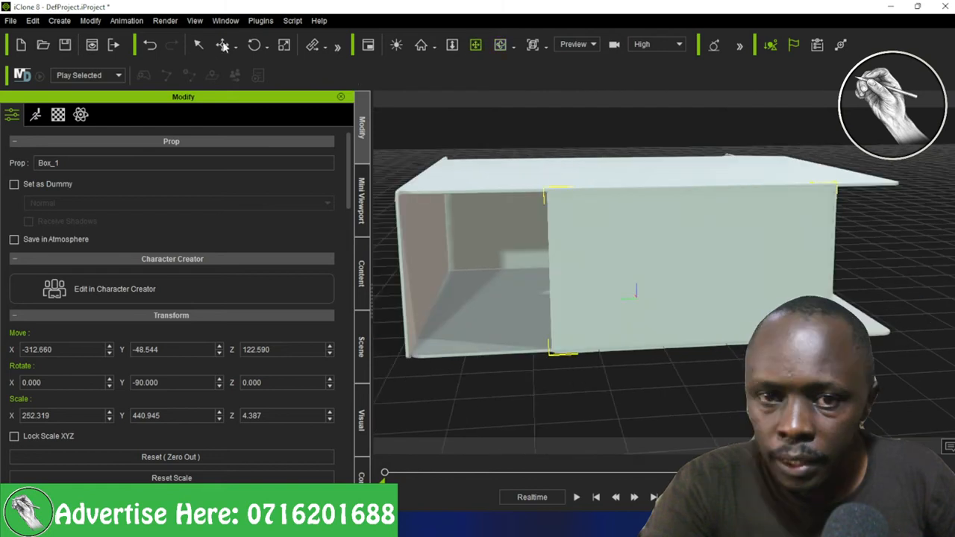
{"action": "left_click", "coordinate": [236, 48]}
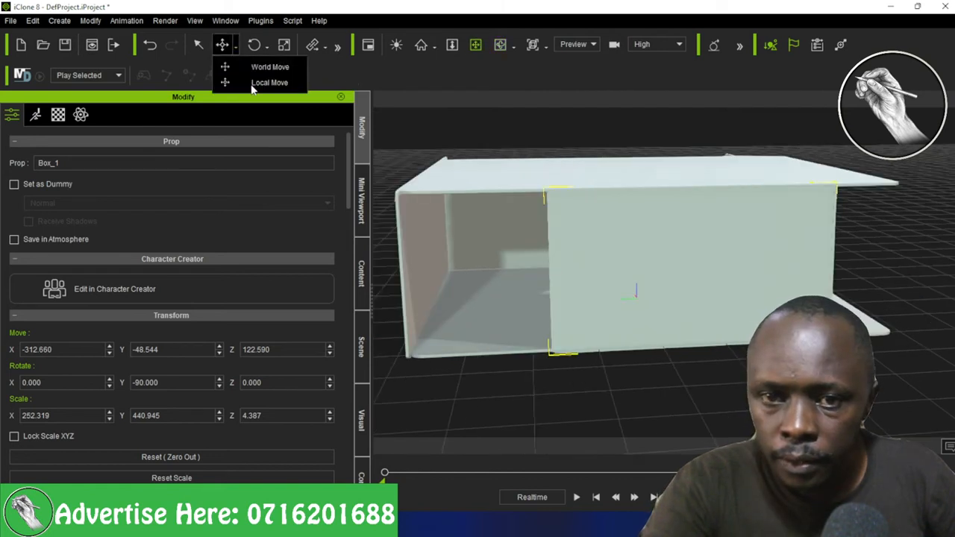
{"action": "left_click", "coordinate": [634, 311]}
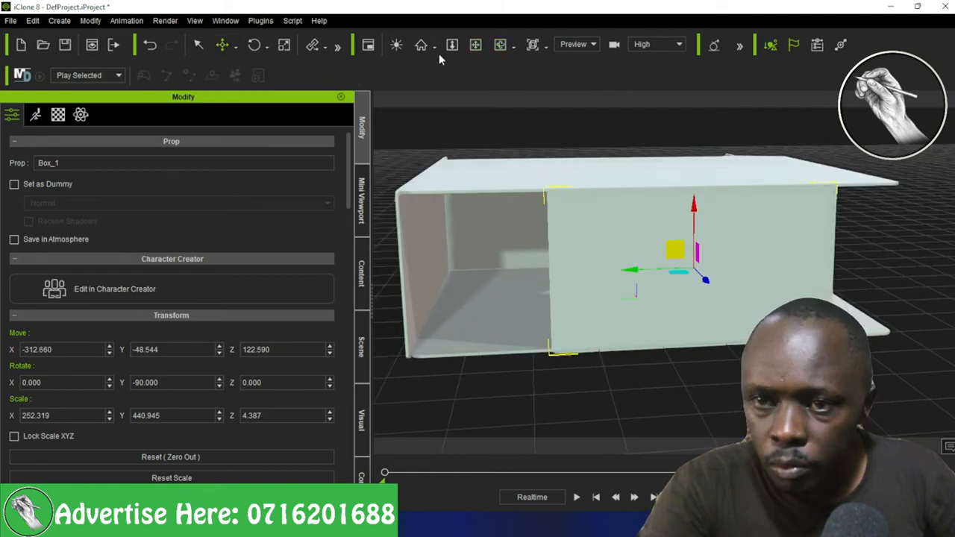
{"action": "left_click", "coordinate": [282, 47]}
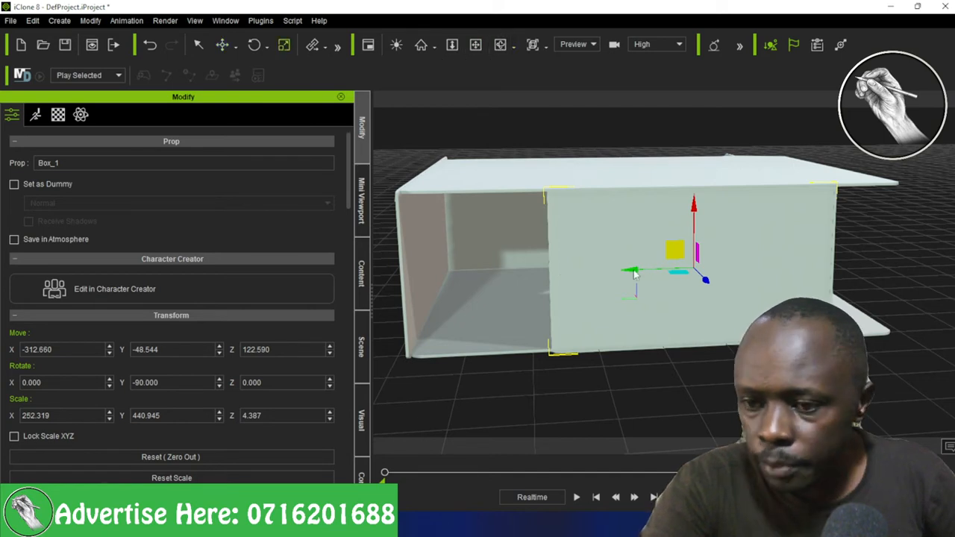
{"action": "left_click_drag", "start_coordinate": [566, 274], "coordinate": [537, 282]}
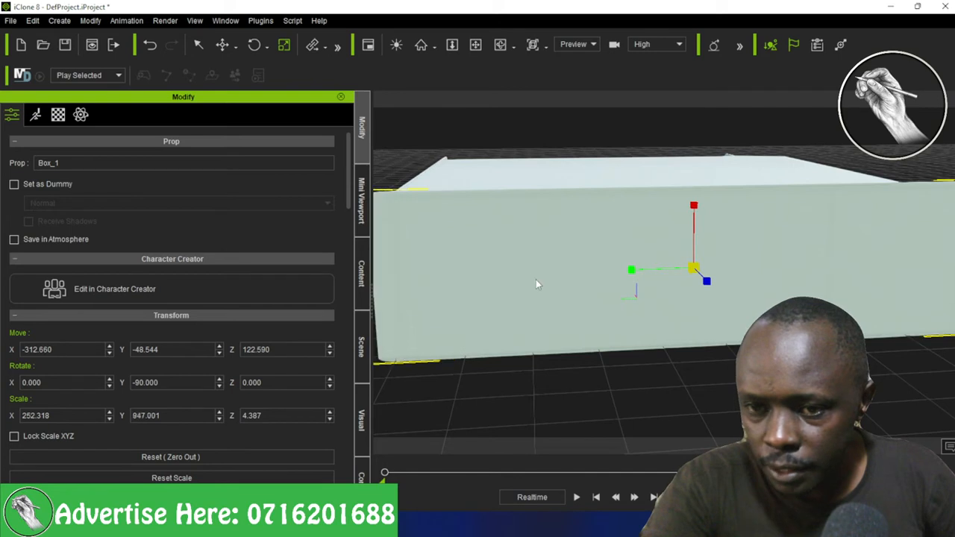
Examine from outside how the walls meet the ceiling at the corners and where the opposite side is still open
{"action": "left_click", "coordinate": [475, 45]}
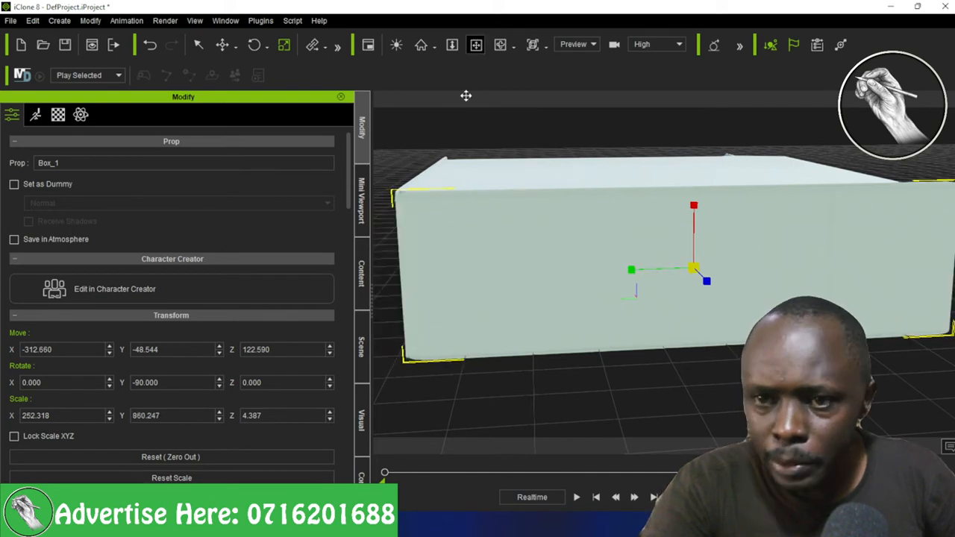
{"action": "left_click", "coordinate": [473, 48]}
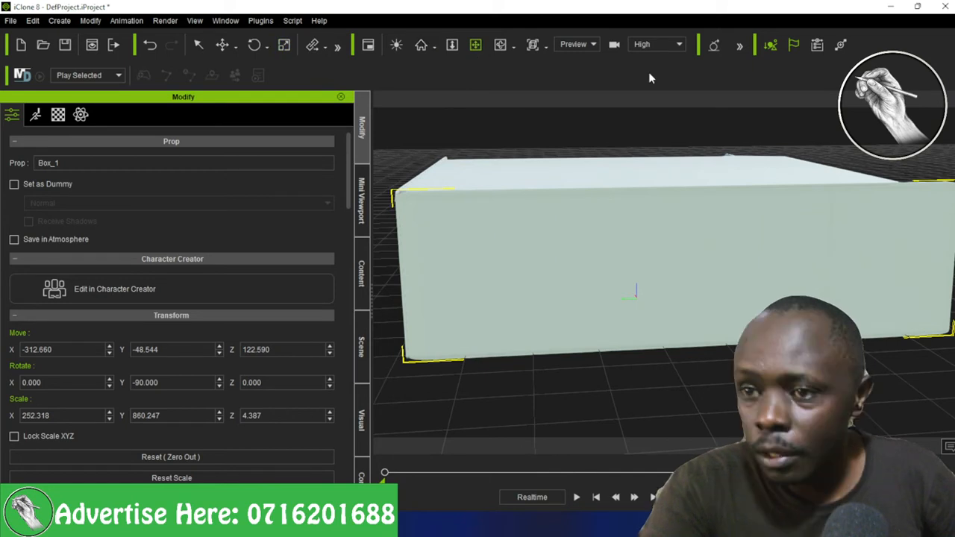
{"action": "left_click", "coordinate": [499, 45]}
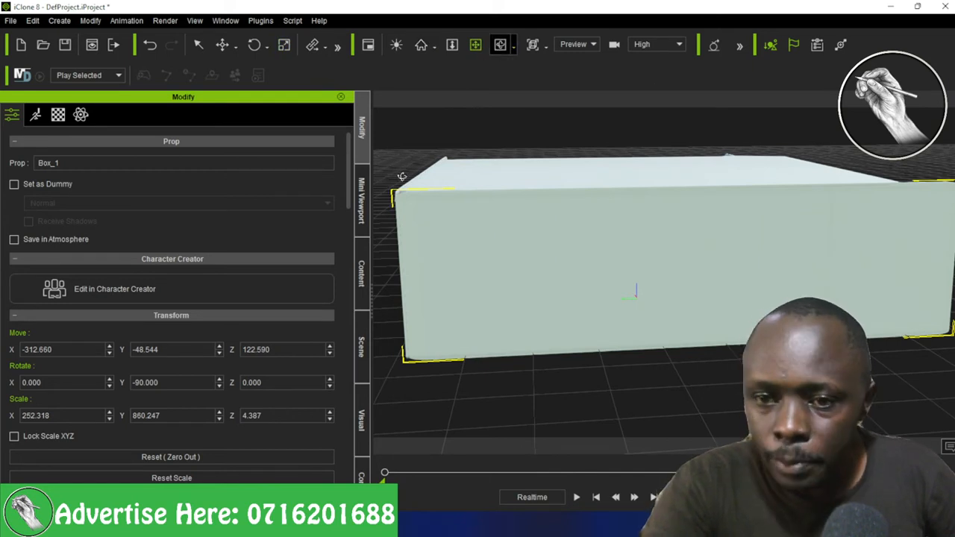
{"action": "left_click_drag", "start_coordinate": [512, 247], "coordinate": [510, 247]}
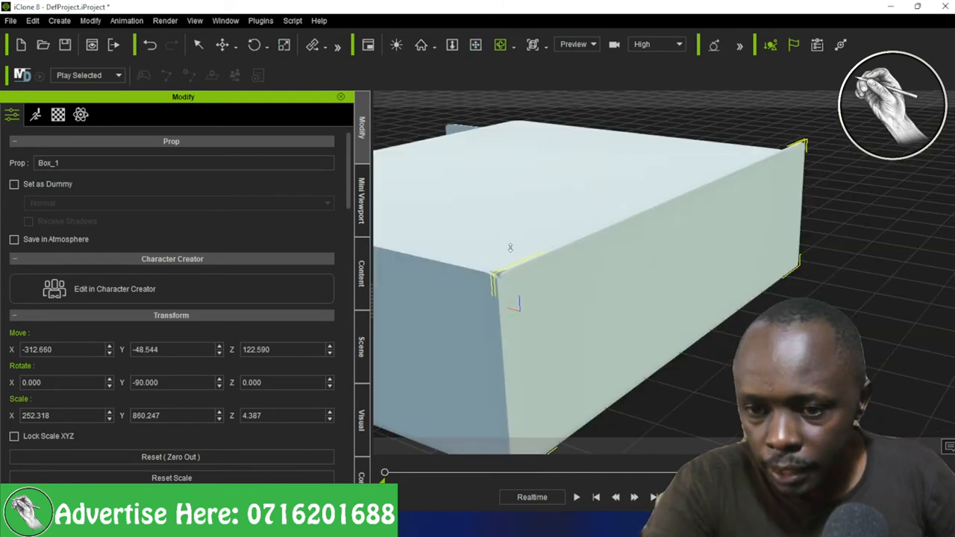
{"action": "left_click", "coordinate": [234, 49]}
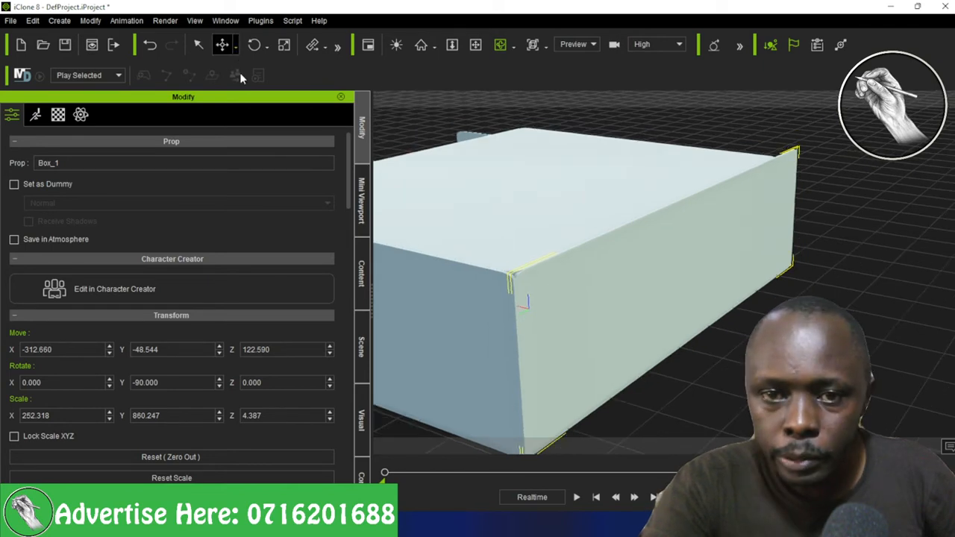
{"action": "left_click", "coordinate": [251, 90]}
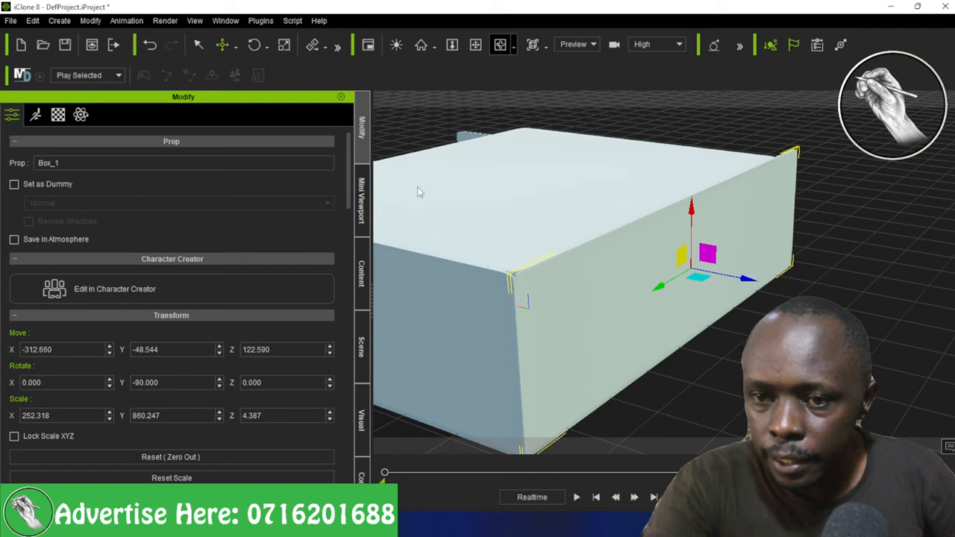
{"action": "left_click", "coordinate": [476, 45]}
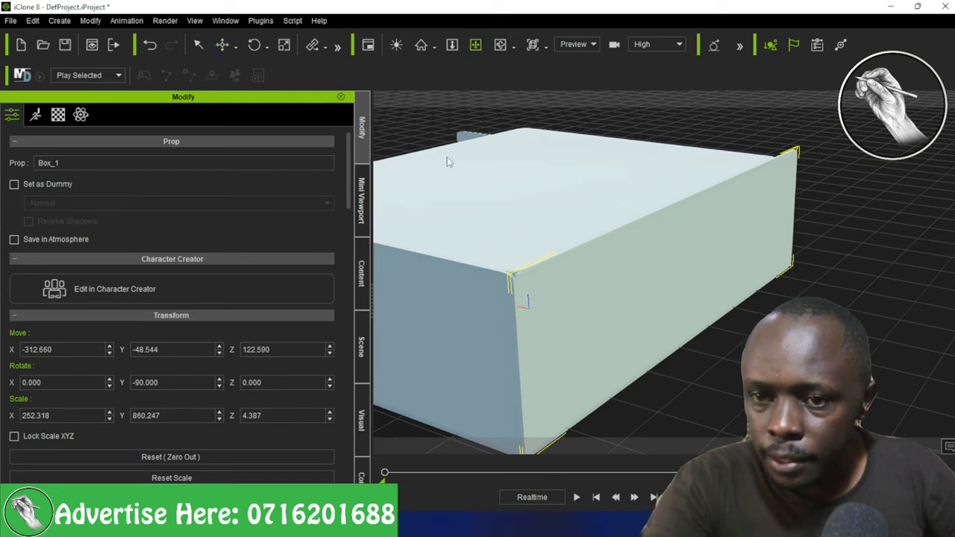
{"action": "left_click", "coordinate": [500, 45]}
{"action": "left_click_drag", "start_coordinate": [724, 127], "coordinate": [573, 187]}
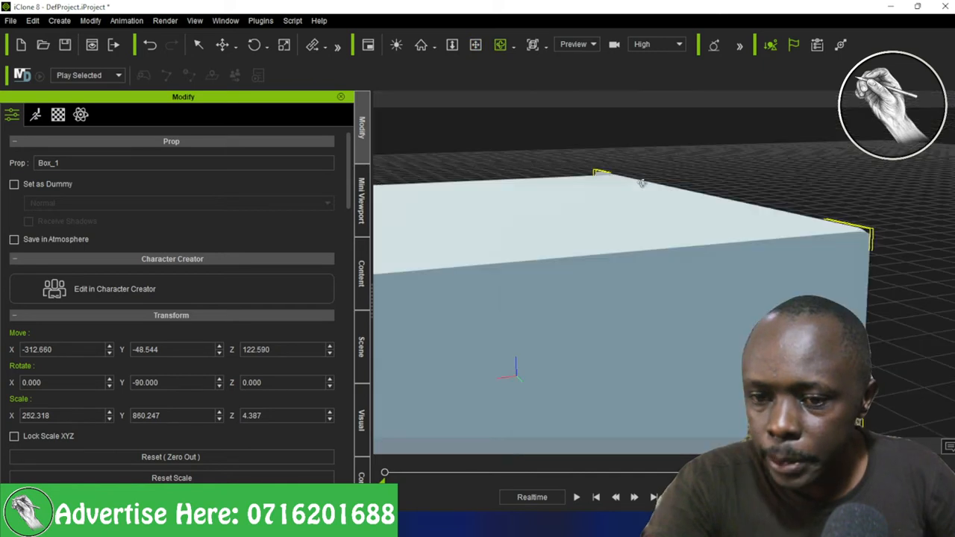
{"action": "left_click_drag", "start_coordinate": [676, 154], "coordinate": [666, 171]}
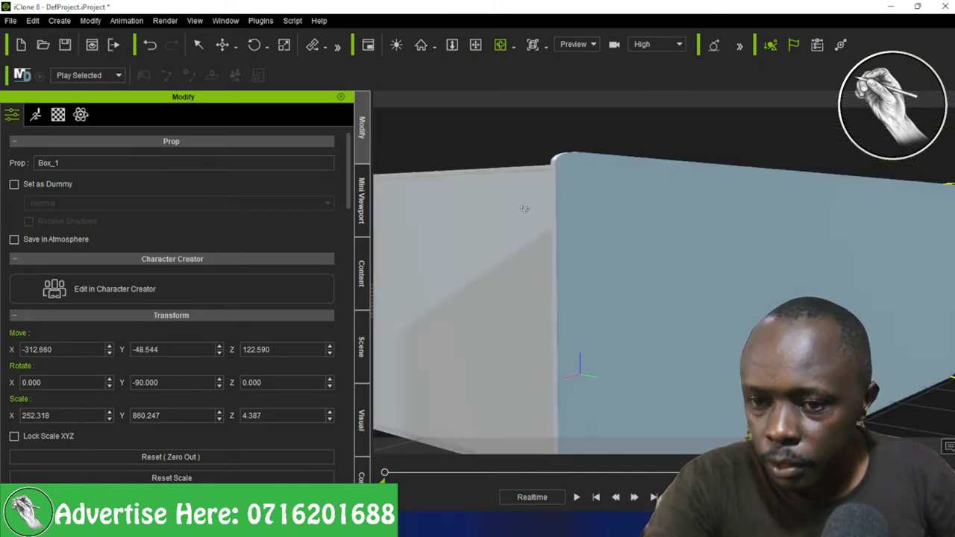
{"action": "left_click_drag", "start_coordinate": [525, 209], "coordinate": [433, 179]}
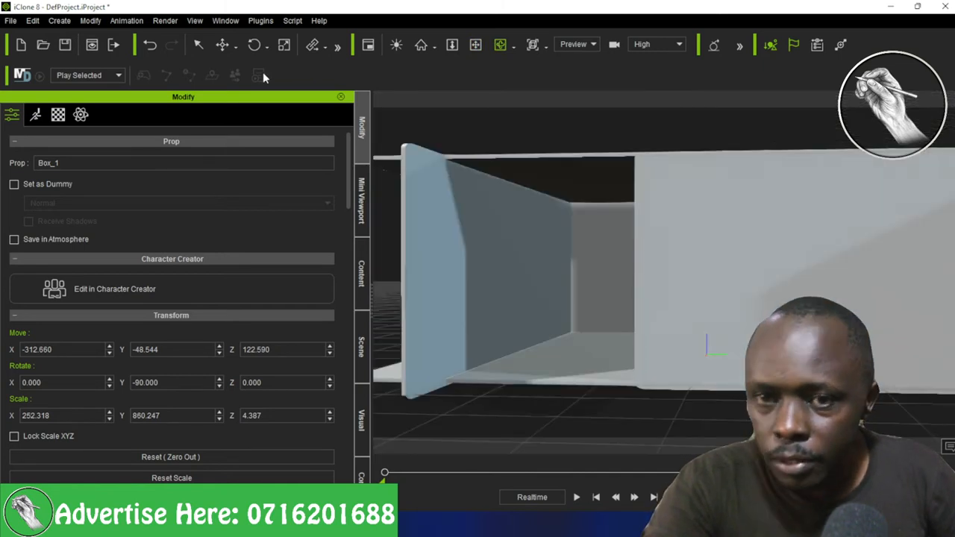
Shift the front wall sideways along the slabs with Local Move, to about X 36.0
{"action": "left_click", "coordinate": [235, 47]}
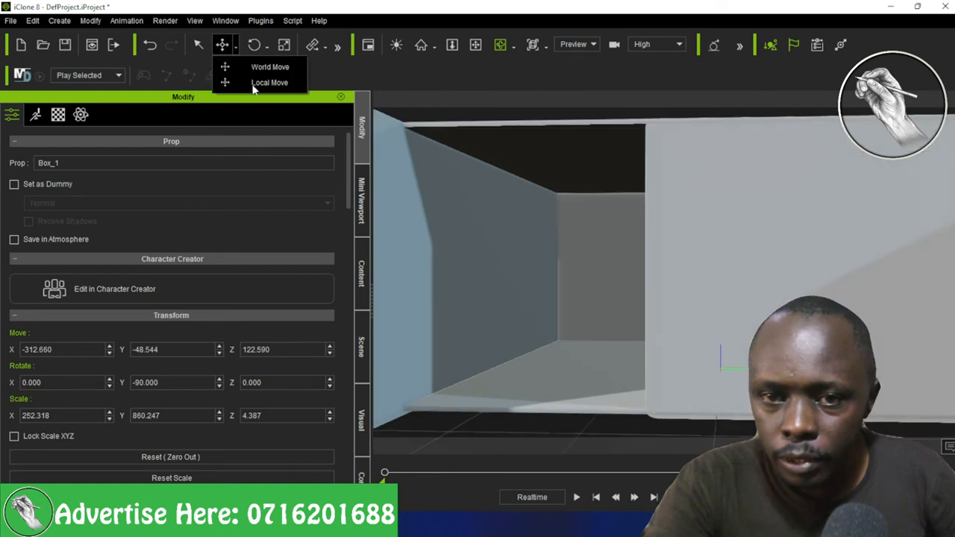
{"action": "left_click", "coordinate": [417, 249]}
{"action": "left_click", "coordinate": [469, 272]}
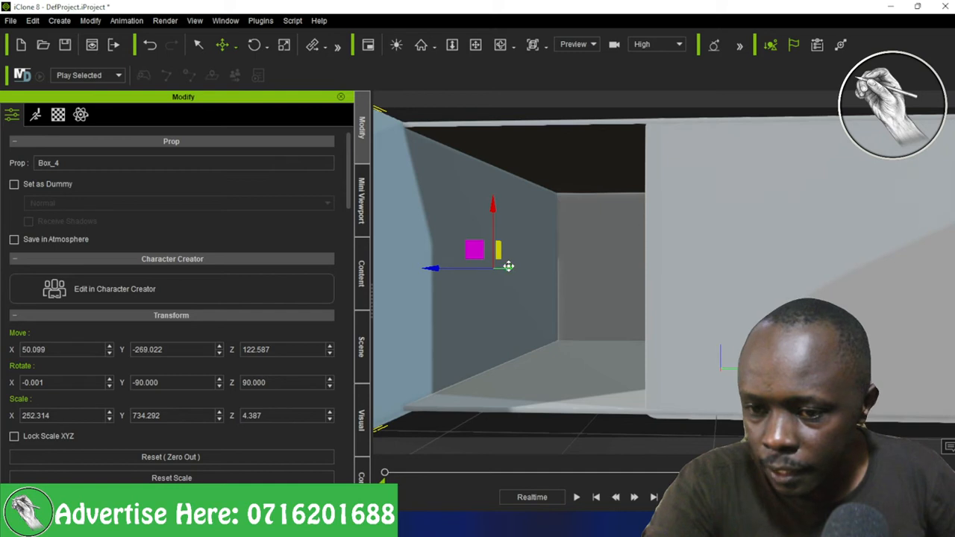
{"action": "left_click_drag", "start_coordinate": [510, 266], "coordinate": [603, 281]}
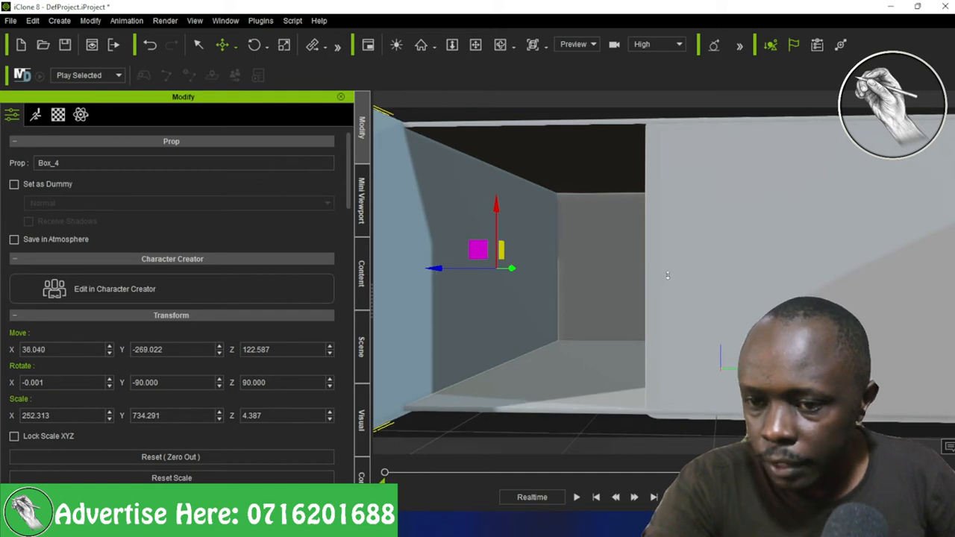
Slide the side wall at X 317.0 forward to about Y -74.3 and stretch it to a Y scale of about 897.1
{"action": "scroll", "coordinate": [668, 275], "scroll_direction": "down", "scroll_amount": 2}
{"action": "scroll", "coordinate": [718, 268], "scroll_direction": "down", "scroll_amount": 2}
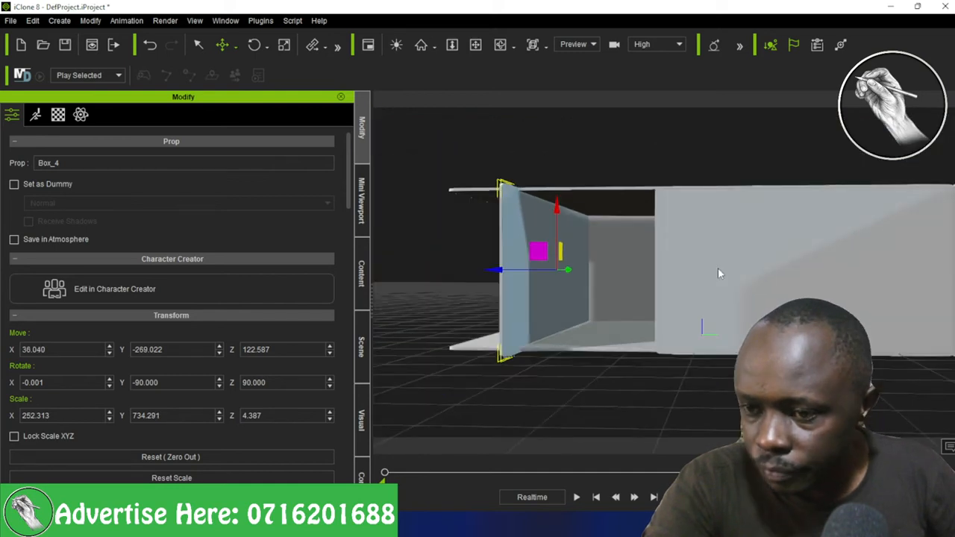
{"action": "left_click", "coordinate": [715, 267]}
{"action": "left_click_drag", "start_coordinate": [835, 276], "coordinate": [584, 247]}
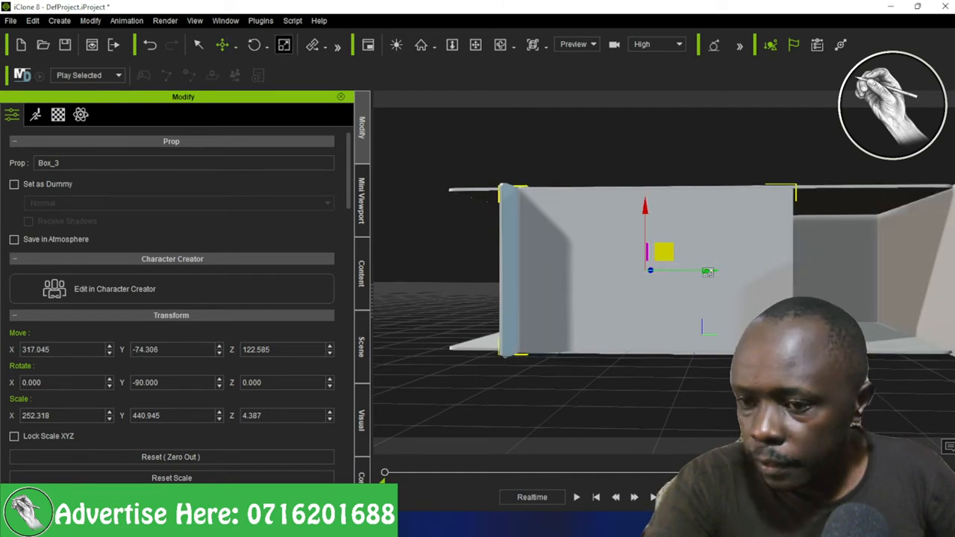
{"action": "key", "text": "r"}
{"action": "left_click_drag", "start_coordinate": [707, 272], "coordinate": [785, 280]}
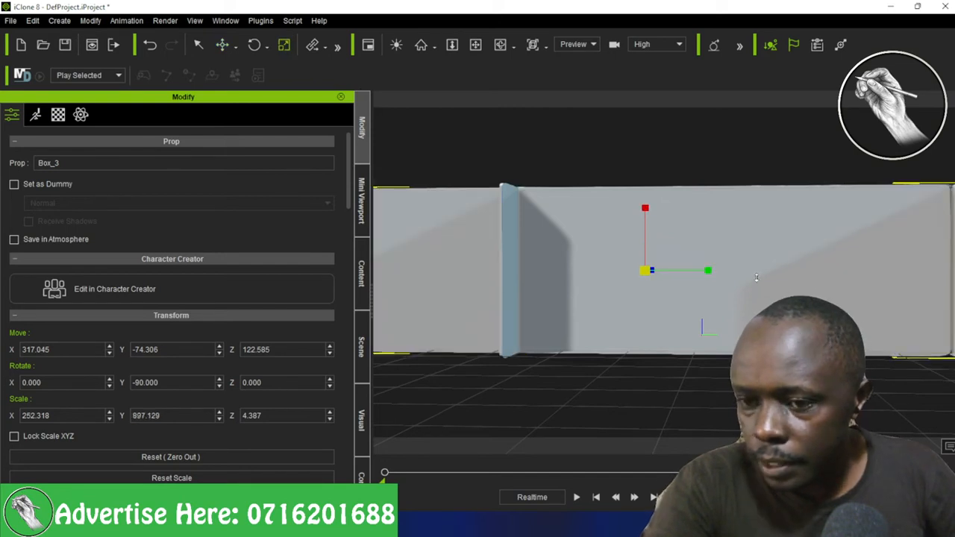
Examine the enclosed interior around the standing character, including the walls and the ceiling
{"action": "scroll", "coordinate": [756, 279], "scroll_direction": "up", "scroll_amount": 2}
{"action": "scroll", "coordinate": [756, 279], "scroll_direction": "up", "scroll_amount": 2}
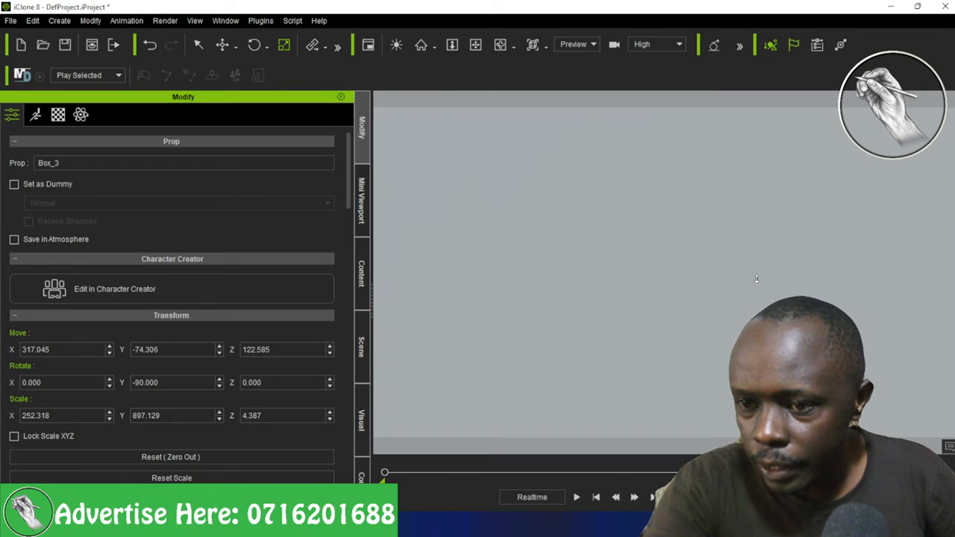
{"action": "scroll", "coordinate": [757, 279], "scroll_direction": "down", "scroll_amount": 2}
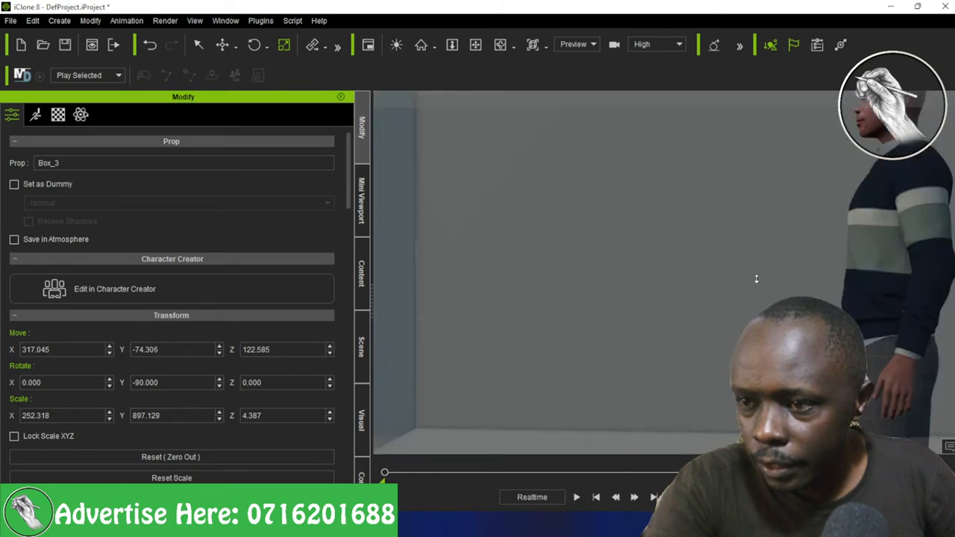
{"action": "scroll", "coordinate": [756, 279], "scroll_direction": "down", "scroll_amount": 1}
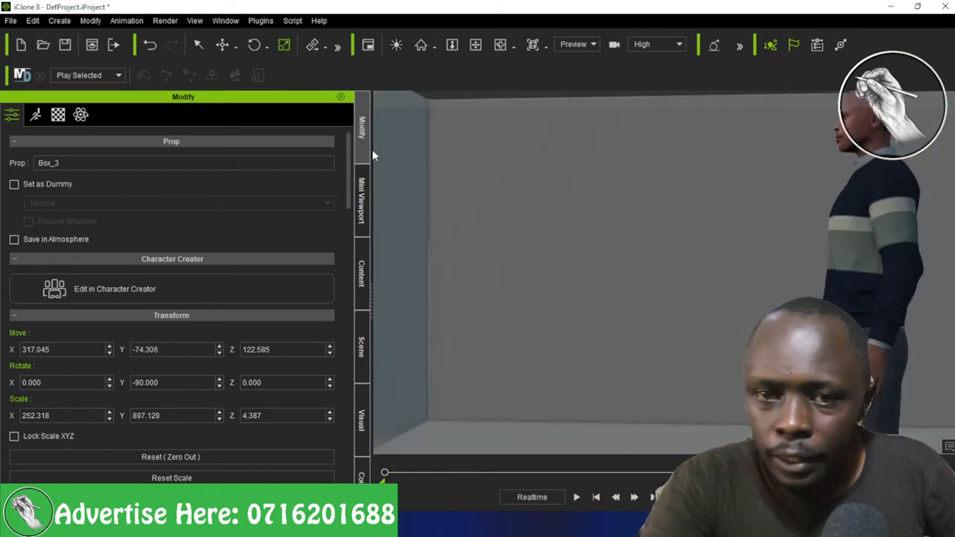
{"action": "left_click", "coordinate": [500, 46]}
{"action": "left_click_drag", "start_coordinate": [629, 252], "coordinate": [618, 224]}
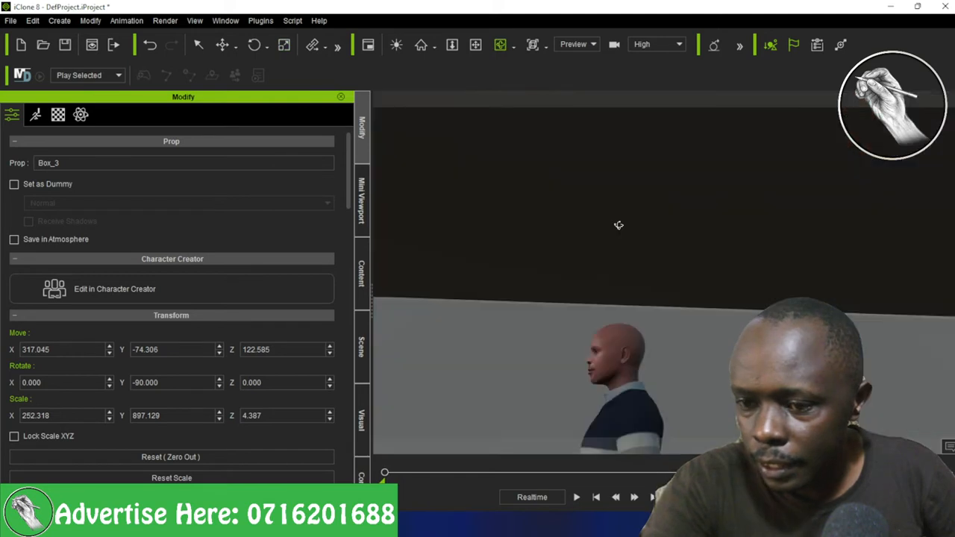
{"action": "left_click_drag", "start_coordinate": [607, 187], "coordinate": [608, 196]}
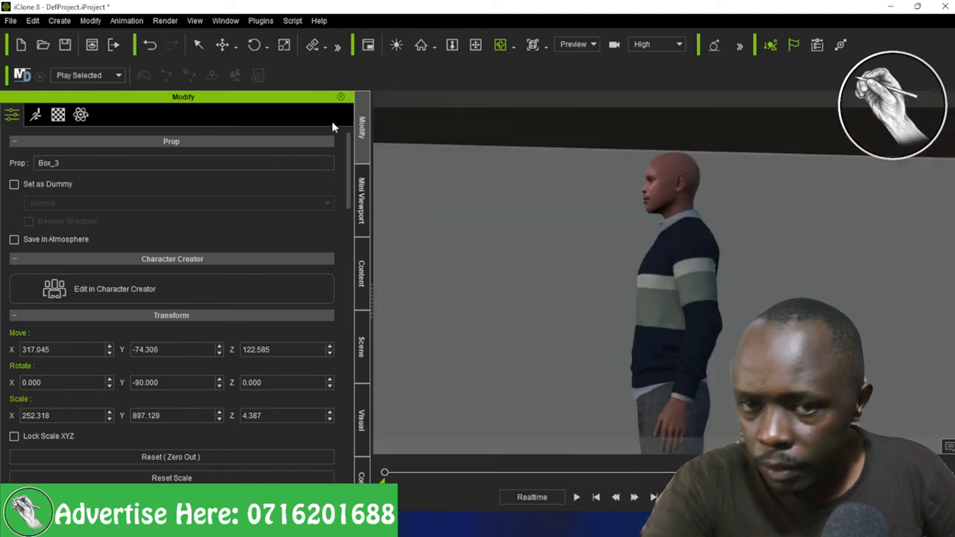
{"action": "scroll", "coordinate": [473, 251], "scroll_direction": "up", "scroll_amount": 2}
{"action": "scroll", "coordinate": [473, 251], "scroll_direction": "down", "scroll_amount": 2}
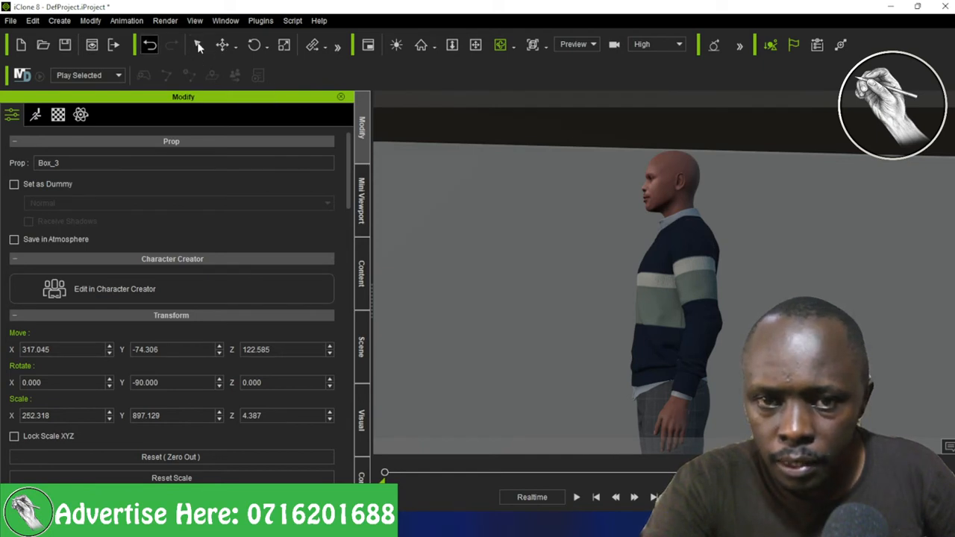
Select the standing character and examine the room's walls and corner around it from another angle and distance
{"action": "left_click", "coordinate": [199, 46]}
{"action": "left_click", "coordinate": [671, 246]}
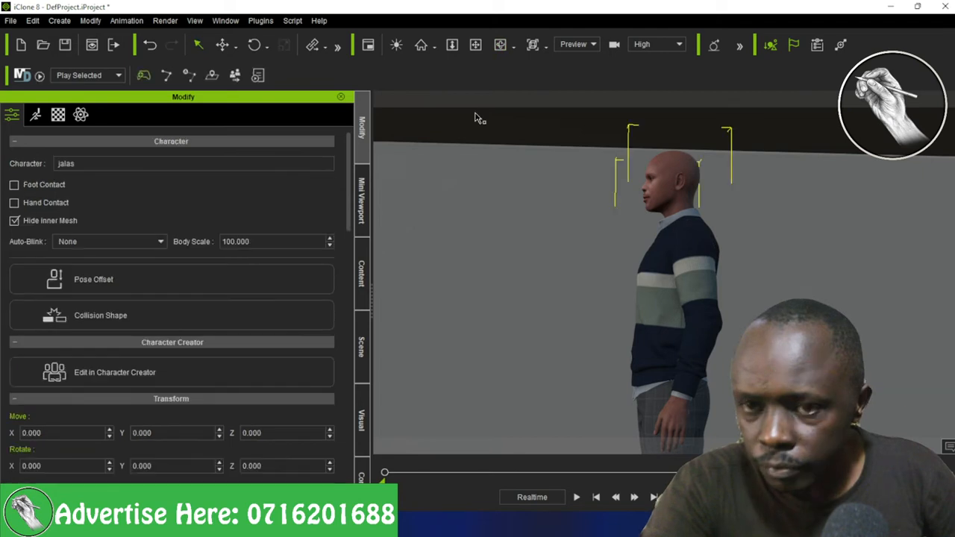
{"action": "left_click", "coordinate": [500, 44]}
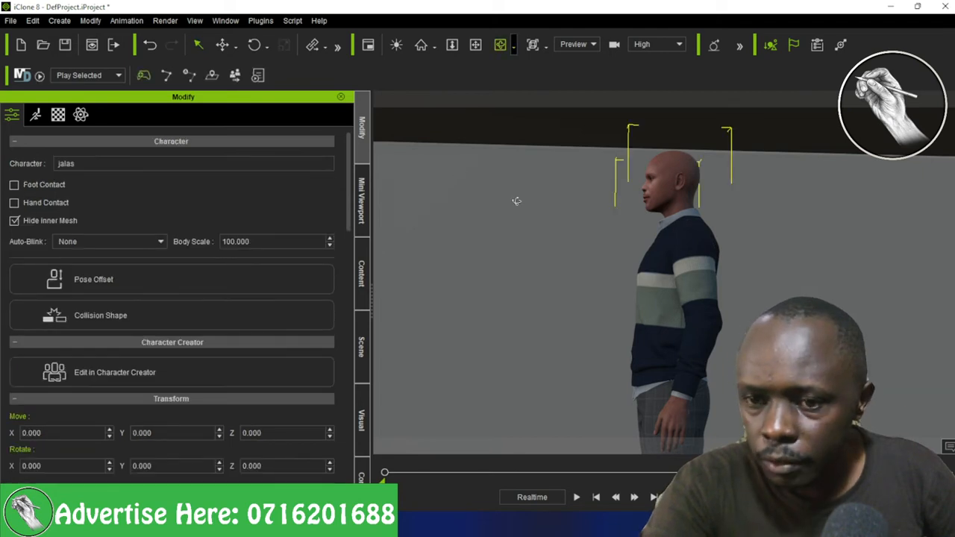
{"action": "left_click_drag", "start_coordinate": [516, 200], "coordinate": [634, 221]}
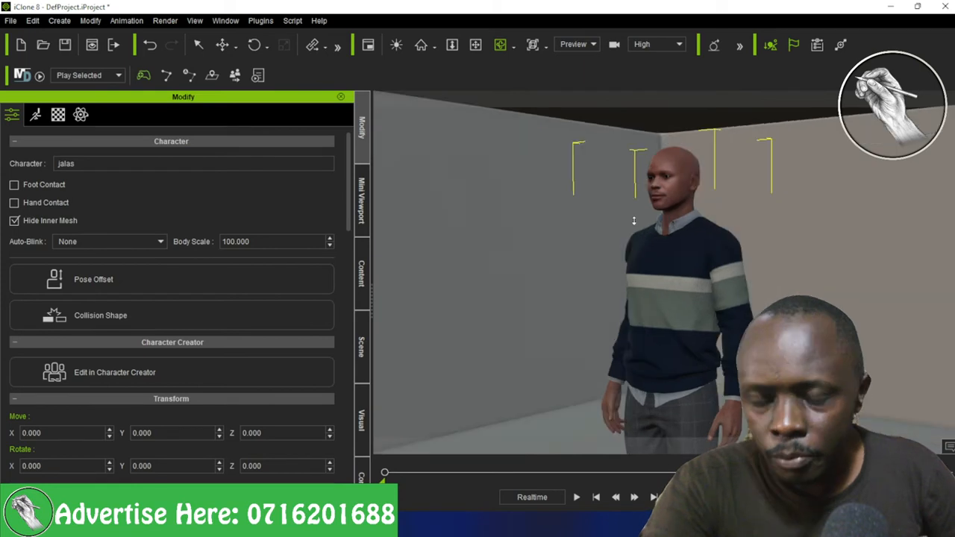
{"action": "scroll", "coordinate": [631, 221], "scroll_direction": "down", "scroll_amount": 1}
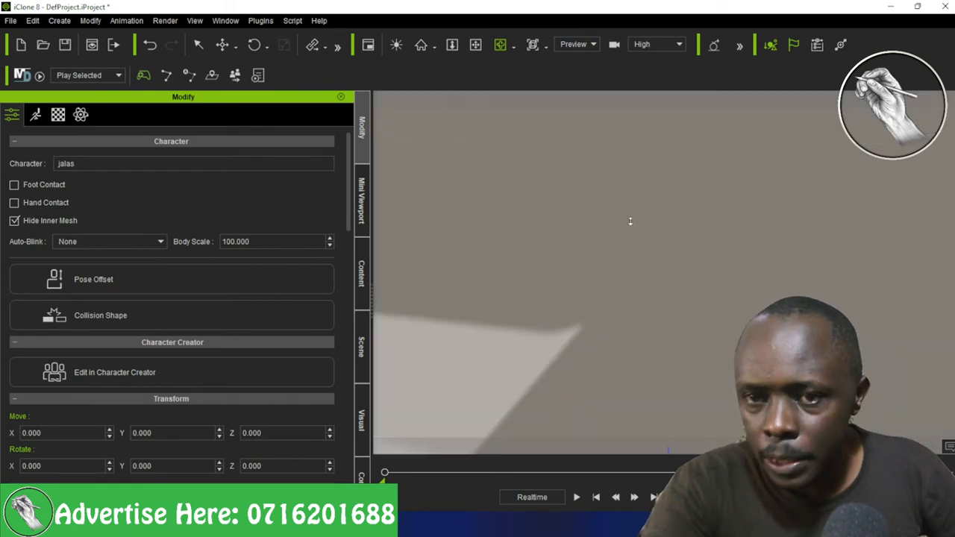
{"action": "scroll", "coordinate": [631, 221], "scroll_direction": "up", "scroll_amount": 1}
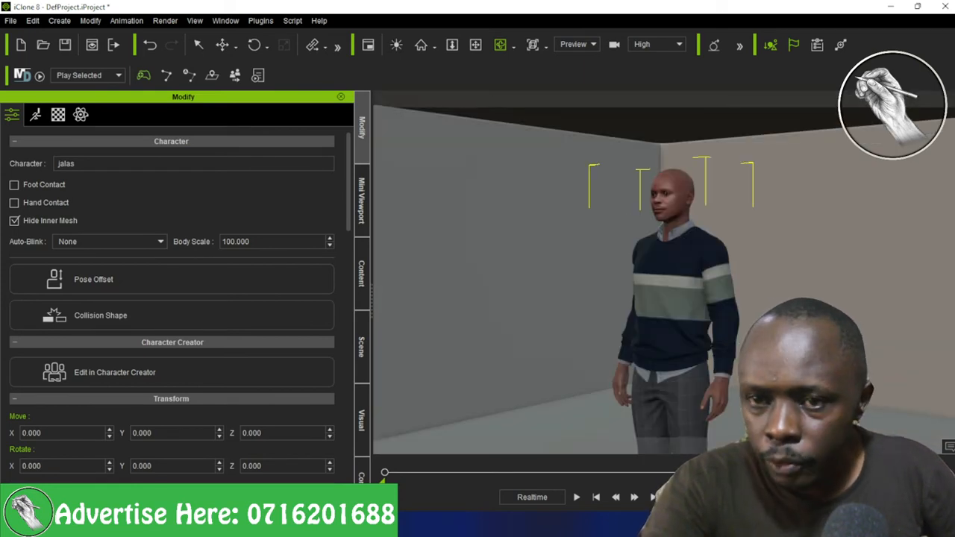
{"action": "scroll", "coordinate": [526, 185], "scroll_direction": "down", "scroll_amount": 1}
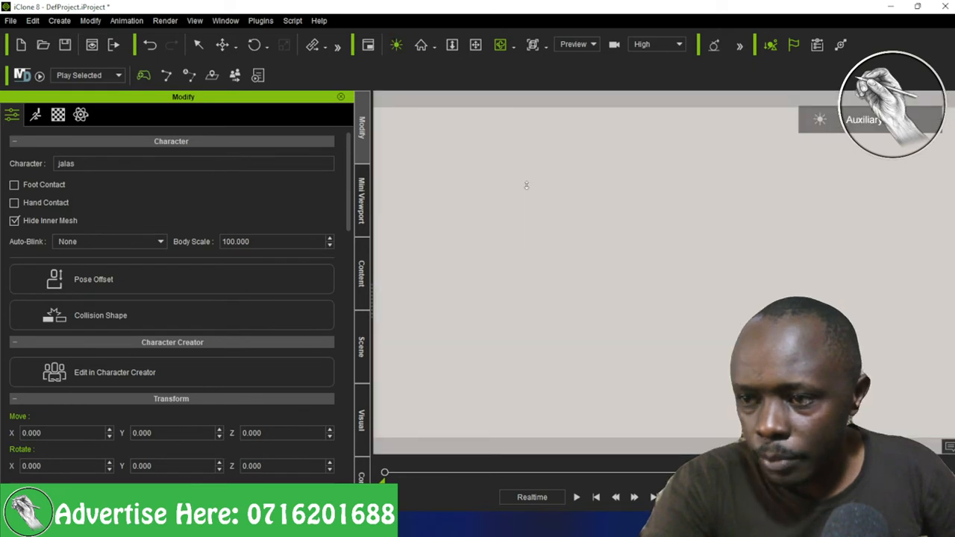
Delete the Sky and the Key light from the scene
{"action": "scroll", "coordinate": [526, 185], "scroll_direction": "up", "scroll_amount": 1}
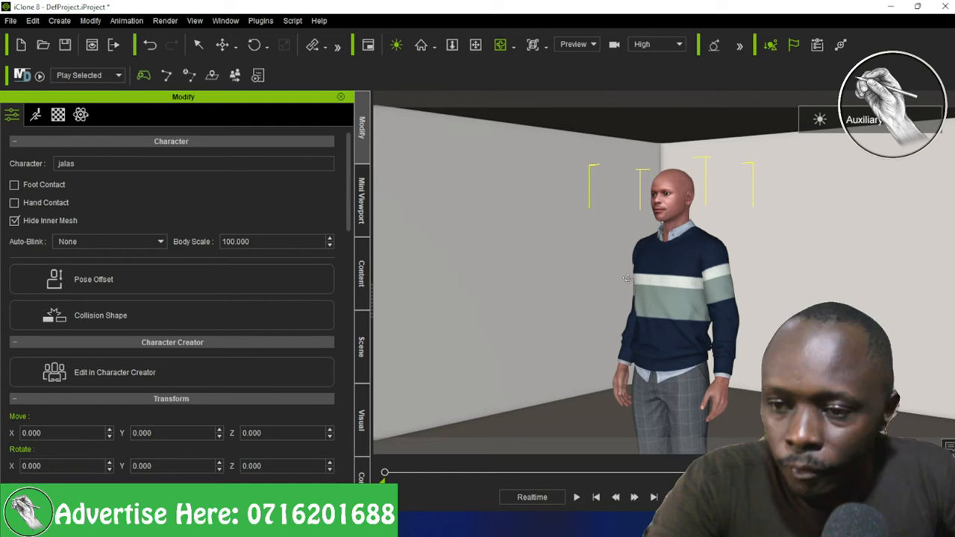
{"action": "left_click_drag", "start_coordinate": [553, 262], "coordinate": [626, 292]}
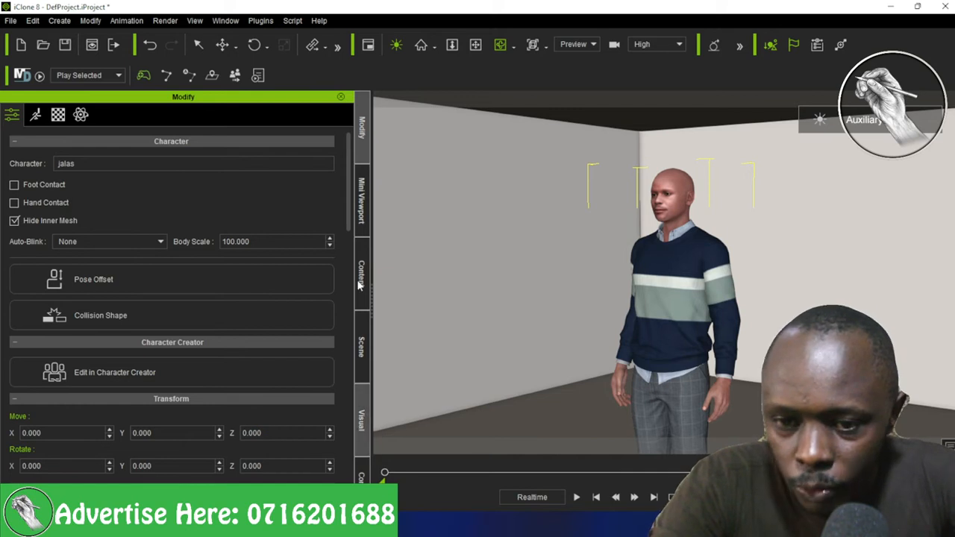
{"action": "left_click", "coordinate": [359, 344]}
{"action": "left_click", "coordinate": [365, 396]}
{"action": "left_click", "coordinate": [367, 358]}
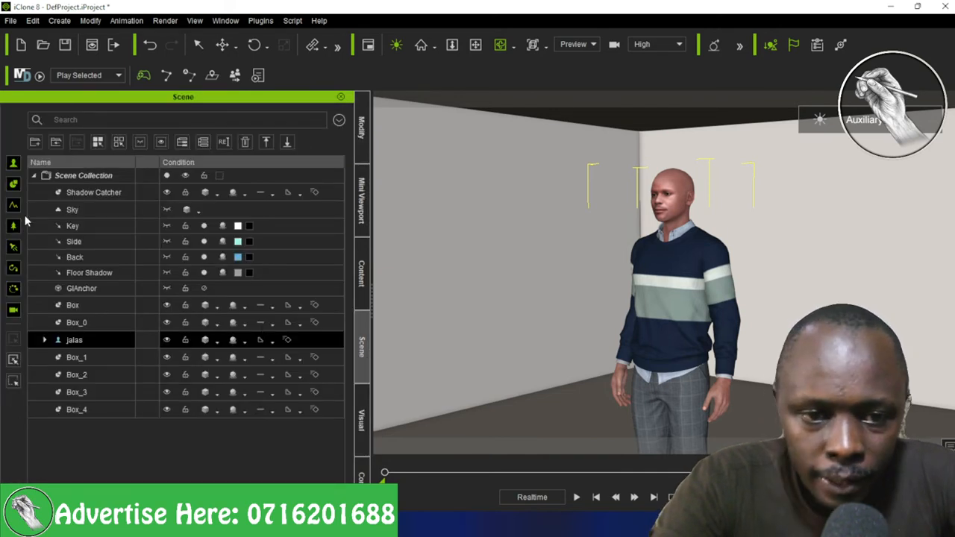
{"action": "left_click", "coordinate": [68, 211]}
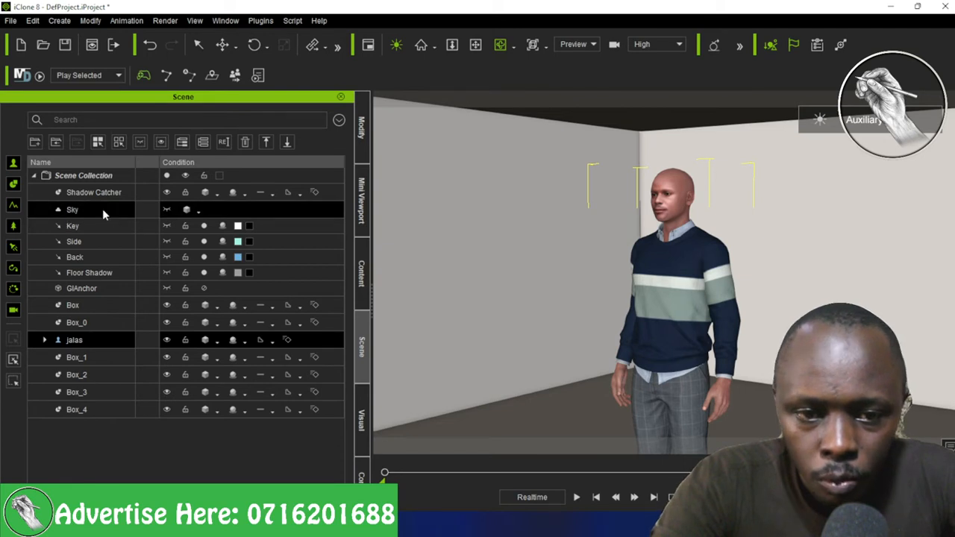
{"action": "double_click", "coordinate": [102, 209]}
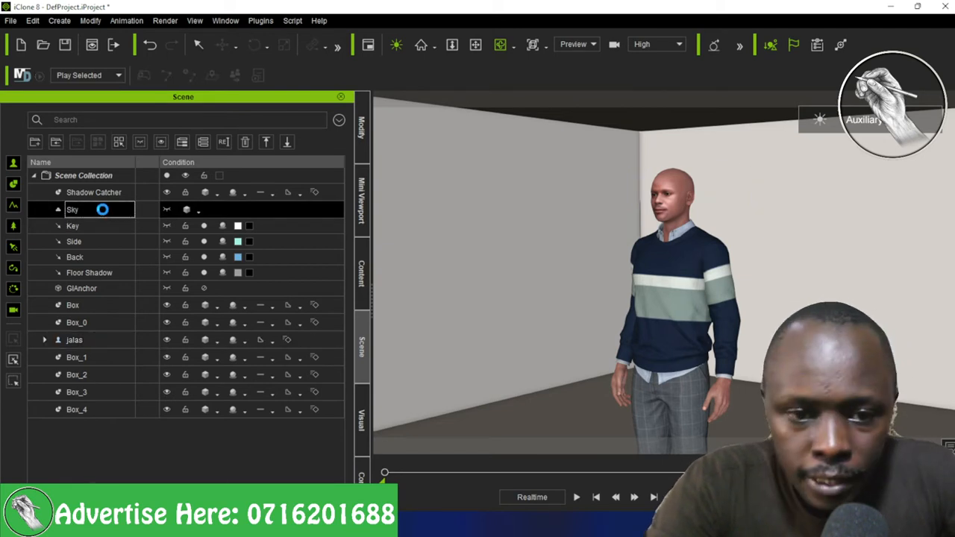
{"action": "left_click", "coordinate": [88, 212]}
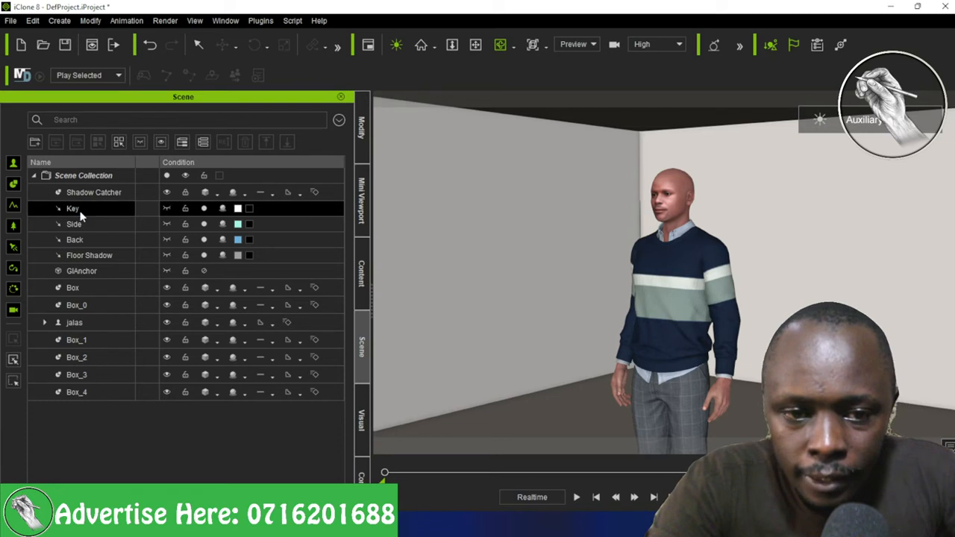
{"action": "key", "text": "Delete"}
Turn off the auxiliary light and delete the Side, Back and Floor Shadow lights from the scene
{"action": "left_click", "coordinate": [77, 213]}
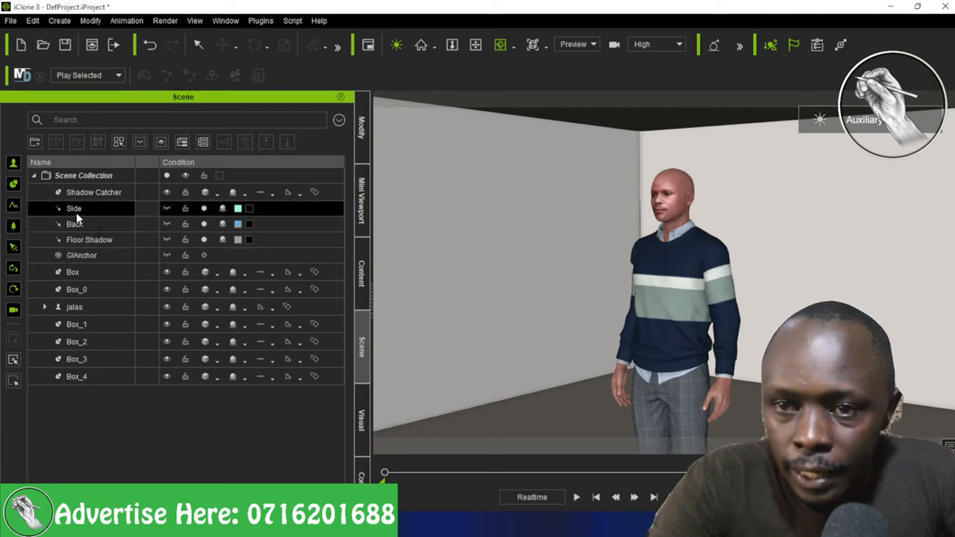
{"action": "left_click", "coordinate": [396, 45]}
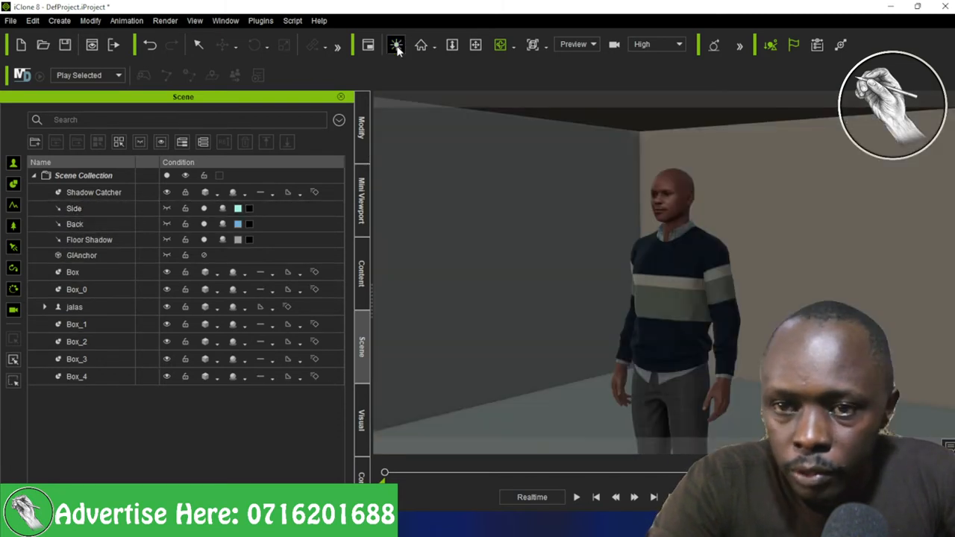
{"action": "left_click", "coordinate": [75, 224]}
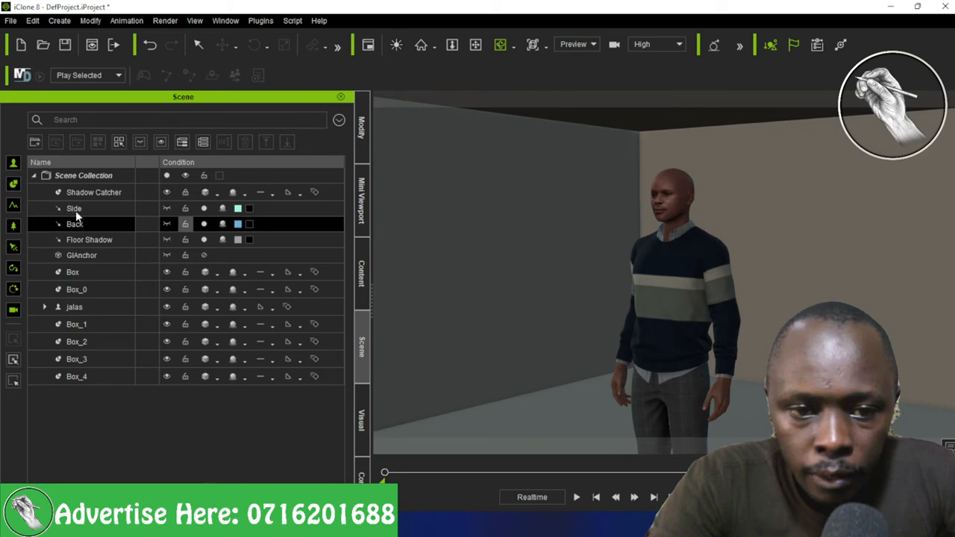
{"action": "left_click", "coordinate": [75, 210]}
{"action": "key", "text": "Delete"}
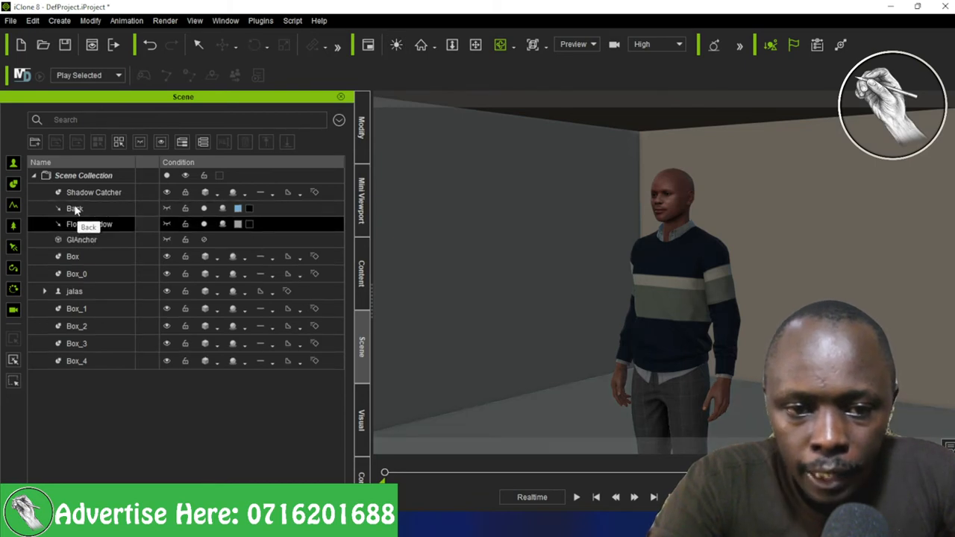
{"action": "left_click", "coordinate": [75, 209]}
{"action": "key", "text": "Delete"}
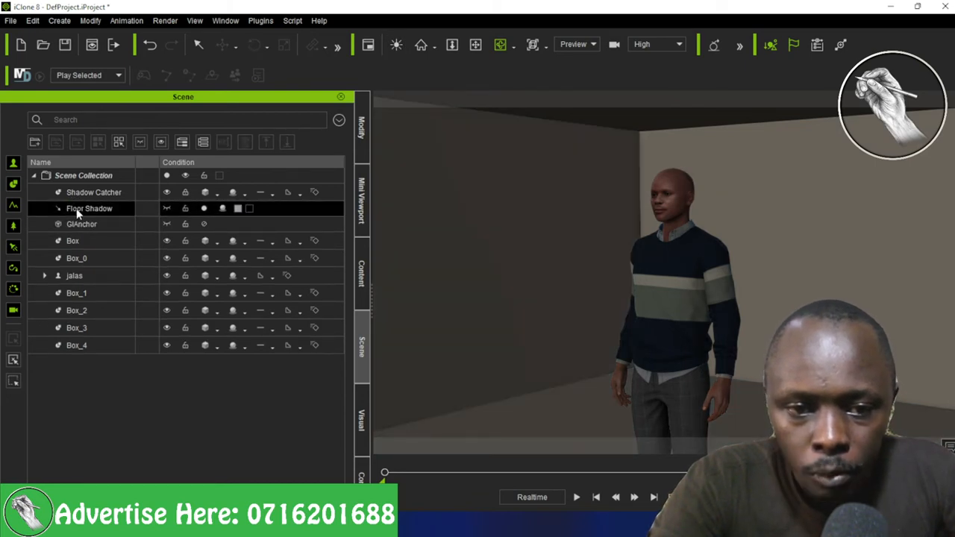
{"action": "key", "text": "Delete"}
Select the GIAnchor and inspect its Anchor and Linkage properties
{"action": "left_click", "coordinate": [77, 210]}
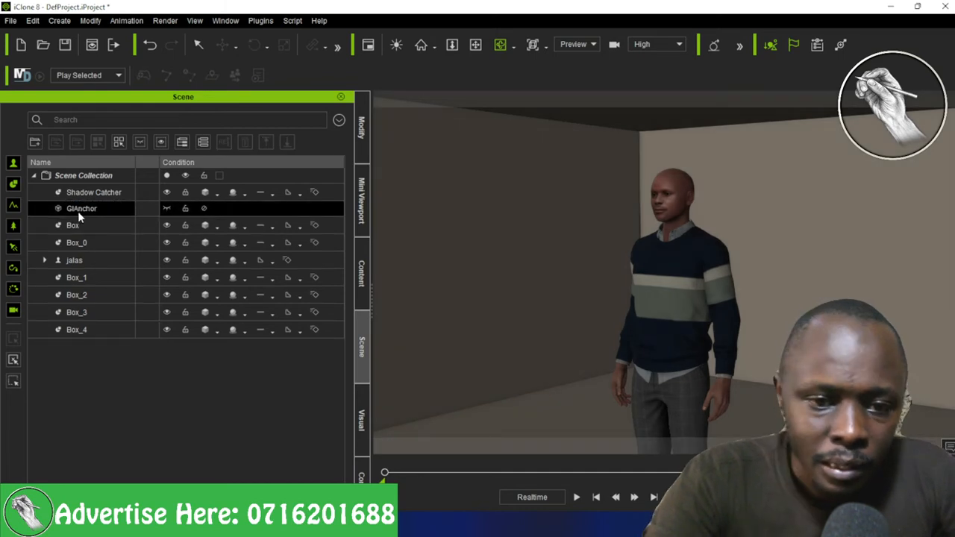
{"action": "left_click", "coordinate": [78, 211]}
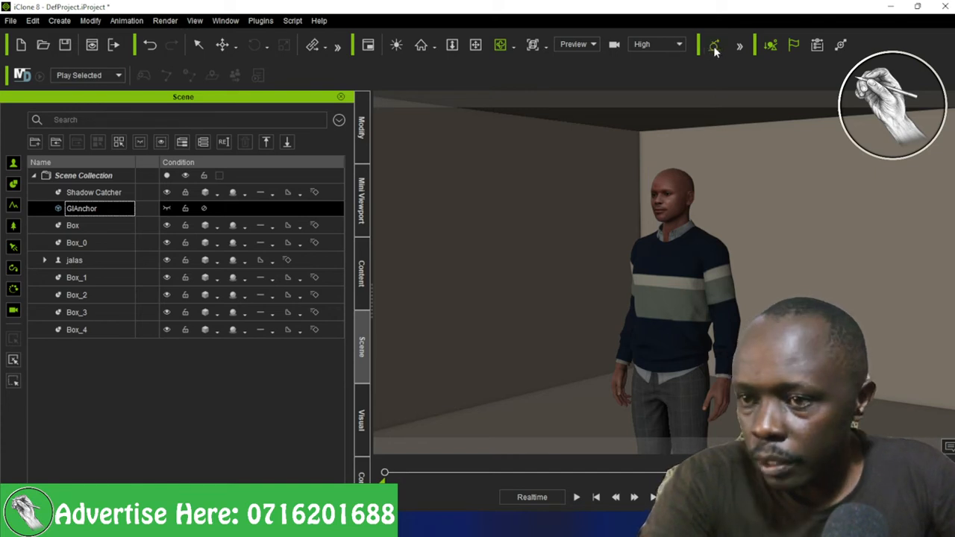
{"action": "scroll", "coordinate": [614, 169], "scroll_direction": "up", "scroll_amount": 2}
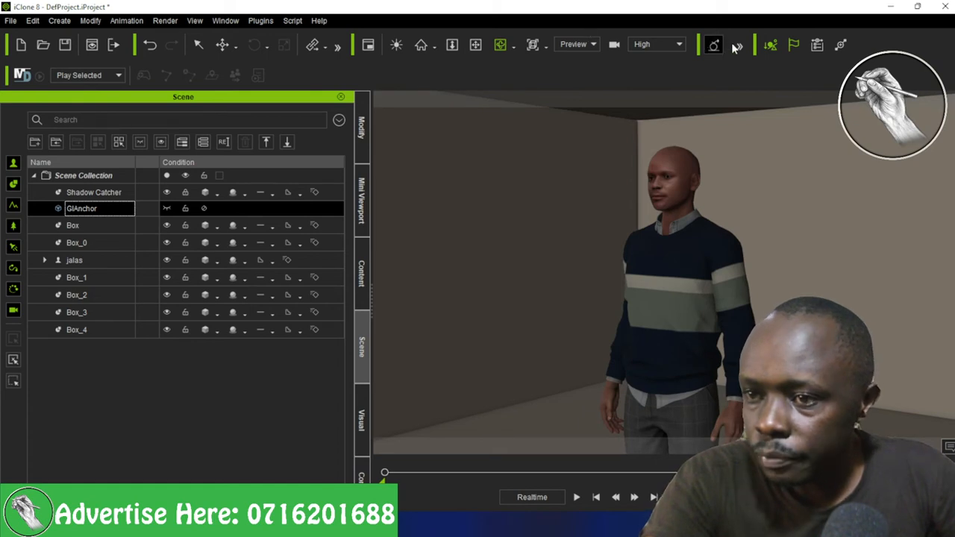
{"action": "left_click", "coordinate": [739, 46]}
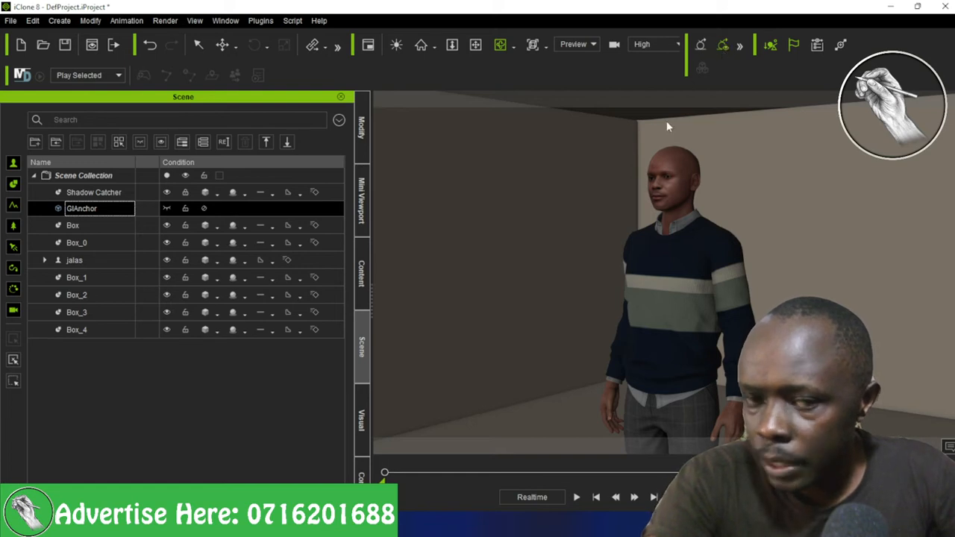
{"action": "left_click", "coordinate": [255, 277]}
{"action": "left_click", "coordinate": [124, 357]}
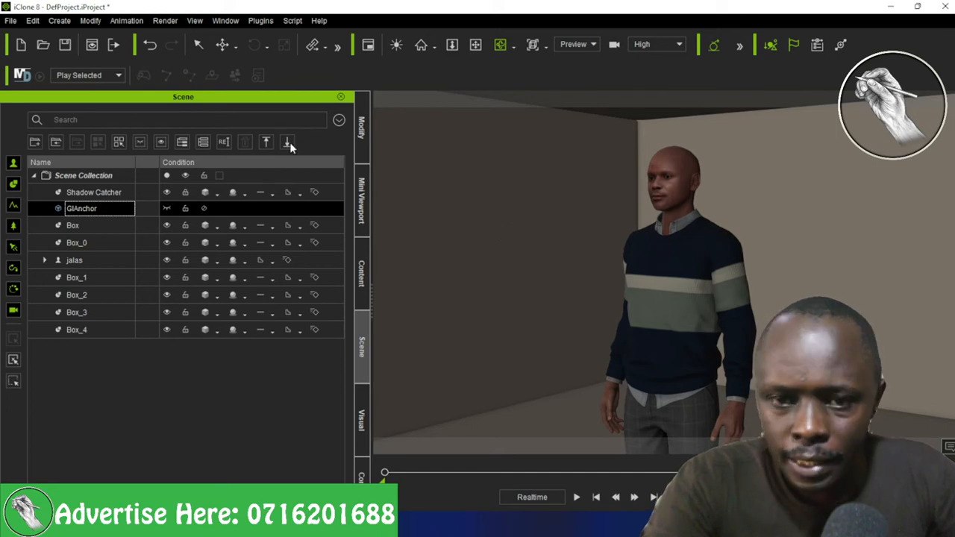
{"action": "left_click", "coordinate": [361, 141]}
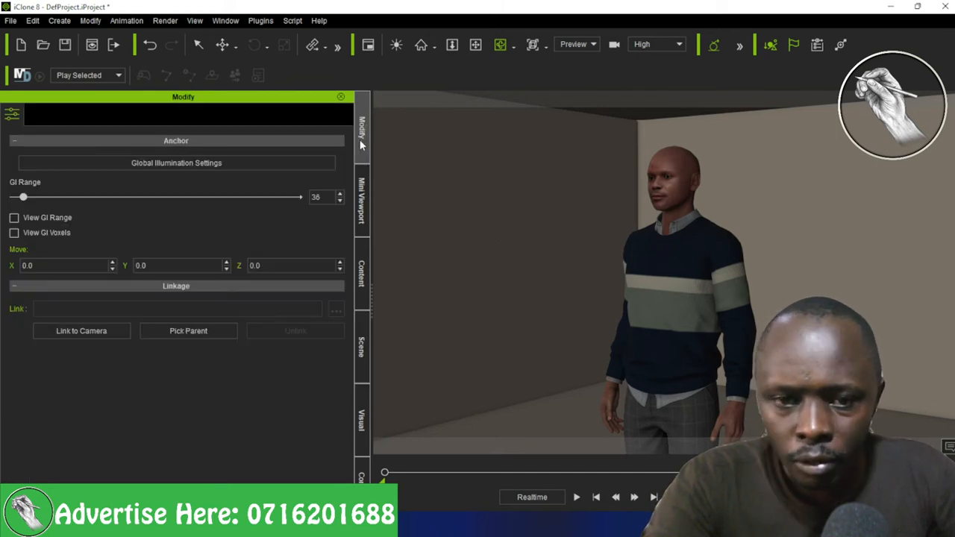
Show the Mini Viewport, view the character from the front, and create a spot light in the room
{"action": "left_click", "coordinate": [362, 202]}
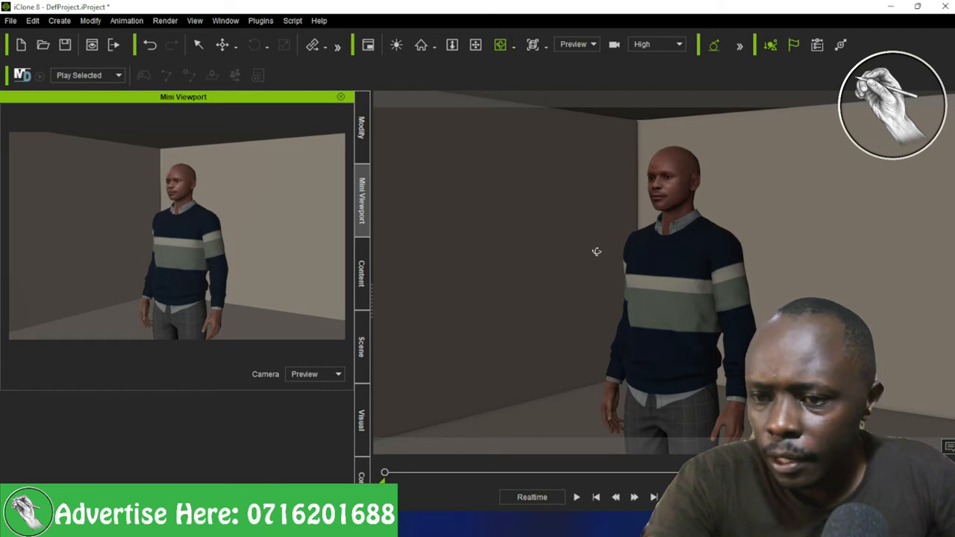
{"action": "left_click_drag", "start_coordinate": [597, 252], "coordinate": [646, 258]}
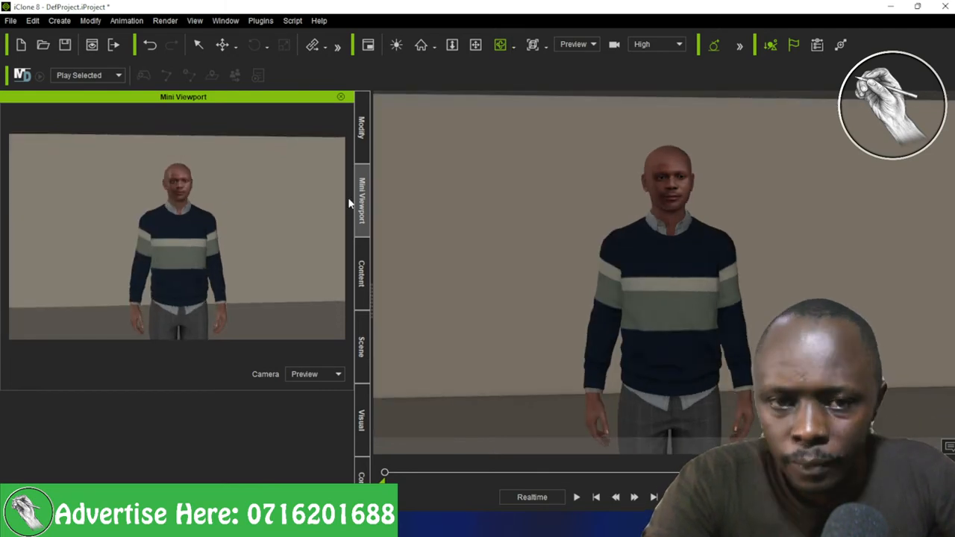
{"action": "left_click", "coordinate": [64, 22]}
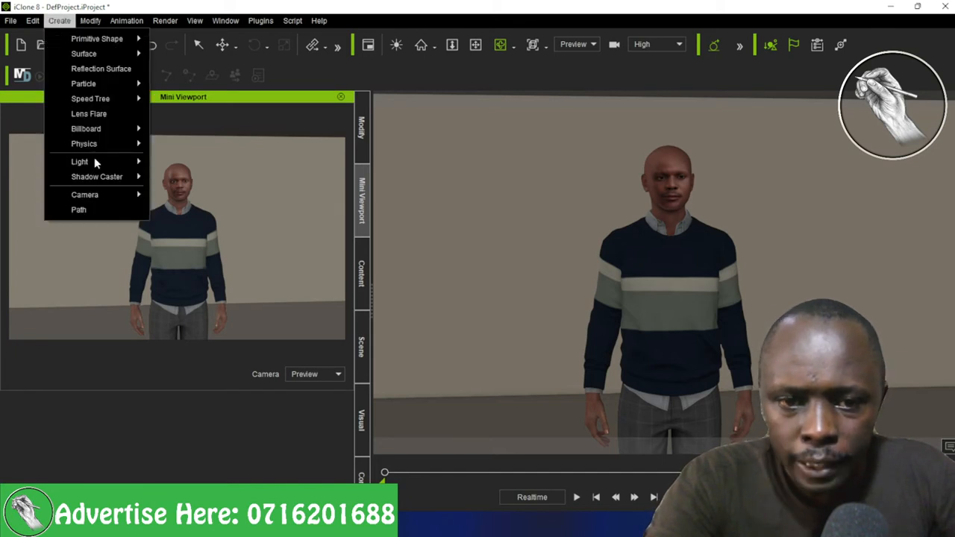
{"action": "mouse_move", "coordinate": [95, 161]}
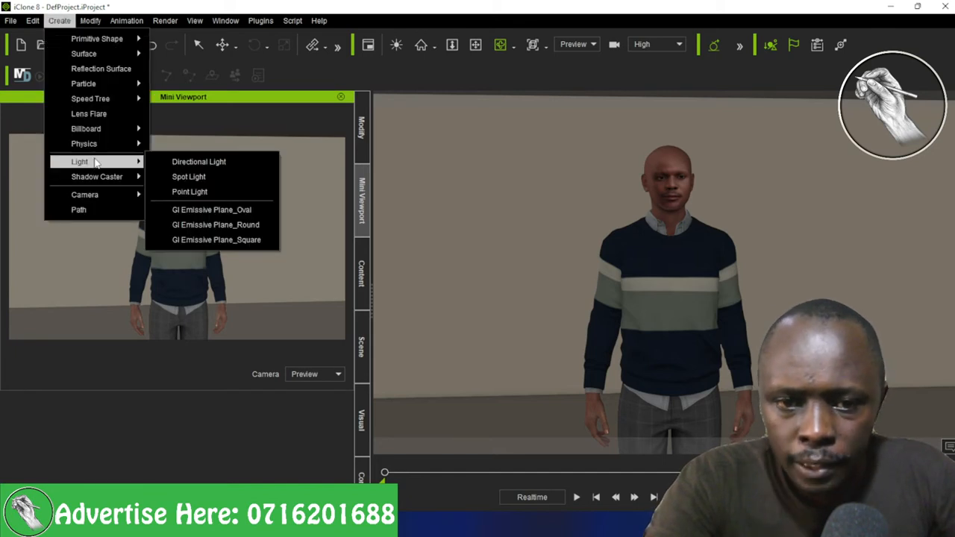
{"action": "left_click", "coordinate": [191, 177]}
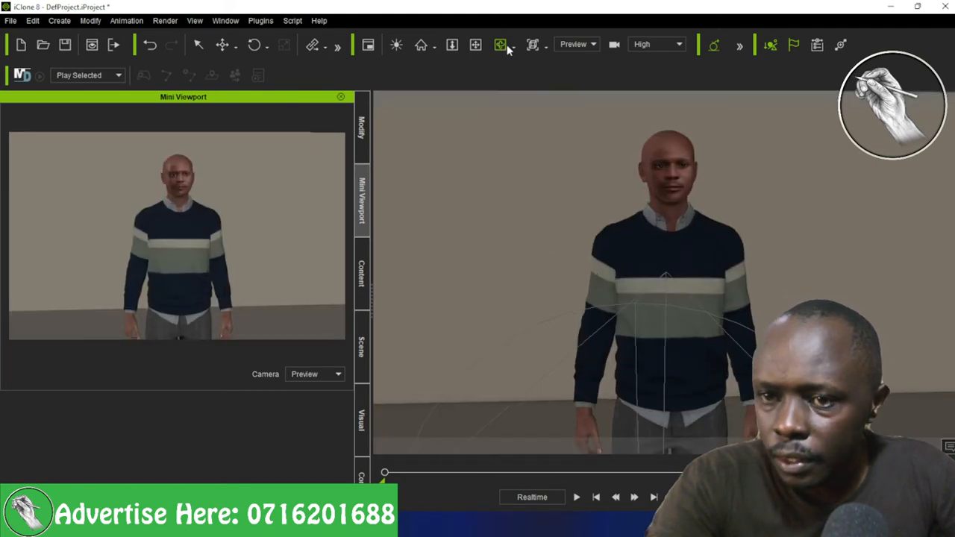
Reposition the spot light inside the room with Local Move so its beam falls on the back wall and floor
{"action": "left_click_drag", "start_coordinate": [435, 256], "coordinate": [545, 268]}
{"action": "left_click", "coordinate": [236, 47]}
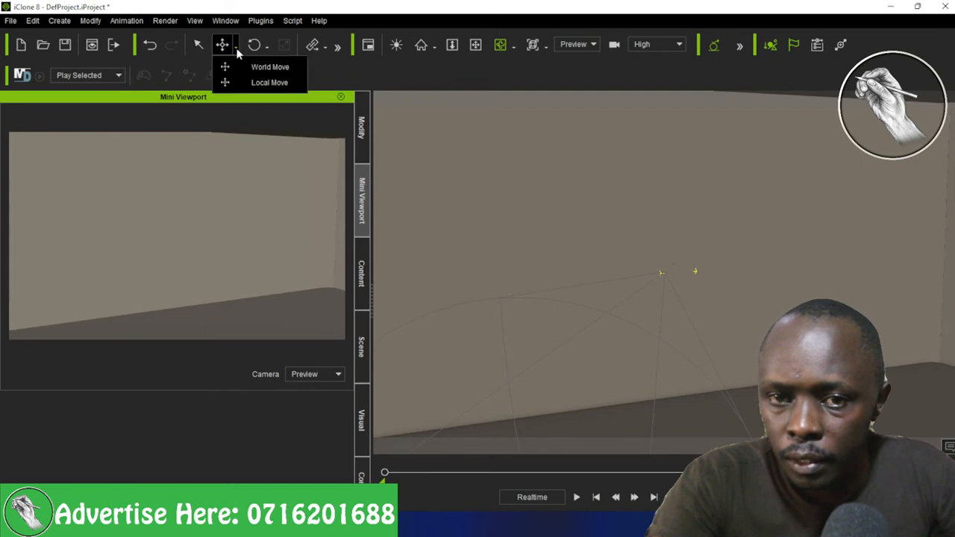
{"action": "left_click", "coordinate": [245, 82]}
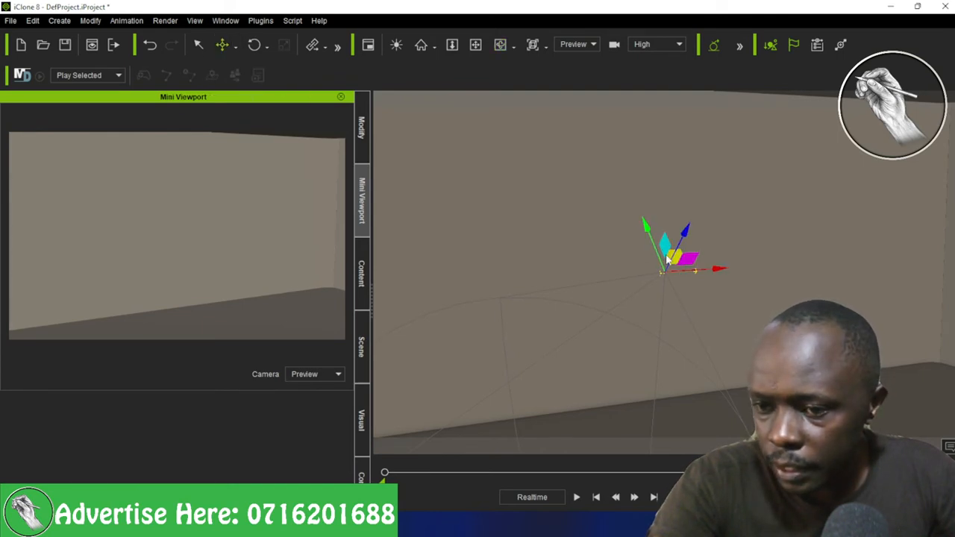
{"action": "left_click_drag", "start_coordinate": [661, 251], "coordinate": [685, 316]}
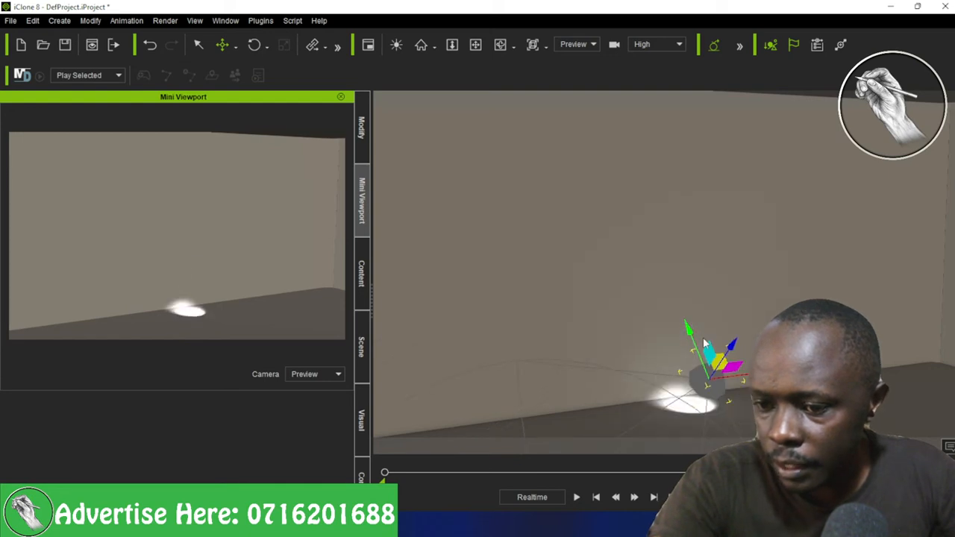
{"action": "left_click_drag", "start_coordinate": [729, 347], "coordinate": [805, 212]}
Examine the spot light's effect on the wall and floor, and review its multiplier, shadow, intensity and beam settings
{"action": "scroll", "coordinate": [723, 253], "scroll_direction": "up", "scroll_amount": 2}
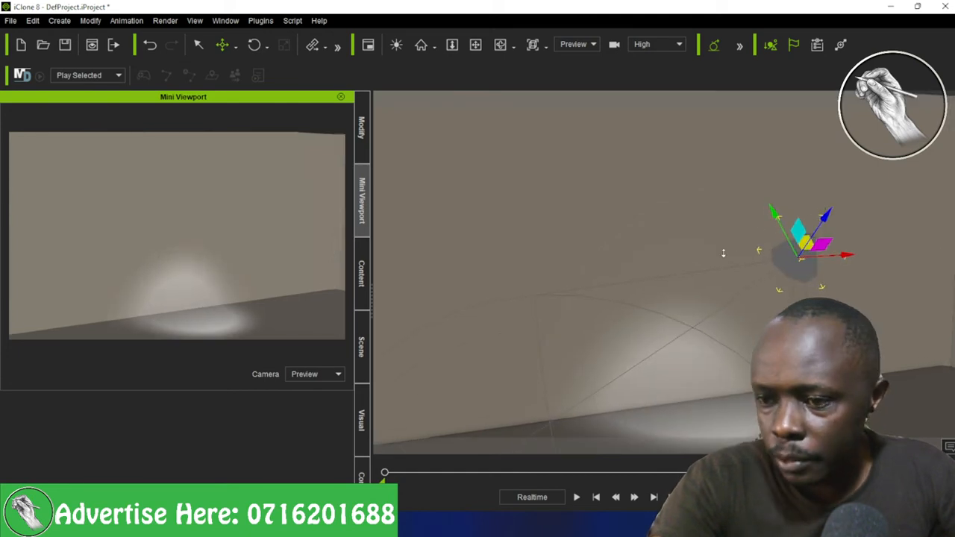
{"action": "scroll", "coordinate": [722, 253], "scroll_direction": "up", "scroll_amount": 2}
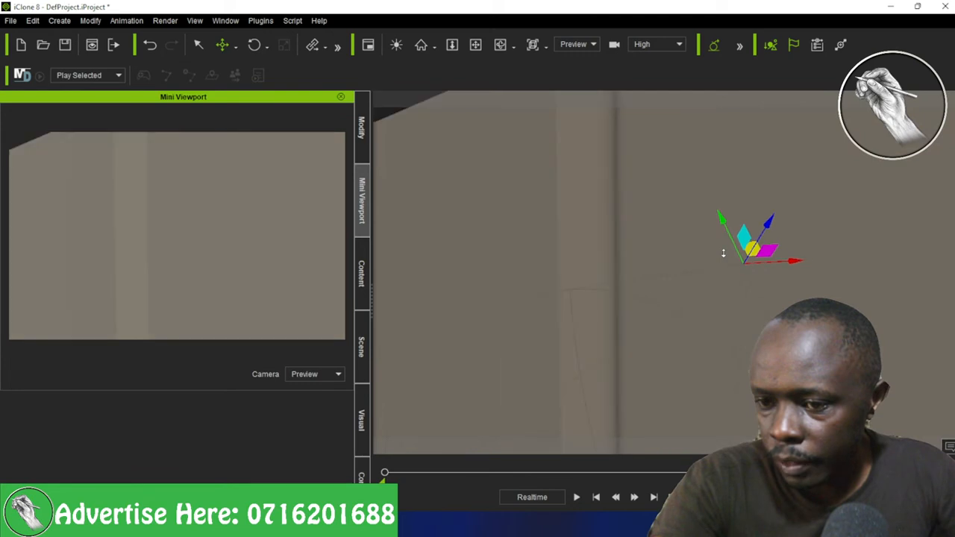
{"action": "scroll", "coordinate": [723, 253], "scroll_direction": "up", "scroll_amount": 1}
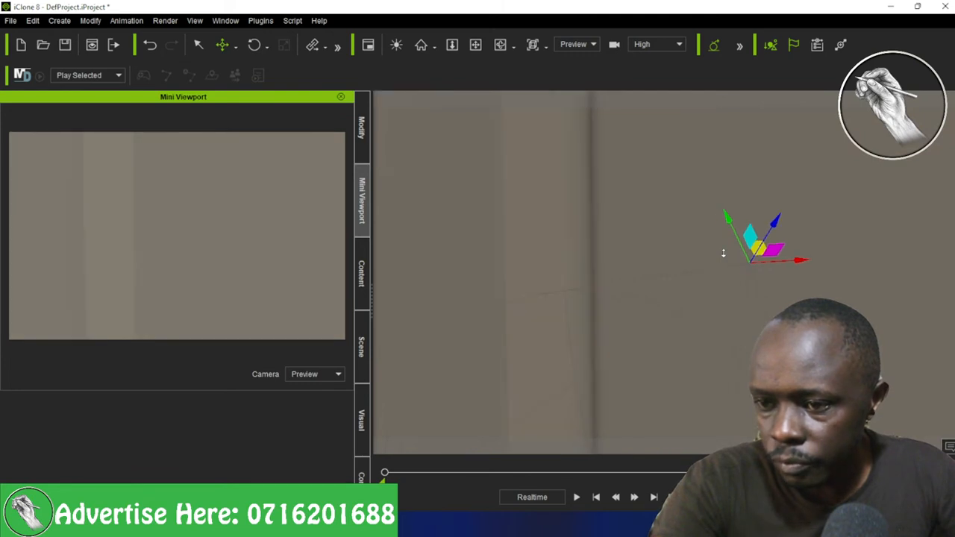
{"action": "scroll", "coordinate": [723, 253], "scroll_direction": "down", "scroll_amount": 4}
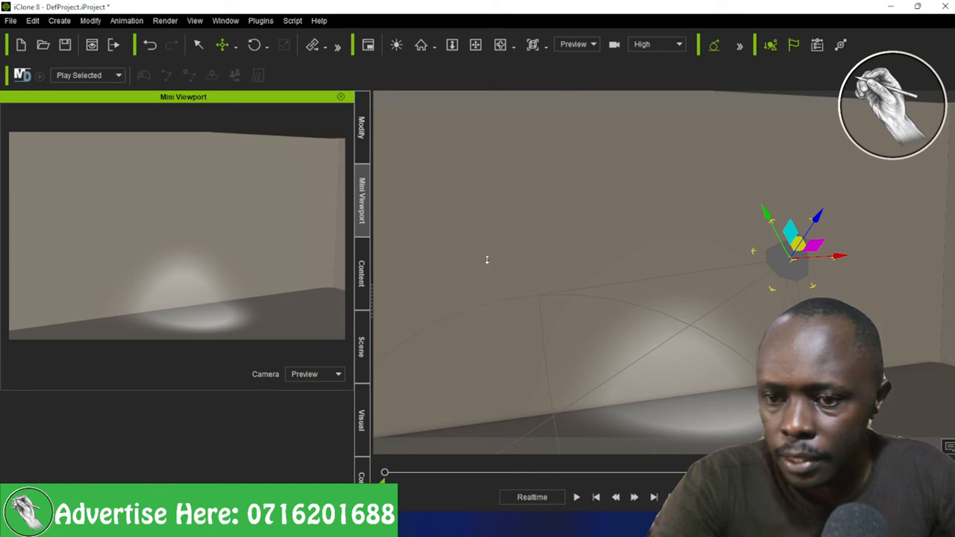
{"action": "scroll", "coordinate": [487, 258], "scroll_direction": "up", "scroll_amount": 4}
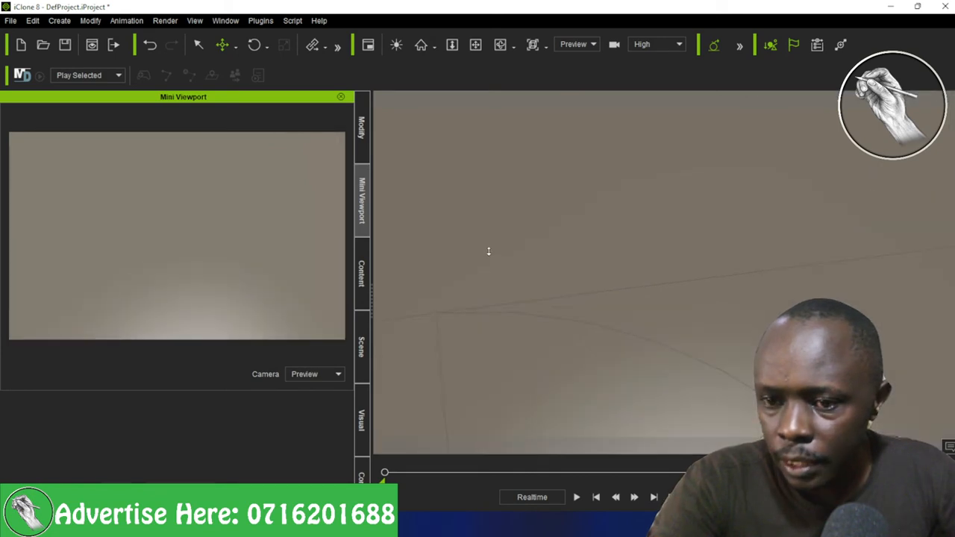
{"action": "scroll", "coordinate": [497, 230], "scroll_direction": "up", "scroll_amount": 2}
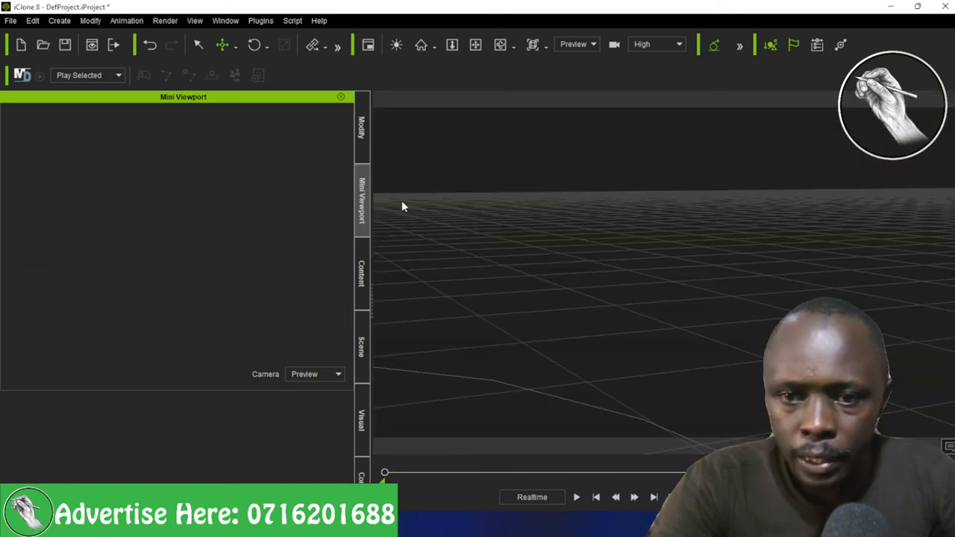
{"action": "left_click", "coordinate": [361, 129]}
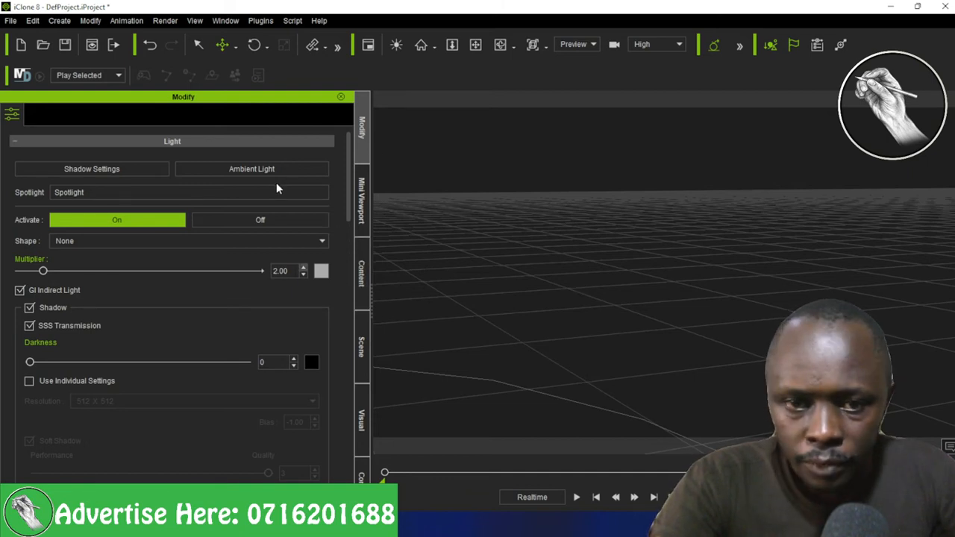
{"action": "scroll", "coordinate": [276, 182], "scroll_direction": "down", "scroll_amount": 5}
{"action": "scroll", "coordinate": [276, 182], "scroll_direction": "up", "scroll_amount": 5}
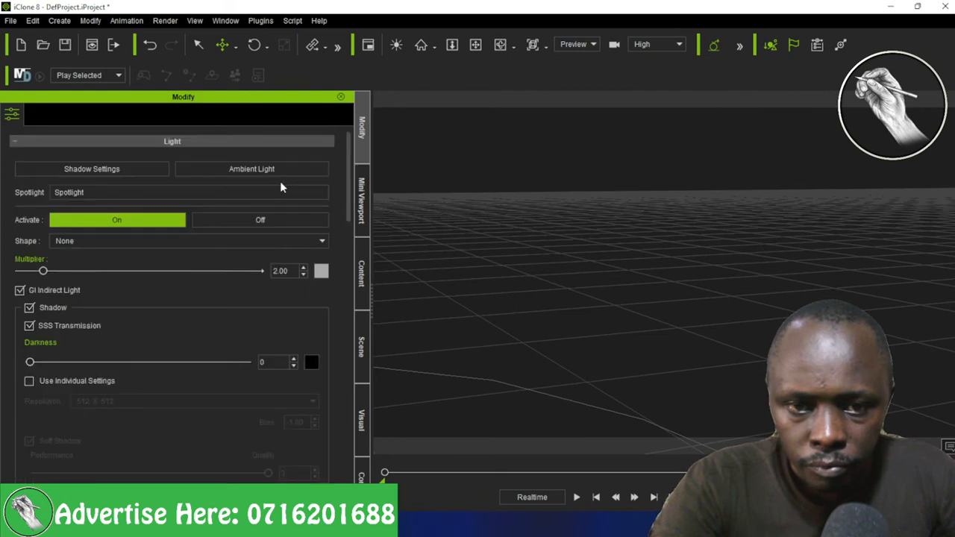
{"action": "scroll", "coordinate": [290, 172], "scroll_direction": "down", "scroll_amount": 5}
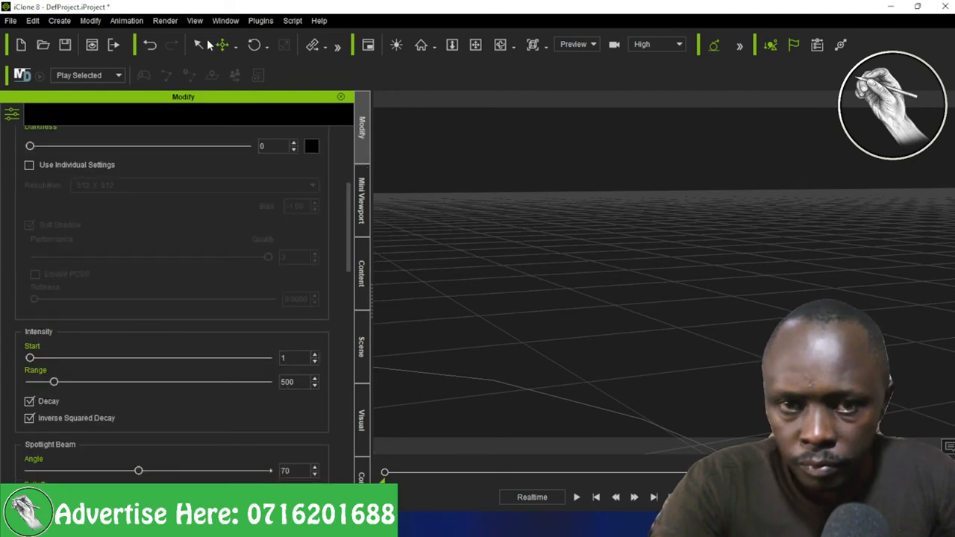
{"action": "left_click", "coordinate": [522, 207]}
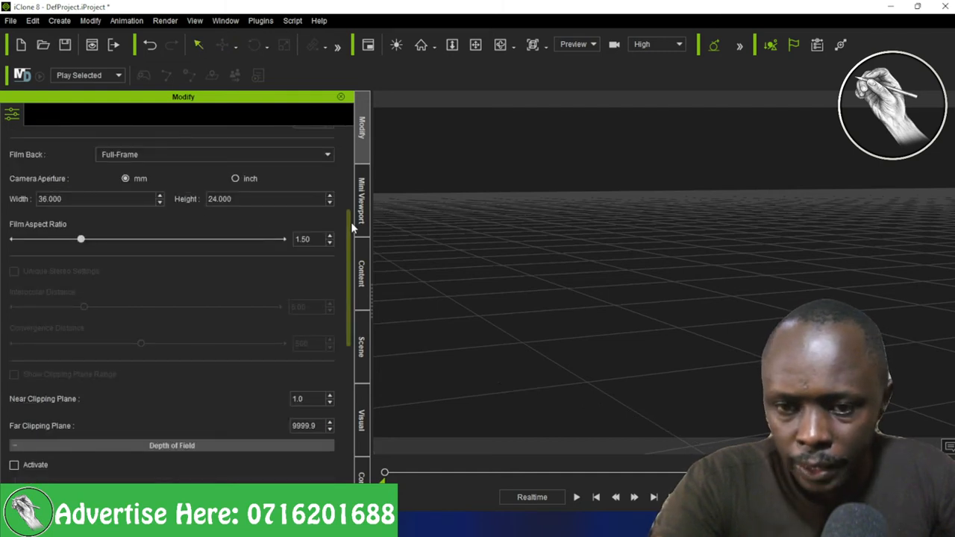
Try the 20 mm focal length preset on the preview camera and check how it frames the room
{"action": "scroll", "coordinate": [354, 190], "scroll_direction": "up", "scroll_amount": 5}
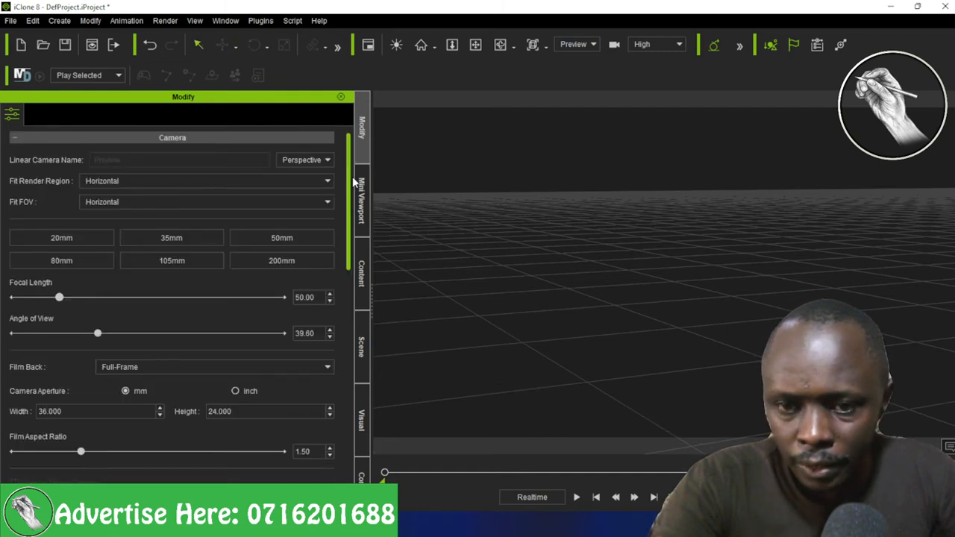
{"action": "left_click", "coordinate": [273, 242]}
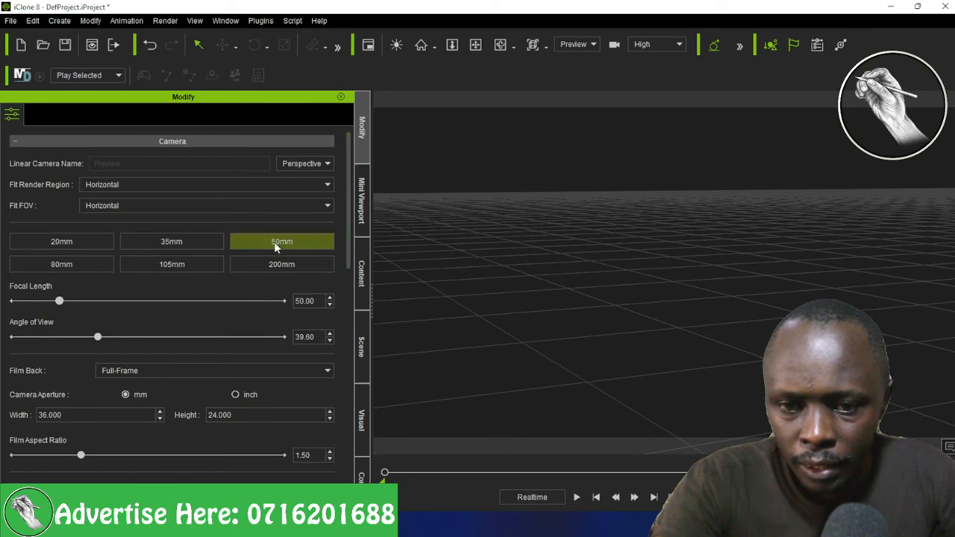
{"action": "left_click", "coordinate": [63, 244]}
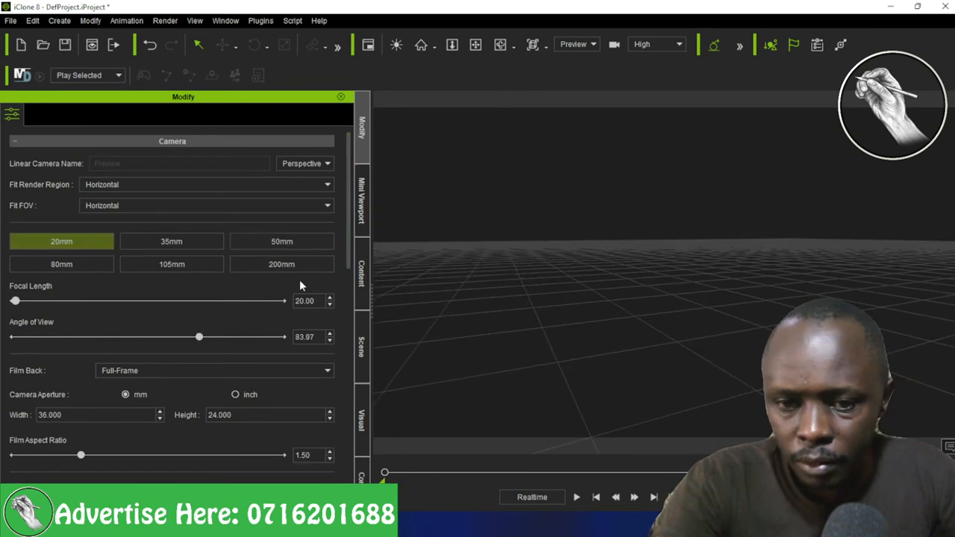
{"action": "left_click", "coordinate": [279, 264]}
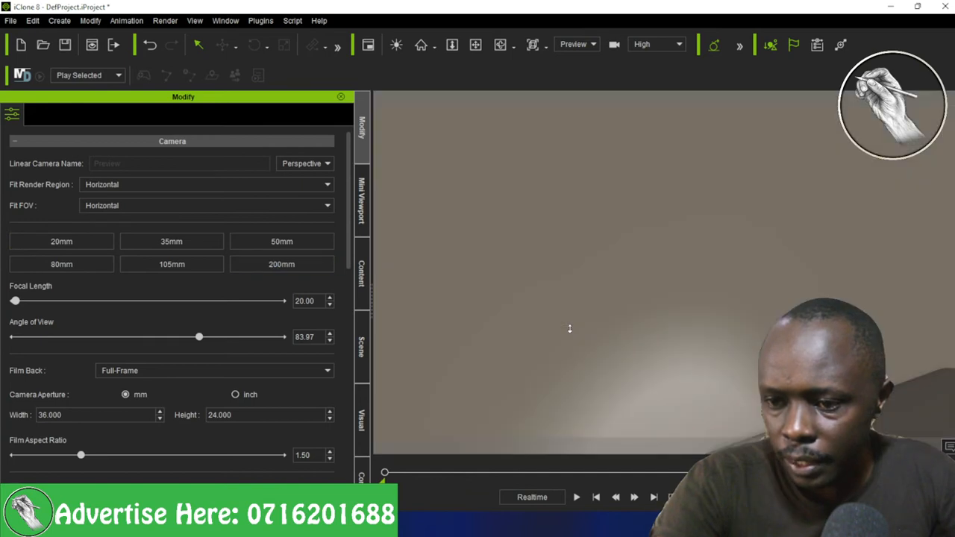
{"action": "scroll", "coordinate": [570, 329], "scroll_direction": "down", "scroll_amount": 5}
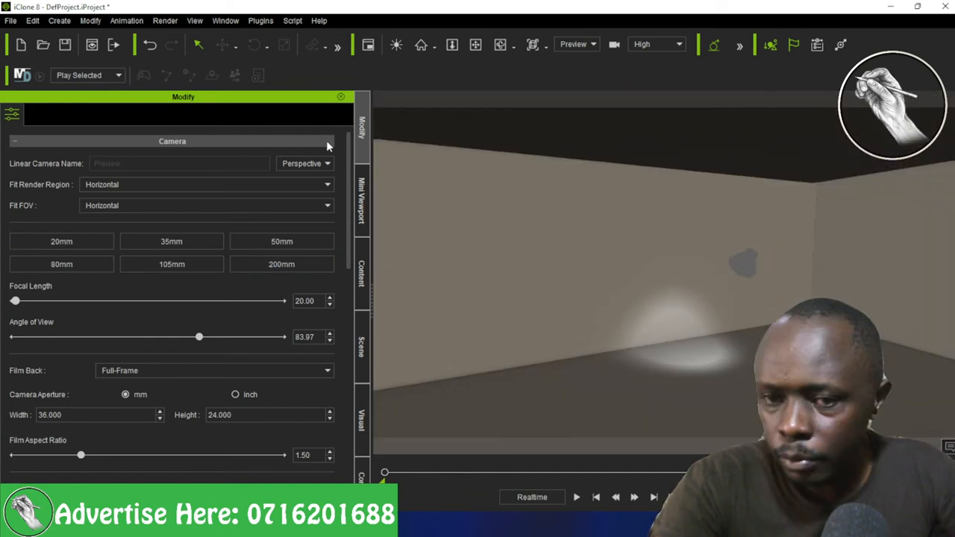
{"action": "scroll", "coordinate": [559, 242], "scroll_direction": "up", "scroll_amount": 5}
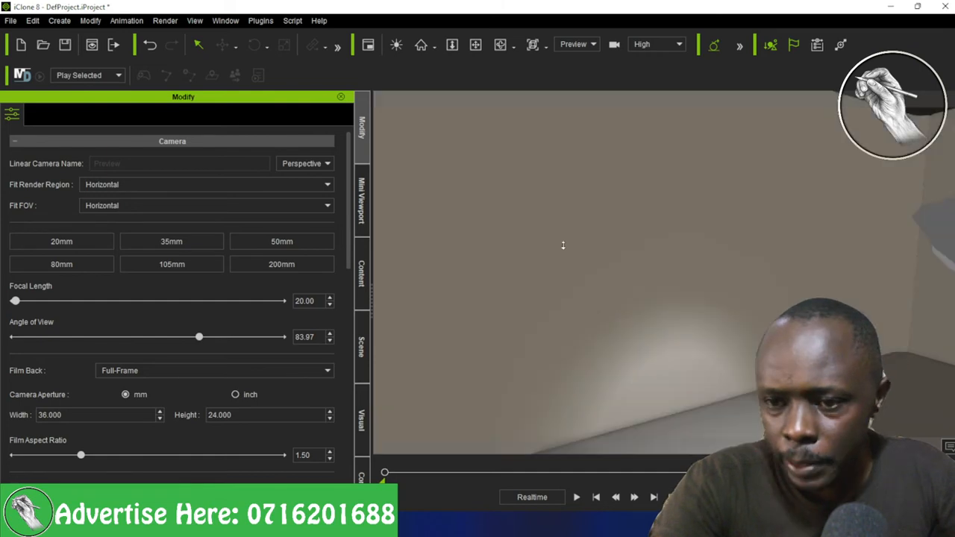
{"action": "scroll", "coordinate": [563, 245], "scroll_direction": "up", "scroll_amount": 6}
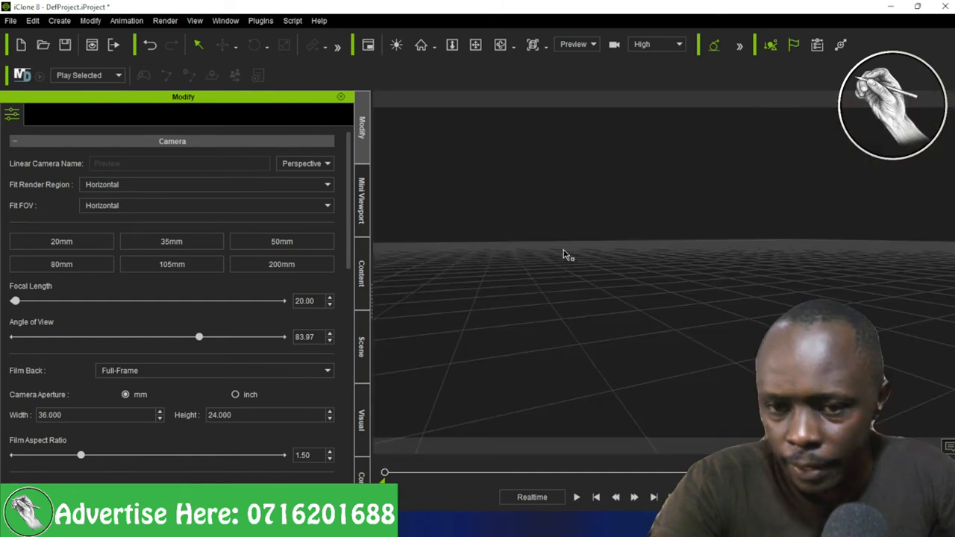
Set the preview camera's focal length to 35 mm and frame the room interior with the lit wall
{"action": "left_click", "coordinate": [172, 241]}
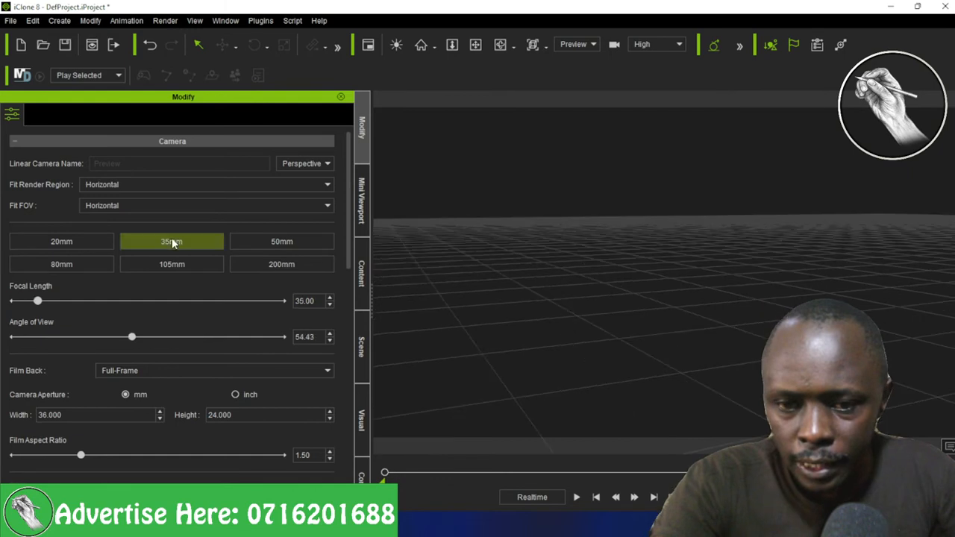
{"action": "scroll", "coordinate": [552, 321], "scroll_direction": "down", "scroll_amount": 4}
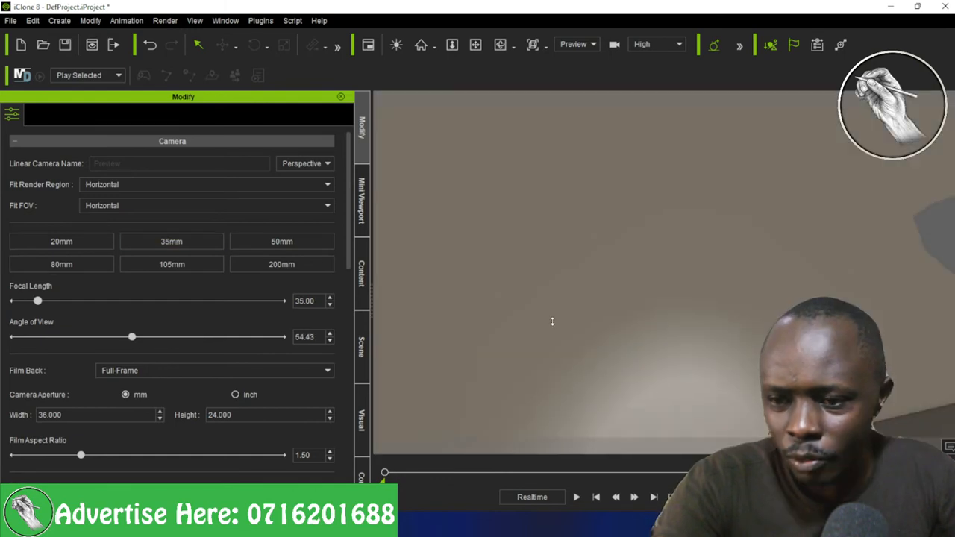
{"action": "scroll", "coordinate": [553, 321], "scroll_direction": "down", "scroll_amount": 2}
{"action": "scroll", "coordinate": [550, 324], "scroll_direction": "down", "scroll_amount": 2}
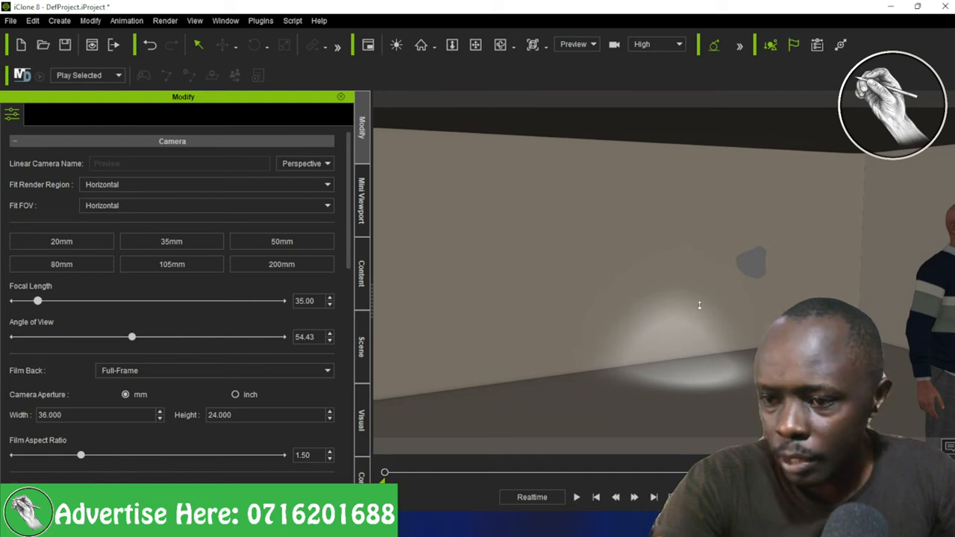
{"action": "scroll", "coordinate": [699, 305], "scroll_direction": "down", "scroll_amount": 1}
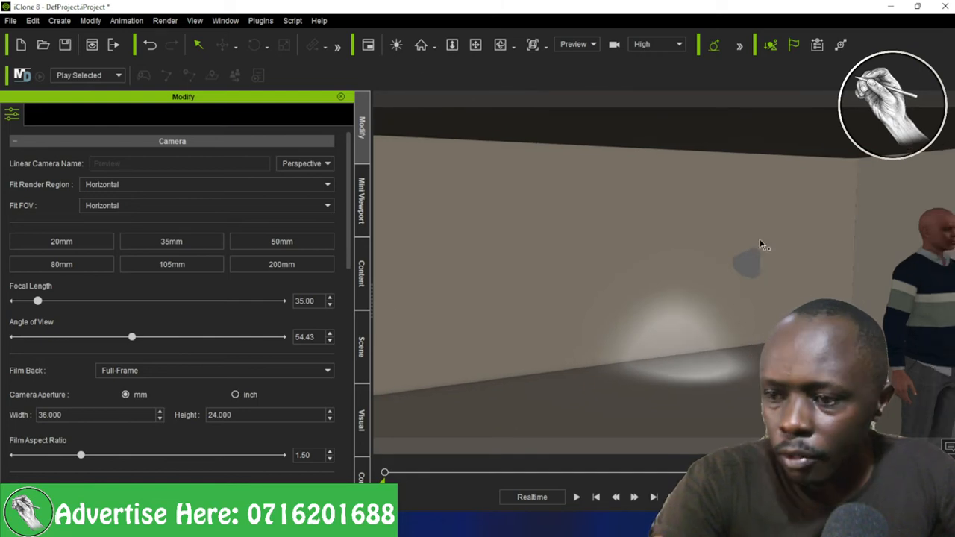
{"action": "left_click", "coordinate": [57, 242]}
{"action": "left_click", "coordinate": [174, 239]}
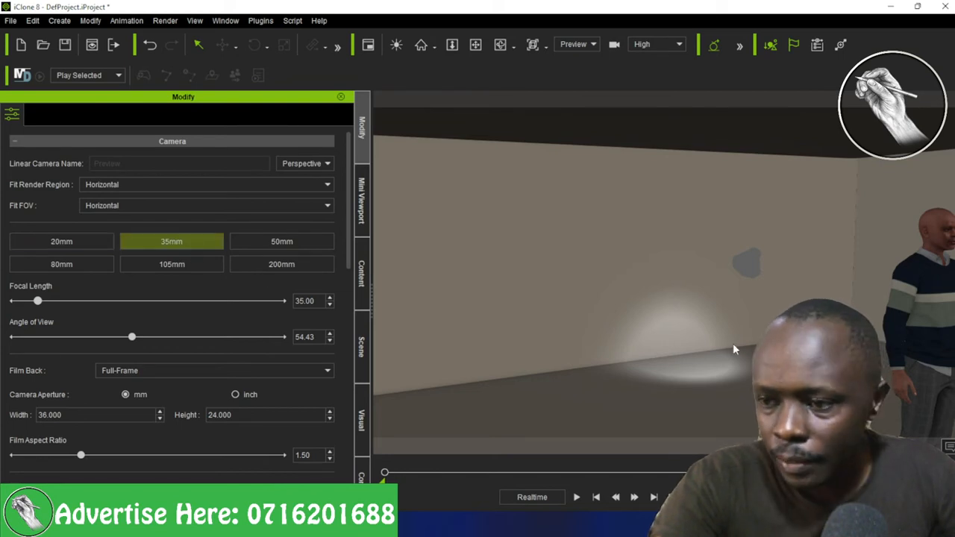
Select the character and frame him together with the spot-lit area and the room corner
{"action": "left_click", "coordinate": [500, 46]}
{"action": "left_click_drag", "start_coordinate": [632, 318], "coordinate": [543, 300]}
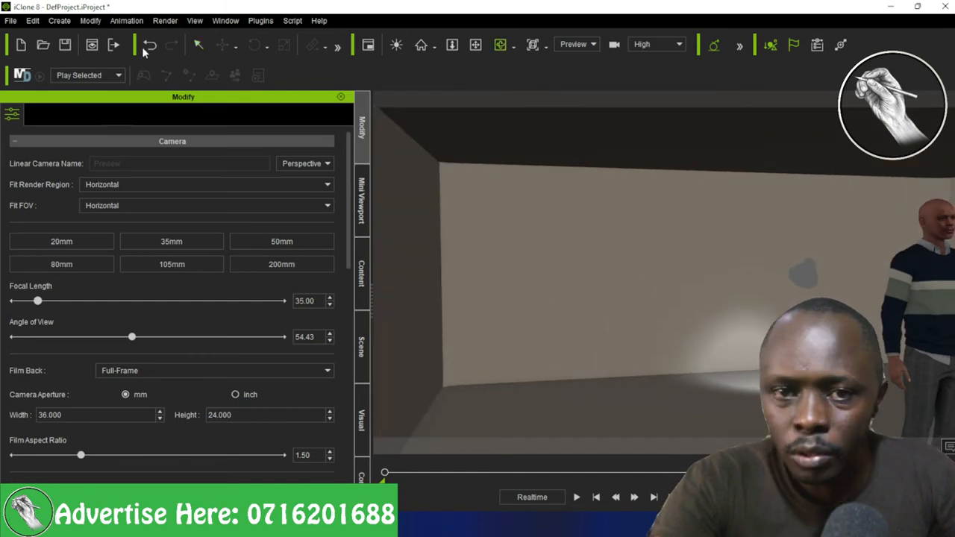
{"action": "left_click", "coordinate": [911, 323]}
{"action": "scroll", "coordinate": [911, 323], "scroll_direction": "up", "scroll_amount": 5}
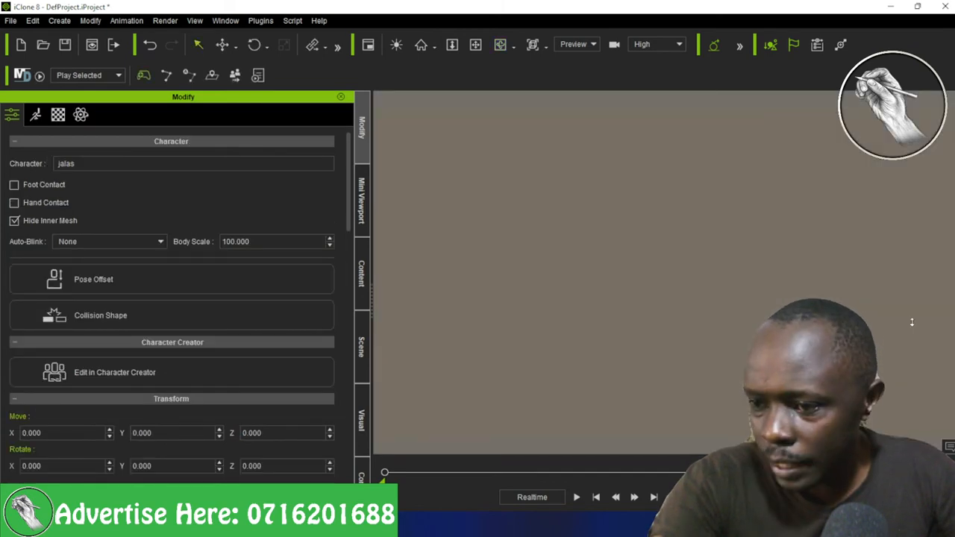
{"action": "scroll", "coordinate": [911, 322], "scroll_direction": "down", "scroll_amount": 5}
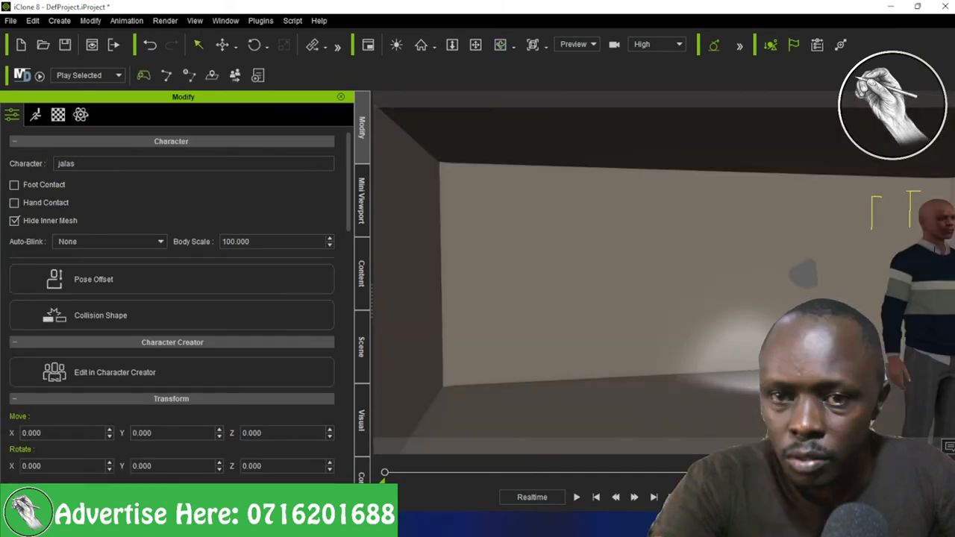
{"action": "left_click", "coordinate": [222, 45]}
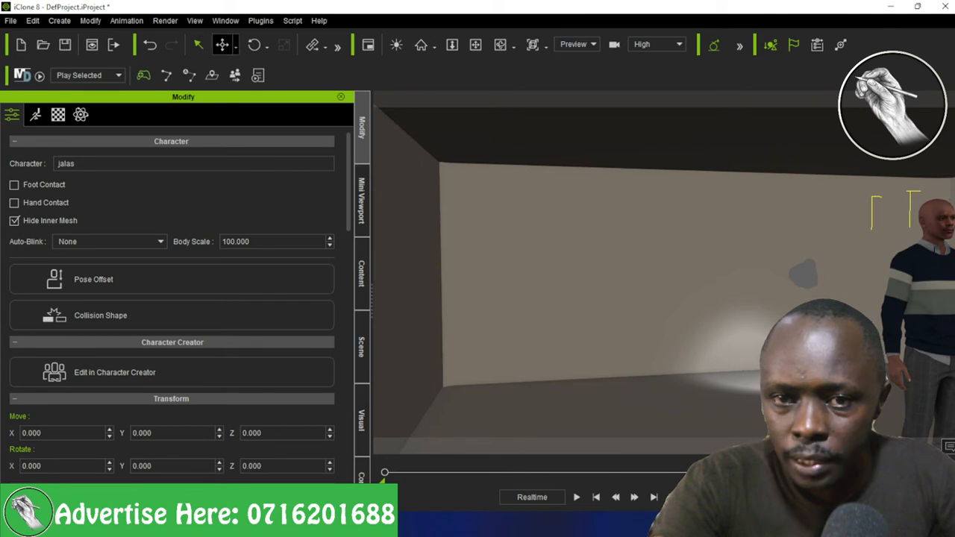
{"action": "left_click", "coordinate": [236, 47]}
{"action": "left_click", "coordinate": [243, 80]}
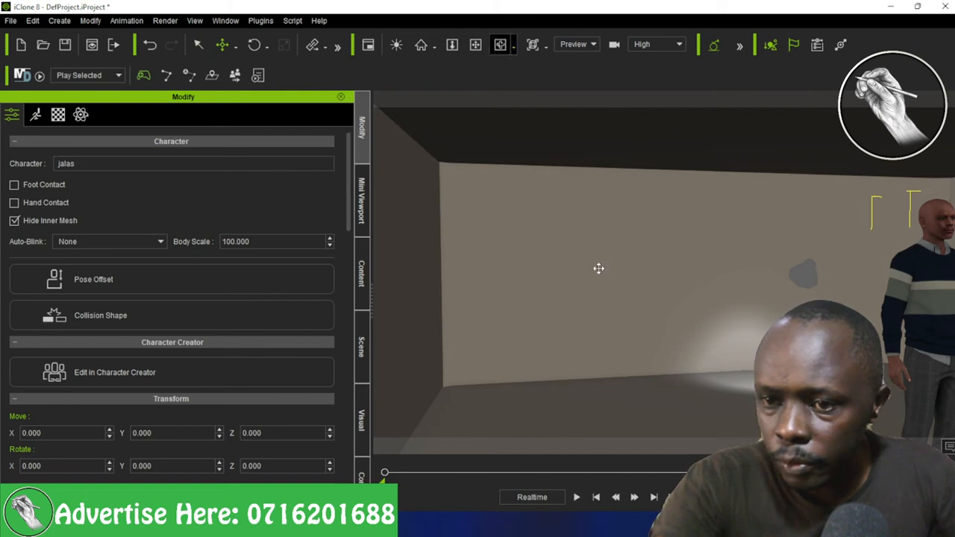
{"action": "mouse_move", "coordinate": [535, 245]}
{"action": "middle_mouse_down"}
{"action": "mouse_move", "coordinate": [493, 228]}
{"action": "mouse_move", "coordinate": [525, 241]}
{"action": "middle_mouse_up"}
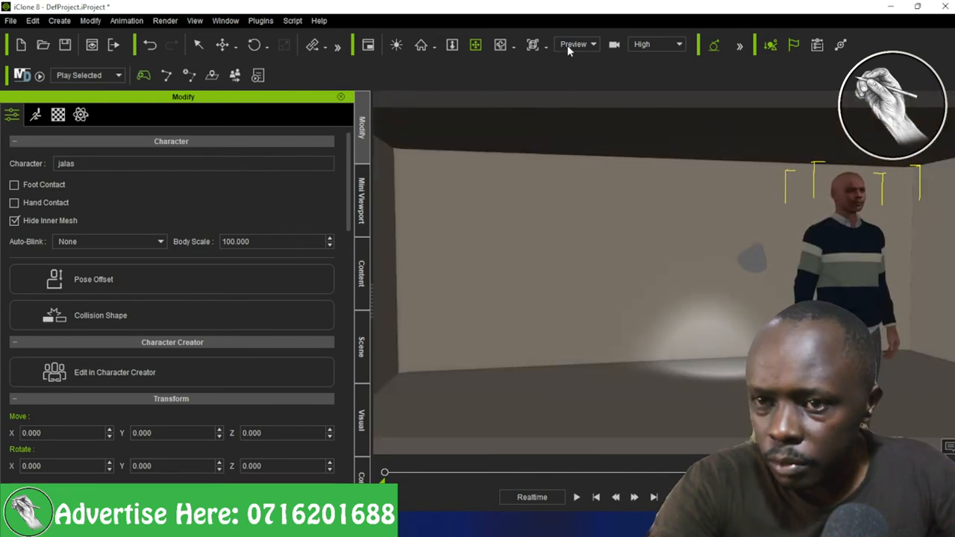
{"action": "left_click", "coordinate": [502, 44]}
{"action": "left_click_drag", "start_coordinate": [449, 264], "coordinate": [672, 291]}
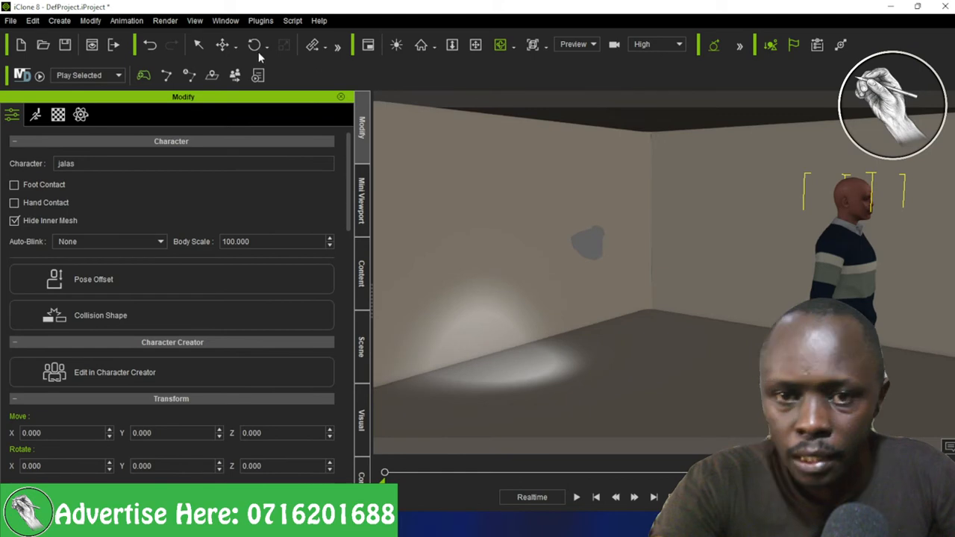
Move the character into the spot light's beam using Local Move, to a Y position of about 285
{"action": "left_click", "coordinate": [235, 47]}
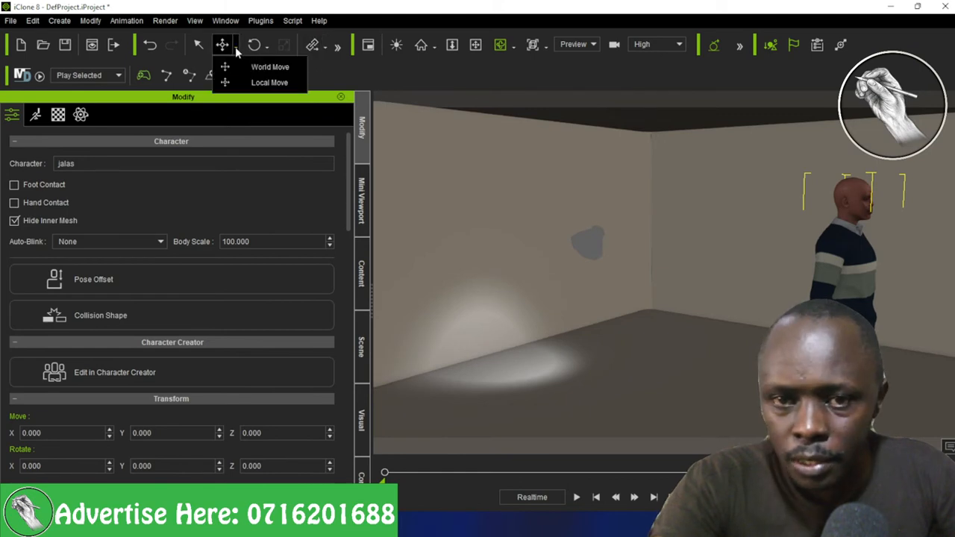
{"action": "left_click", "coordinate": [269, 82]}
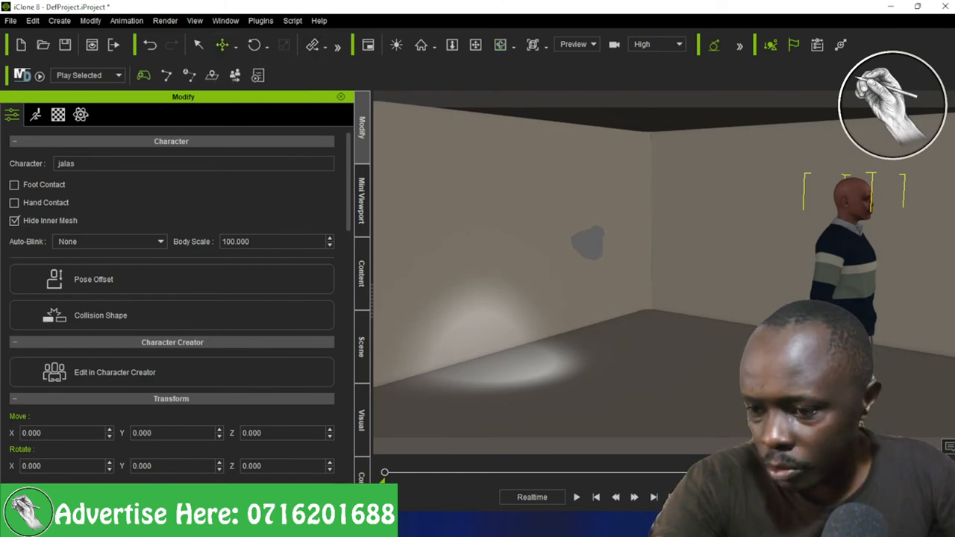
{"action": "right_click_drag", "start_coordinate": [625, 288], "coordinate": [686, 291]}
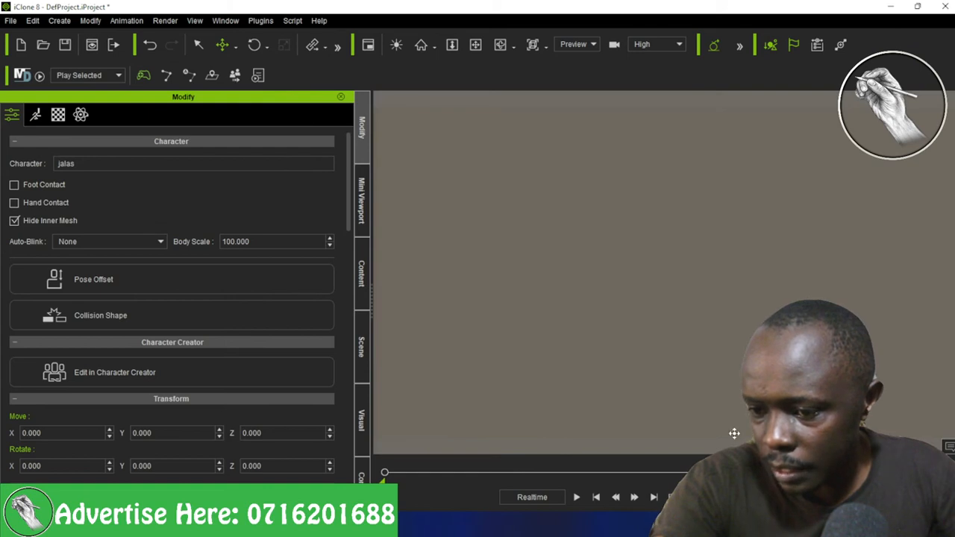
{"action": "left_click_drag", "start_coordinate": [734, 433], "coordinate": [516, 366]}
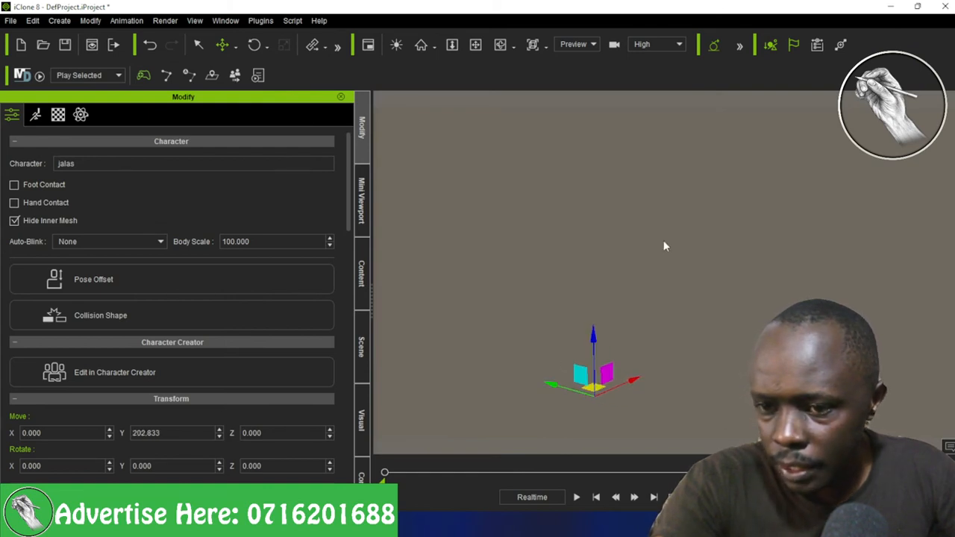
{"action": "scroll", "coordinate": [663, 243], "scroll_direction": "up", "scroll_amount": 5}
{"action": "scroll", "coordinate": [661, 249], "scroll_direction": "down", "scroll_amount": 1}
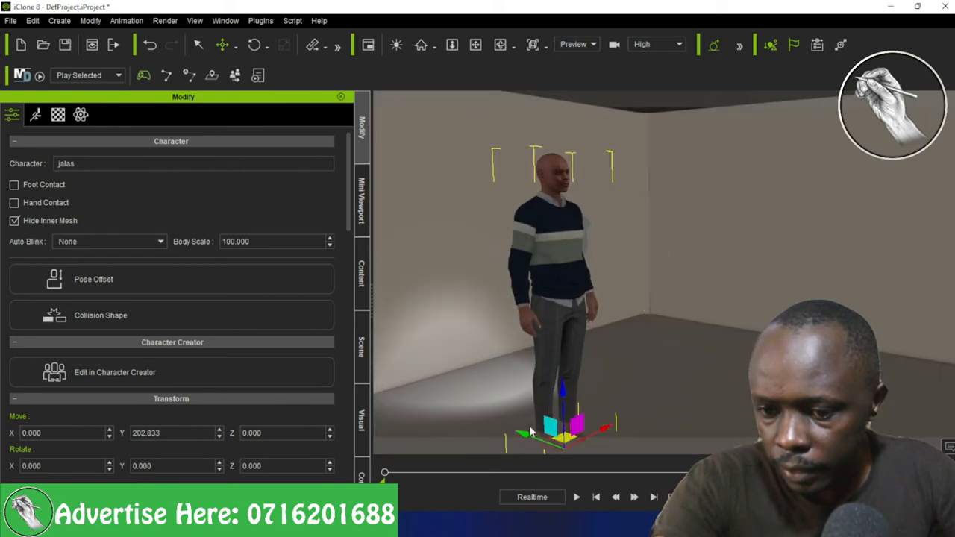
{"action": "left_click_drag", "start_coordinate": [530, 431], "coordinate": [444, 362]}
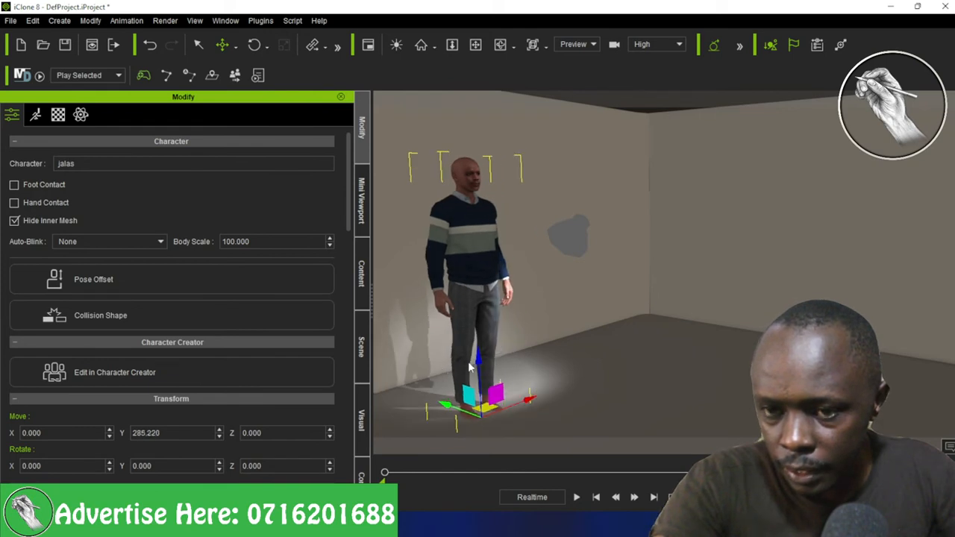
Select the spot light, shift it toward the character and raise it above his head
{"action": "left_click", "coordinate": [587, 243]}
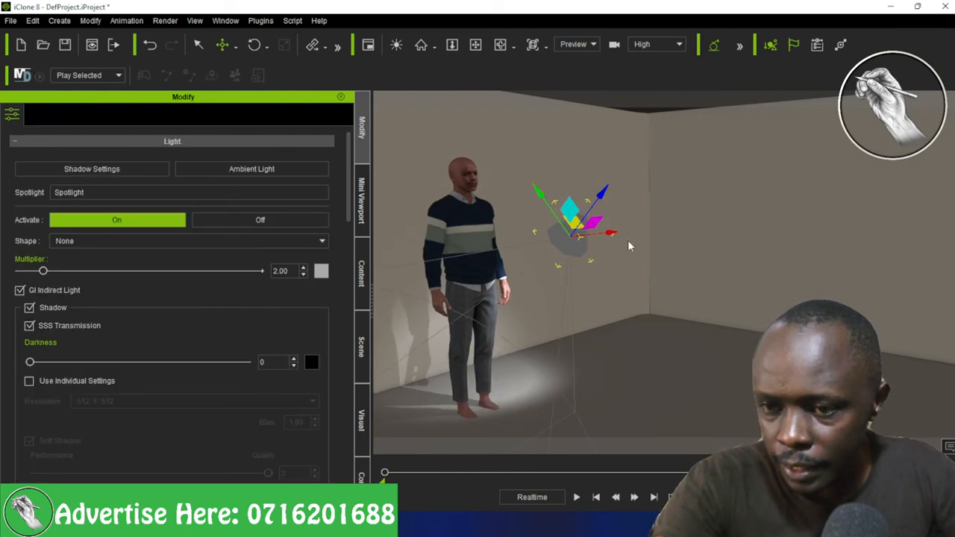
{"action": "left_click_drag", "start_coordinate": [610, 234], "coordinate": [552, 249]}
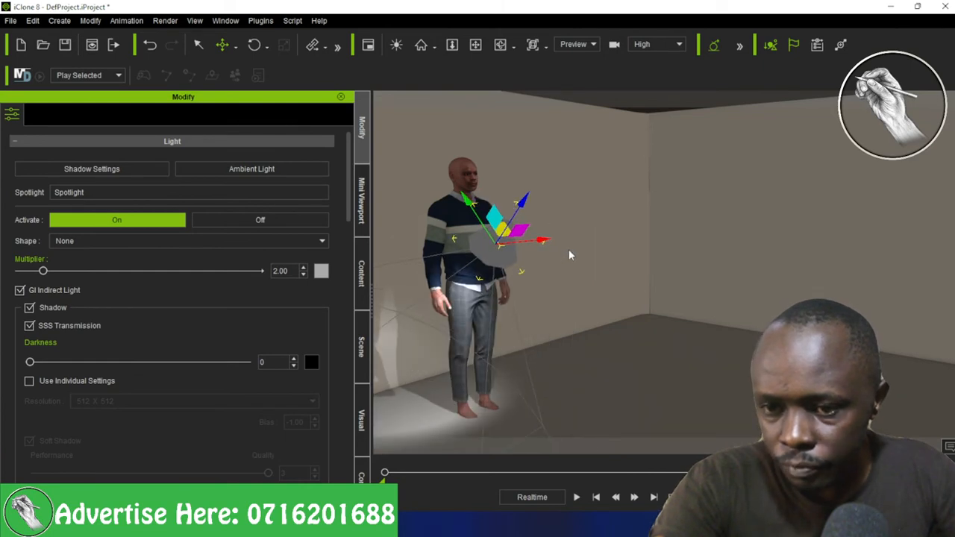
{"action": "left_click_drag", "start_coordinate": [500, 220], "coordinate": [564, 83]}
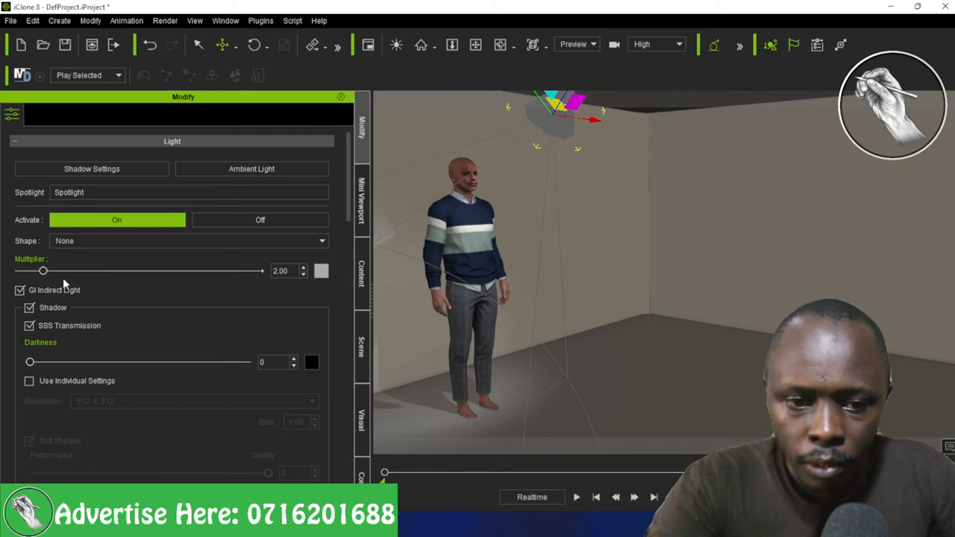
Increase the spot light's multiplier to 17.49
{"action": "left_click_drag", "start_coordinate": [82, 274], "coordinate": [245, 291]}
{"action": "scroll", "coordinate": [564, 357], "scroll_direction": "down", "scroll_amount": 4}
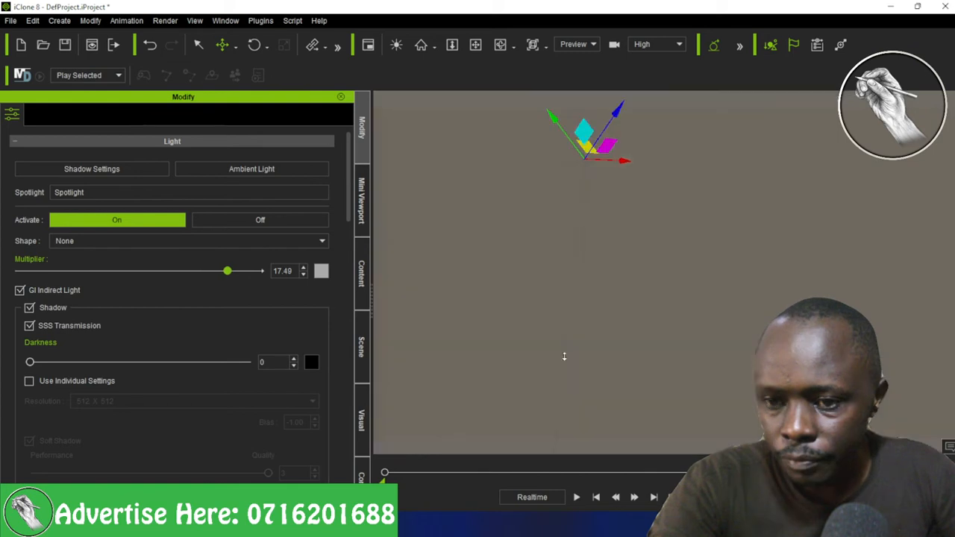
{"action": "scroll", "coordinate": [676, 294], "scroll_direction": "up", "scroll_amount": 2}
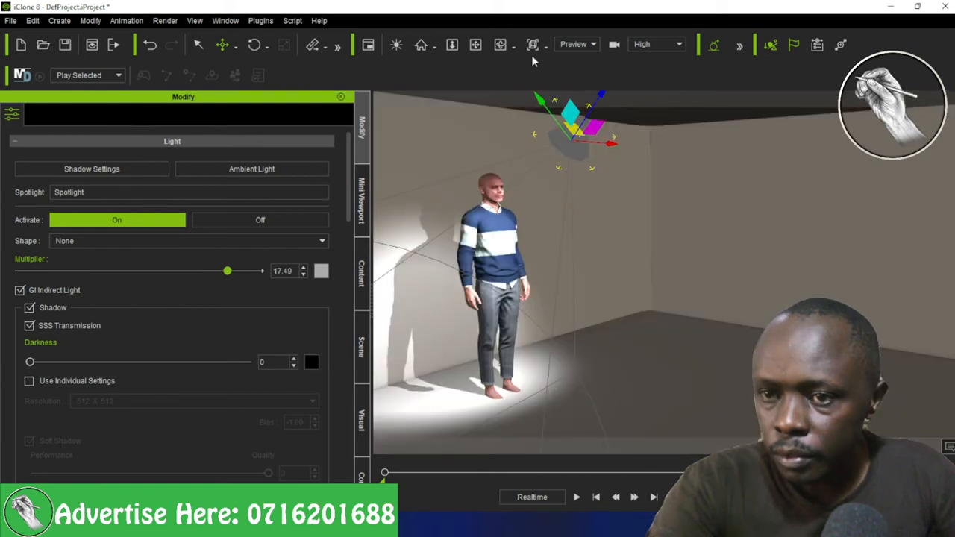
View the character from the front and shift the spot light slightly sideways along its X axis
{"action": "left_click", "coordinate": [500, 45]}
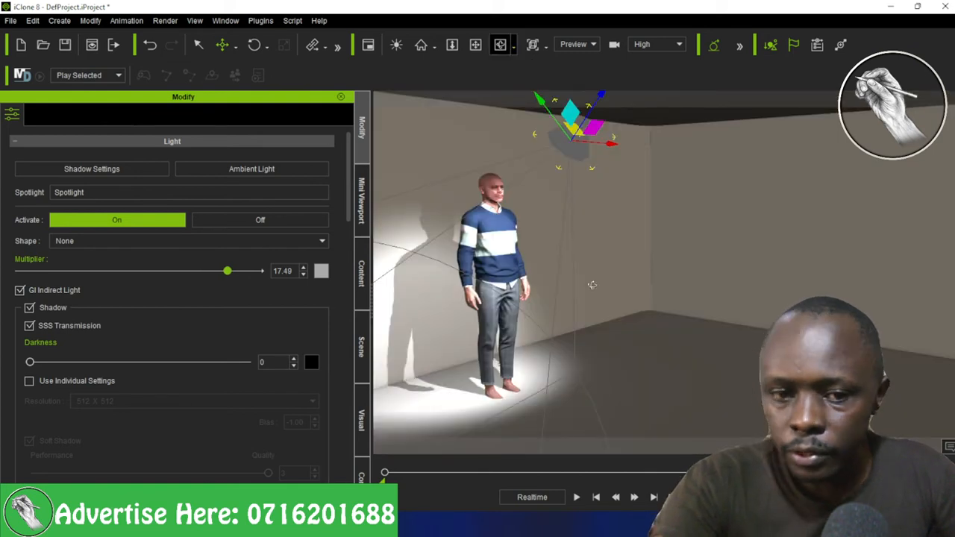
{"action": "left_click_drag", "start_coordinate": [695, 330], "coordinate": [604, 324]}
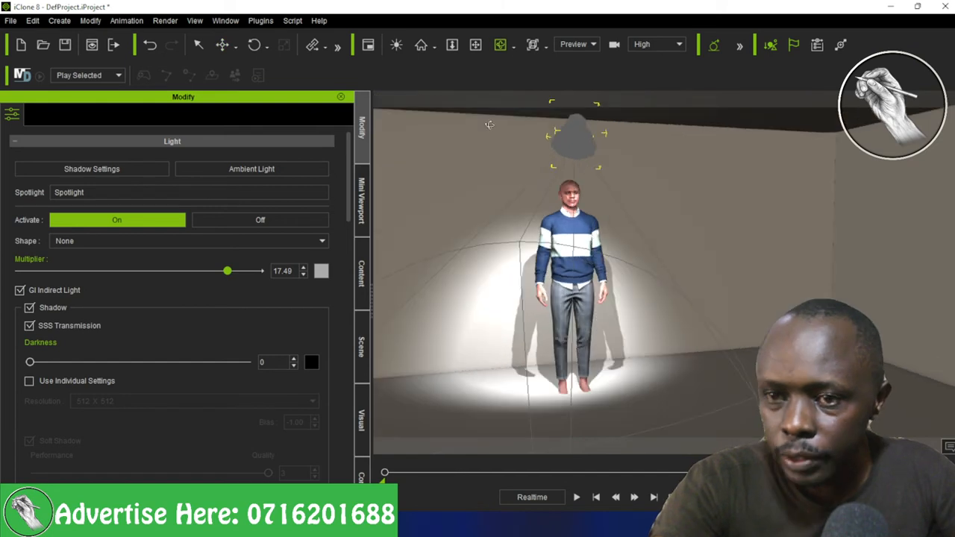
{"action": "left_click", "coordinate": [475, 46]}
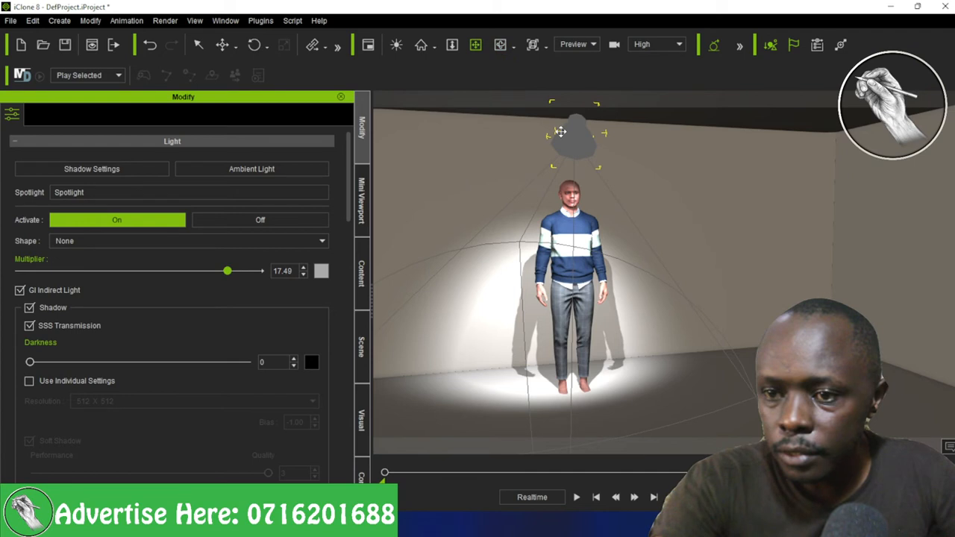
{"action": "left_click", "coordinate": [224, 46]}
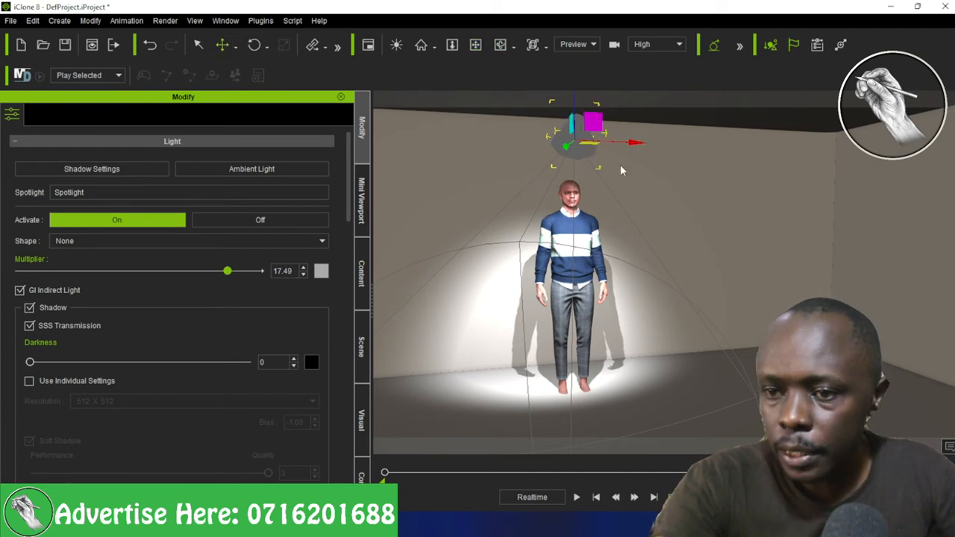
{"action": "left_click_drag", "start_coordinate": [629, 141], "coordinate": [660, 152]}
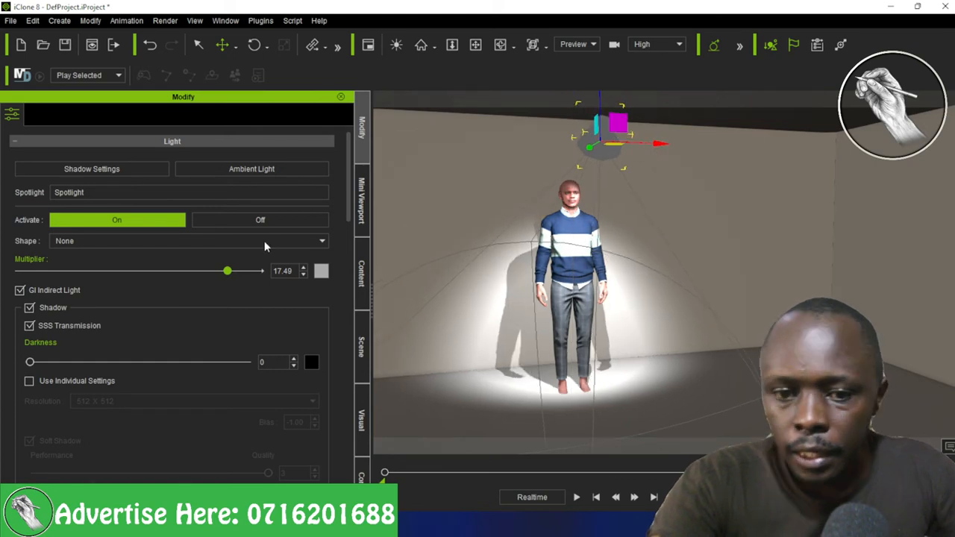
Give the spot light a Rectangle shape with a width of 301.58 and raise it toward the ceiling
{"action": "left_click", "coordinate": [156, 241]}
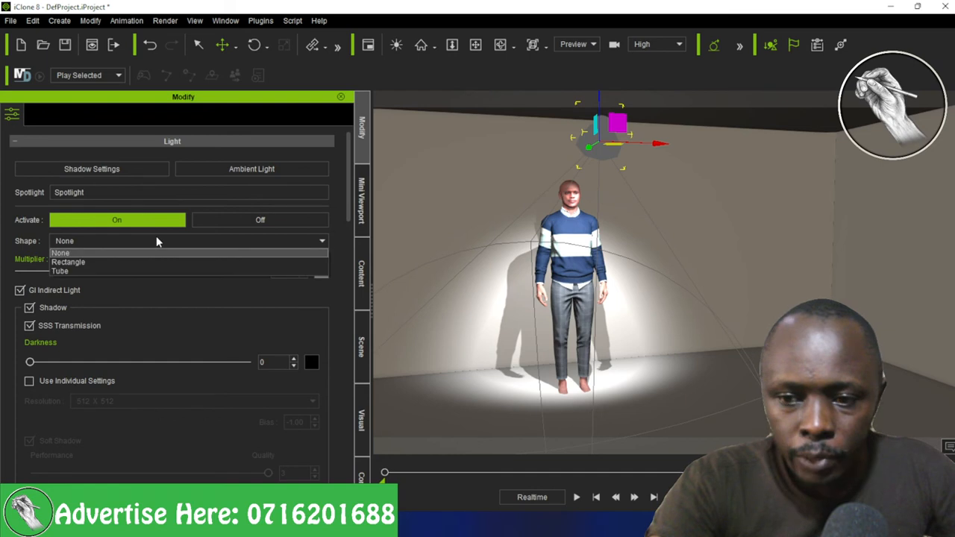
{"action": "left_click", "coordinate": [99, 265]}
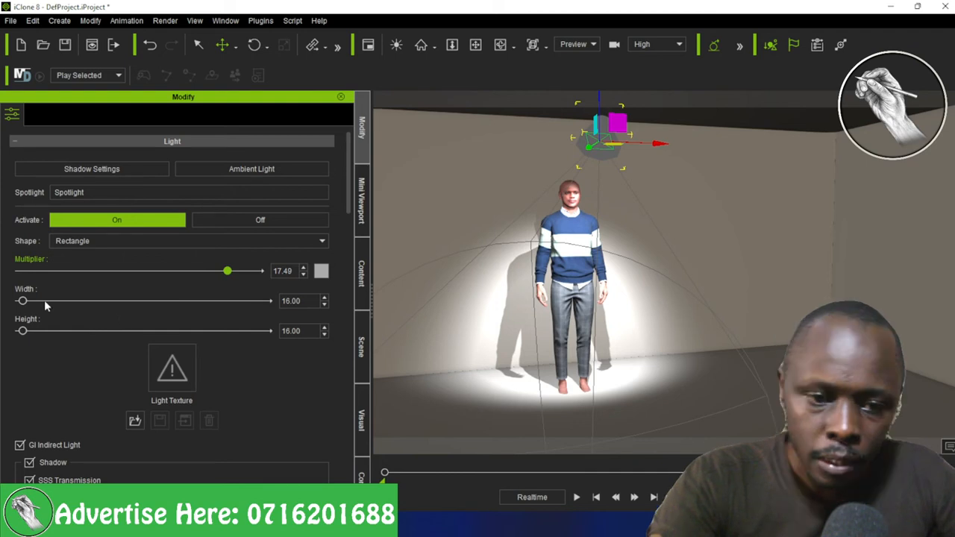
{"action": "left_click_drag", "start_coordinate": [22, 300], "coordinate": [102, 317]}
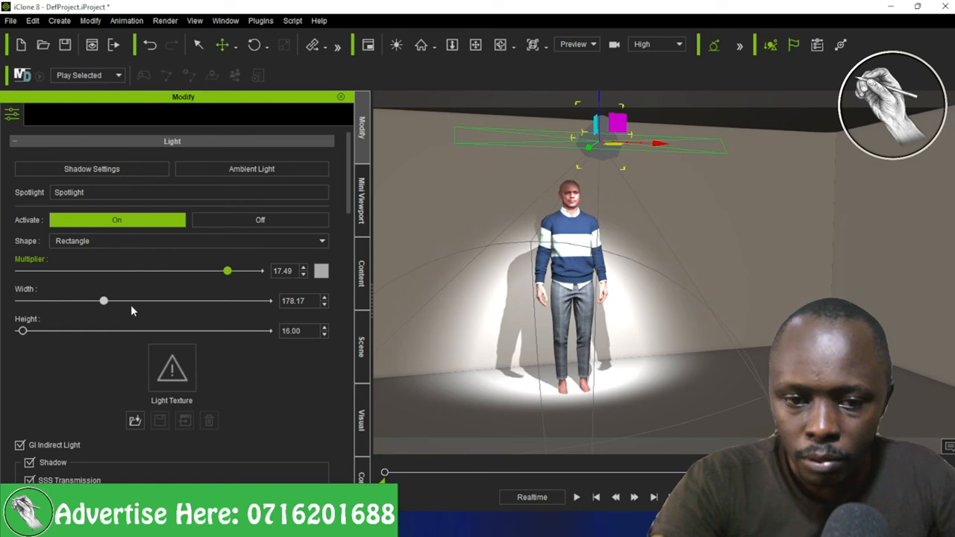
{"action": "left_click", "coordinate": [128, 303]}
{"action": "left_click", "coordinate": [165, 302]}
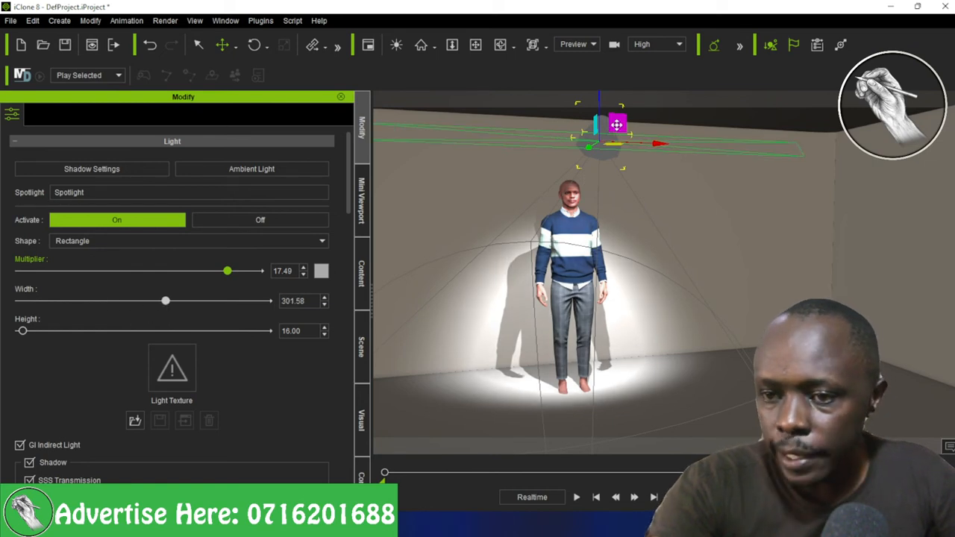
{"action": "left_click_drag", "start_coordinate": [616, 124], "coordinate": [636, 68]}
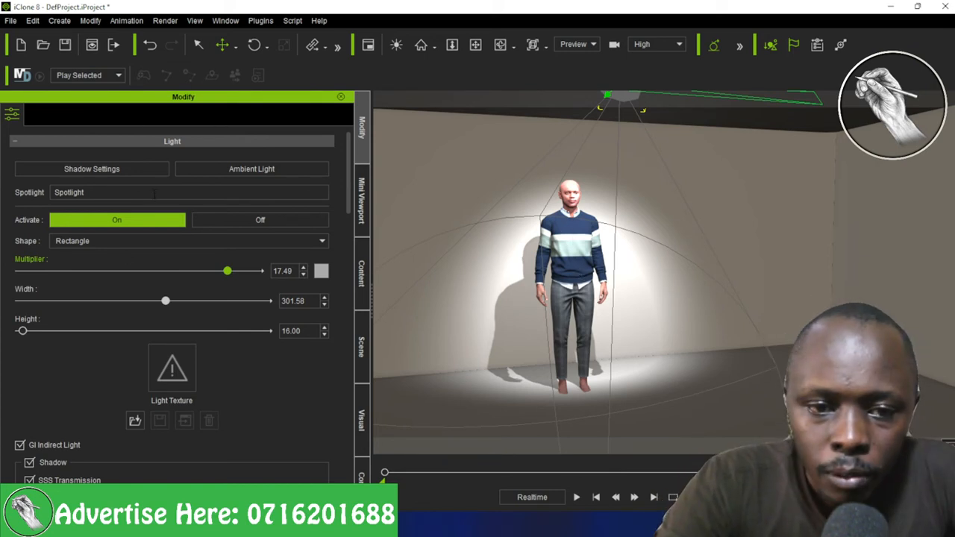
Set the scene's ambient occlusion to a blend of 92, a strength of 60 and a range of 14 cm
{"action": "left_click", "coordinate": [240, 170]}
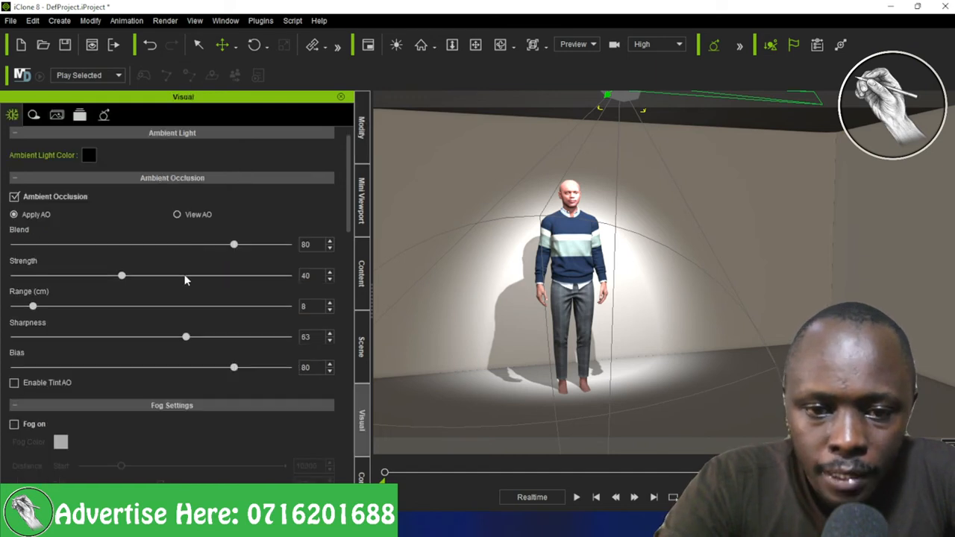
{"action": "left_click", "coordinate": [282, 251]}
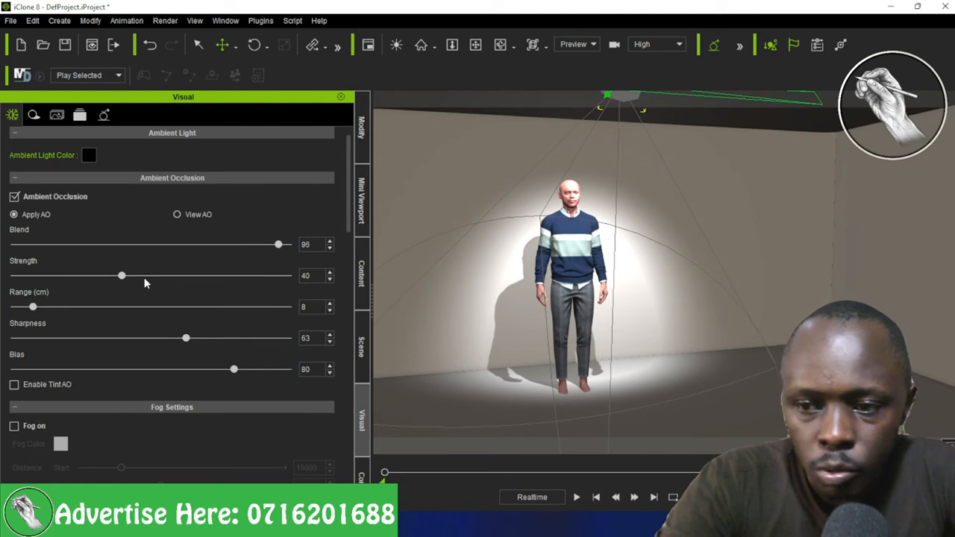
{"action": "left_click", "coordinate": [177, 279]}
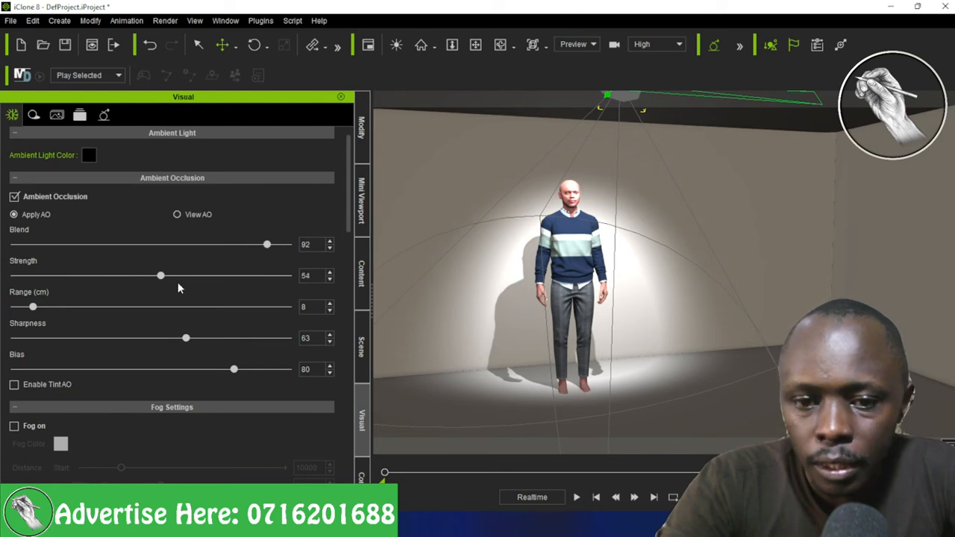
{"action": "left_click", "coordinate": [49, 306]}
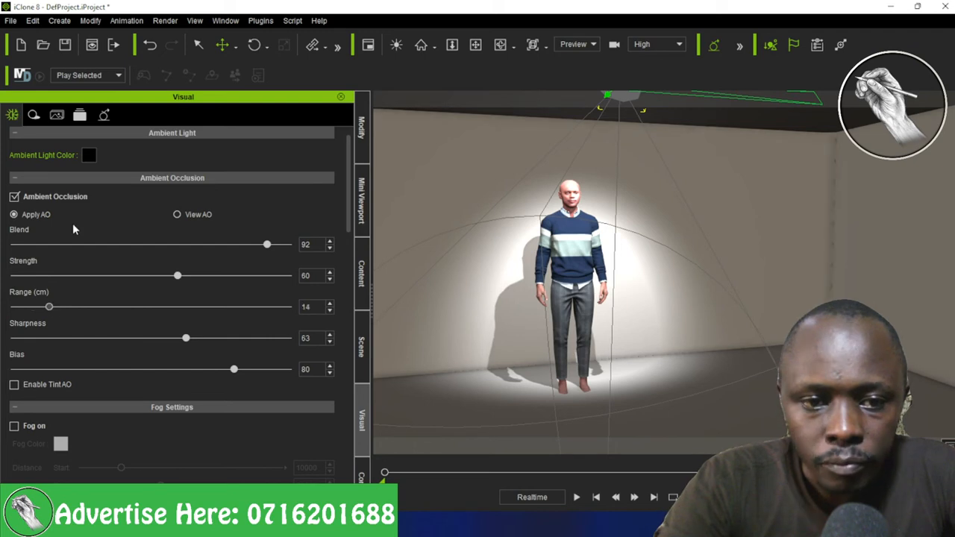
Change the ambient light color from the basic colors to green
{"action": "left_click", "coordinate": [89, 155]}
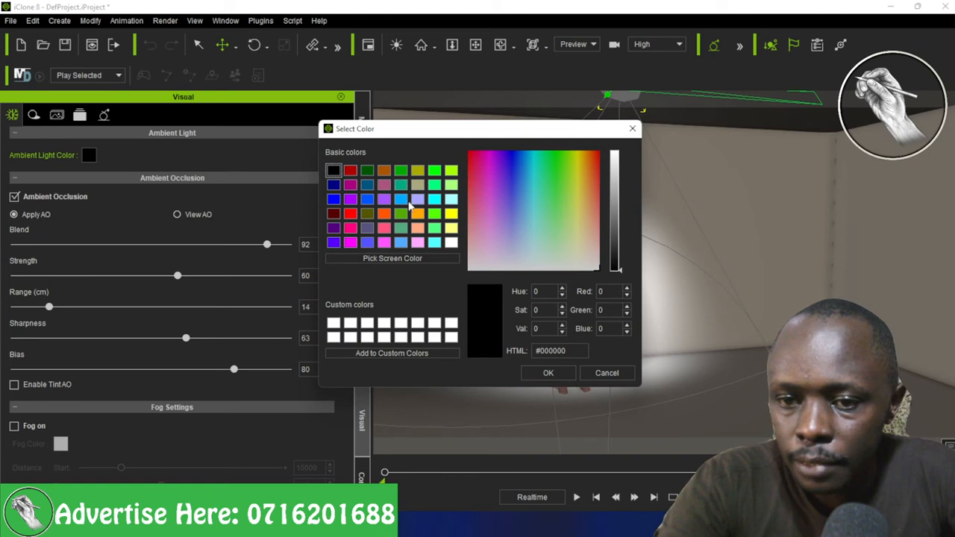
{"action": "left_click", "coordinate": [401, 170]}
{"action": "left_click", "coordinate": [546, 376]}
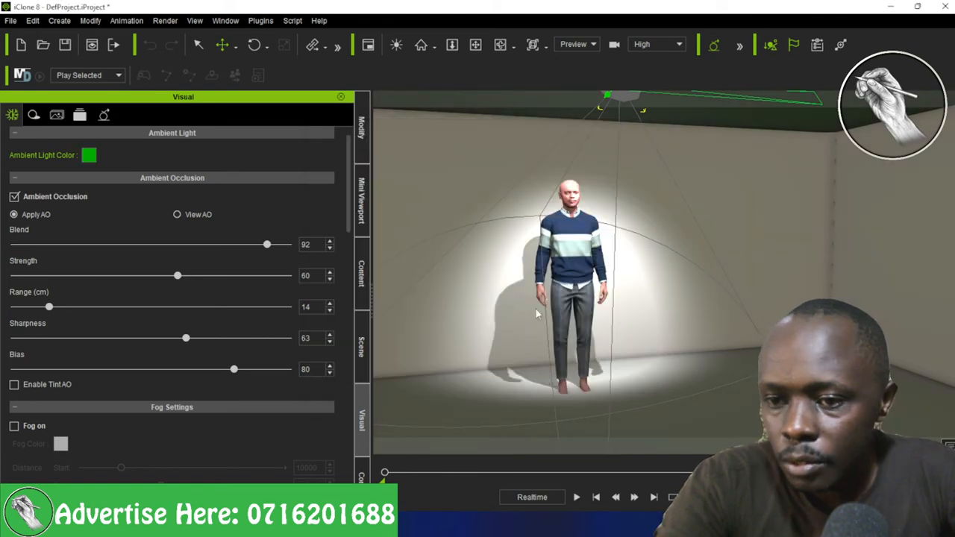
Show the Mini Viewport and examine the lit character and room in it from closer and farther away
{"action": "scroll", "coordinate": [522, 274], "scroll_direction": "up", "scroll_amount": 2}
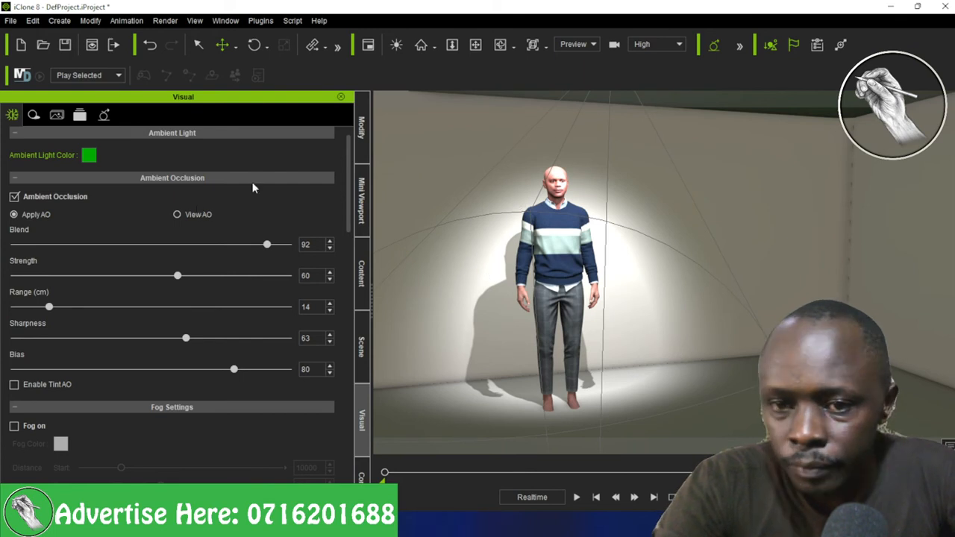
{"action": "left_click", "coordinate": [361, 129]}
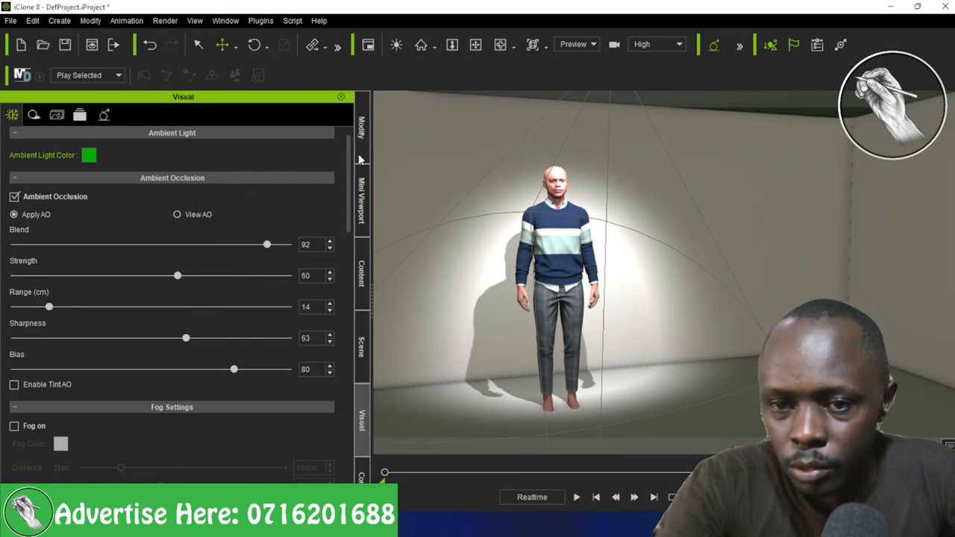
{"action": "left_click", "coordinate": [361, 211]}
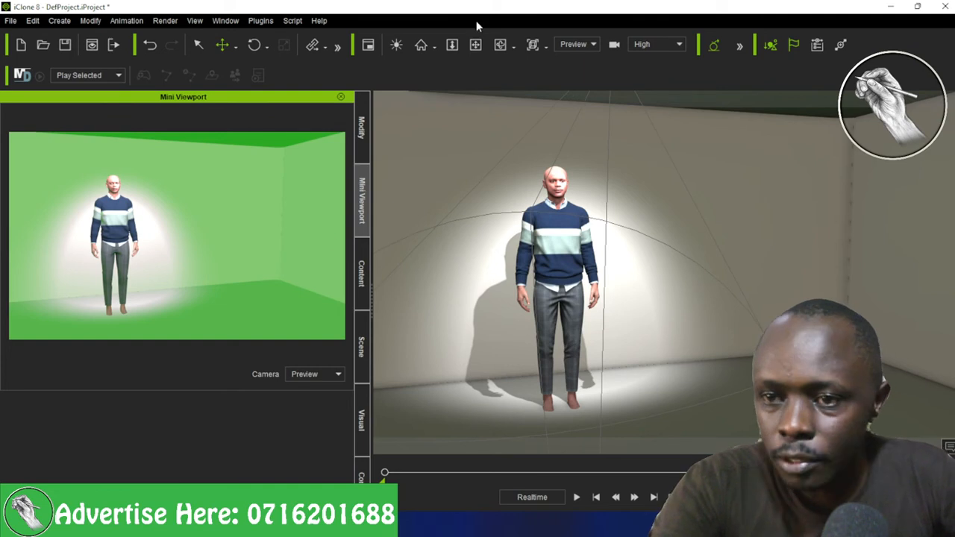
{"action": "left_click", "coordinate": [476, 45]}
{"action": "left_click", "coordinate": [491, 197]}
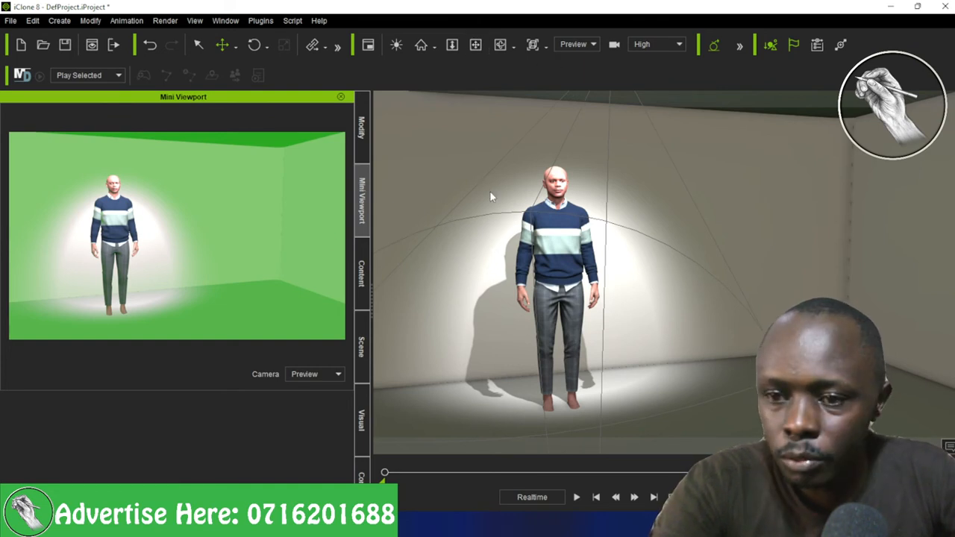
{"action": "scroll", "coordinate": [490, 193], "scroll_direction": "up", "scroll_amount": 2}
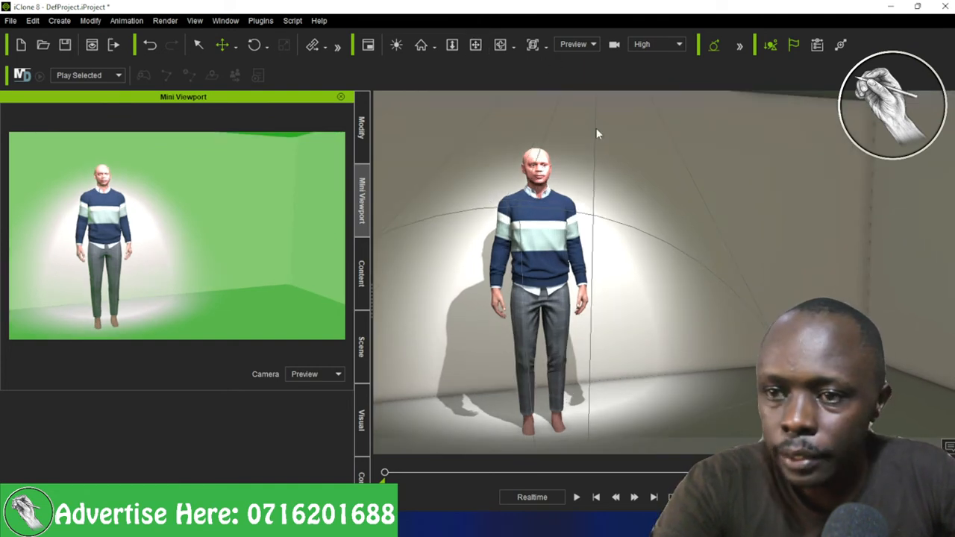
{"action": "left_click", "coordinate": [501, 44]}
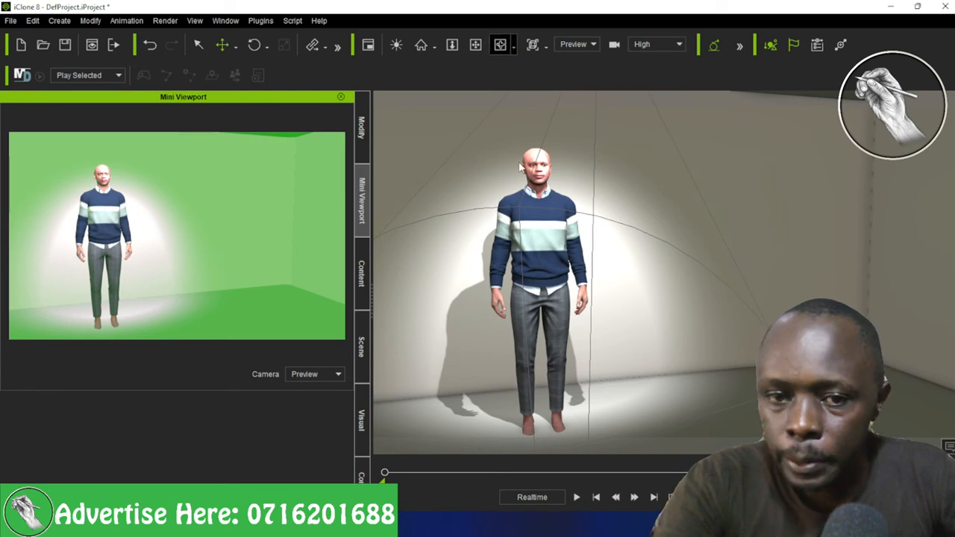
{"action": "left_click", "coordinate": [472, 91]}
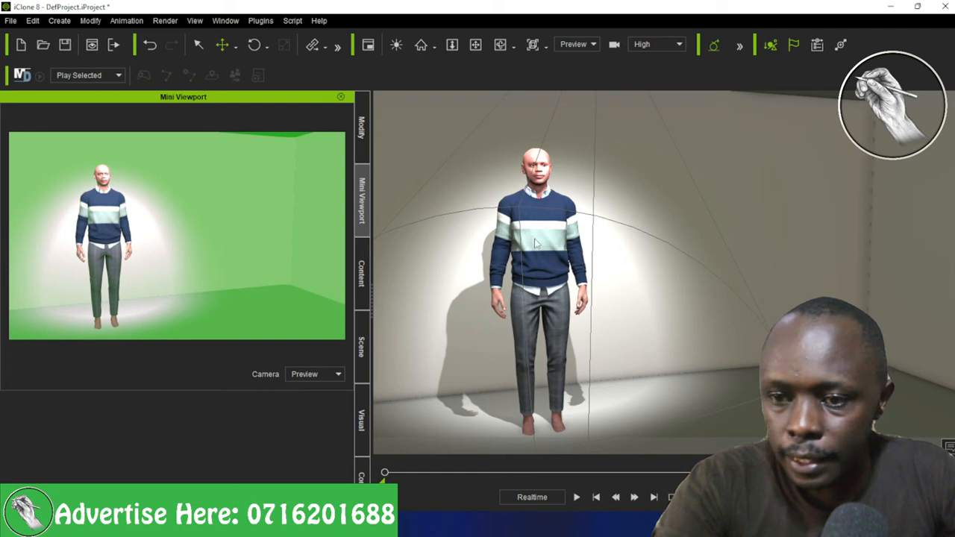
{"action": "scroll", "coordinate": [534, 238], "scroll_direction": "down", "scroll_amount": 3}
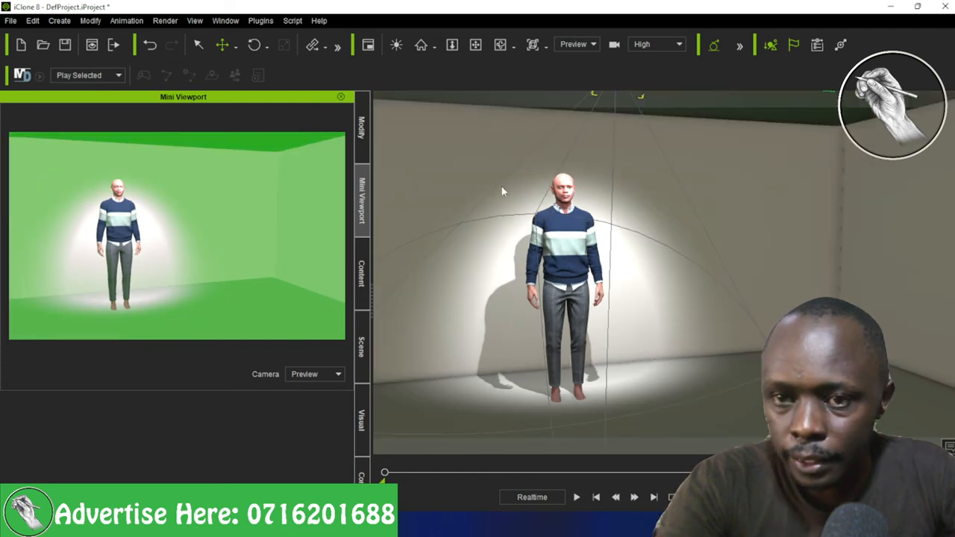
{"action": "scroll", "coordinate": [526, 204], "scroll_direction": "down", "scroll_amount": 3}
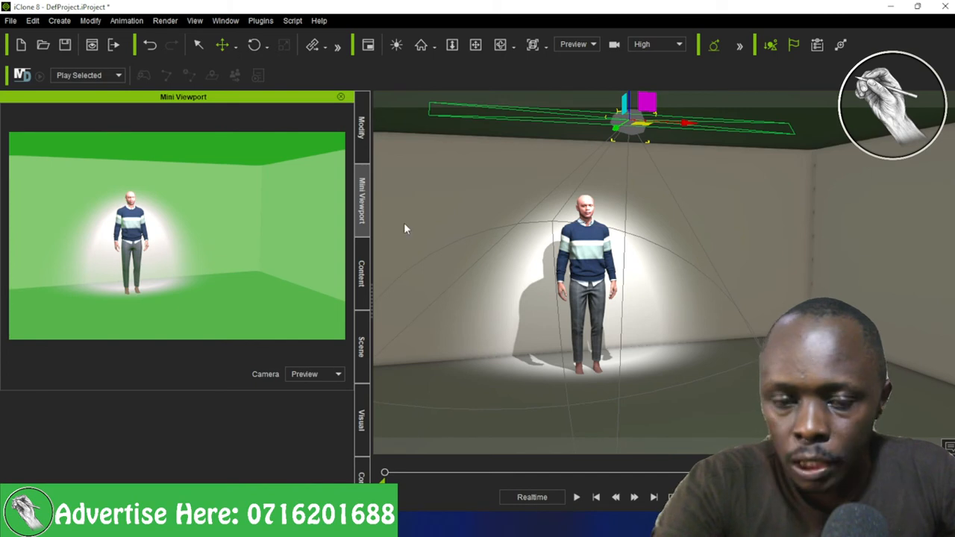
Lower the spot light to about the character's head height beside him using Local Move
{"action": "left_click", "coordinate": [235, 47]}
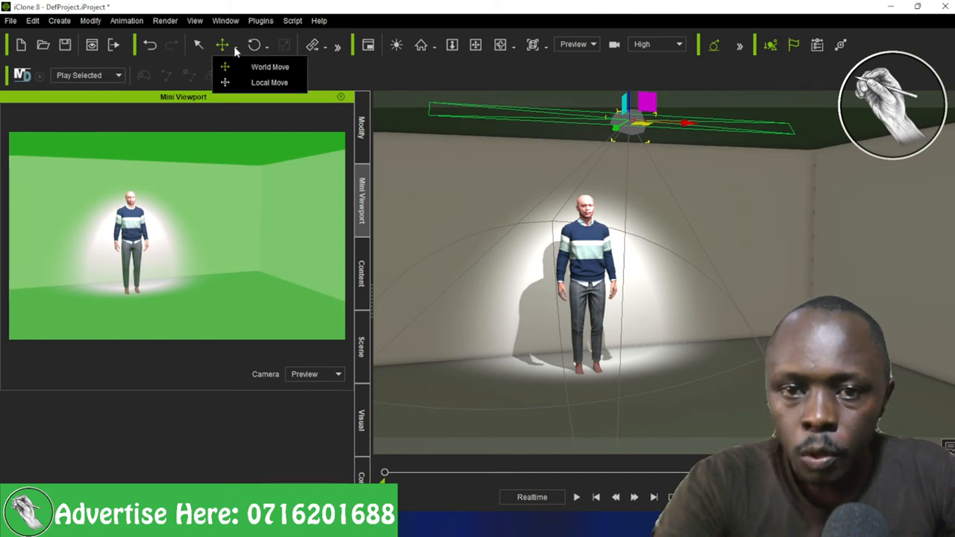
{"action": "left_click", "coordinate": [244, 84]}
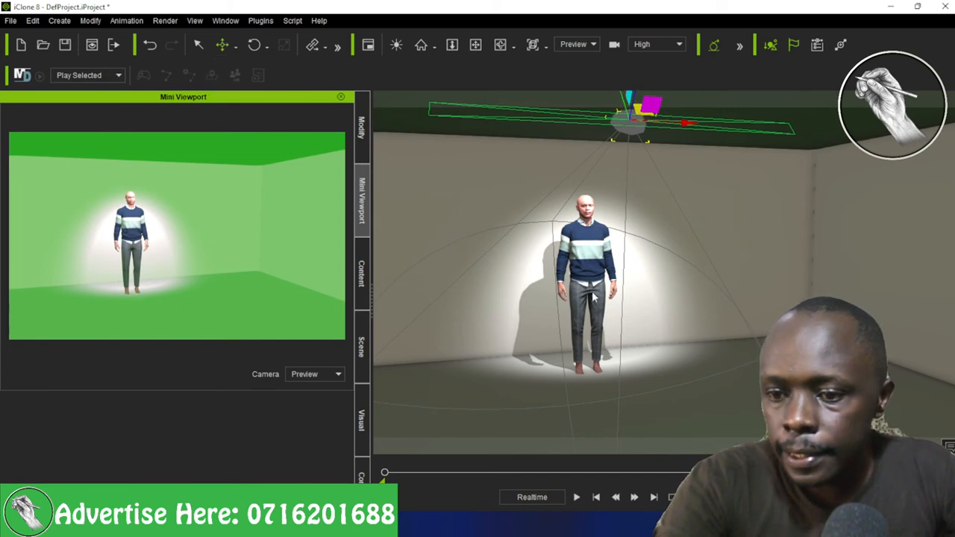
{"action": "left_click", "coordinate": [619, 146]}
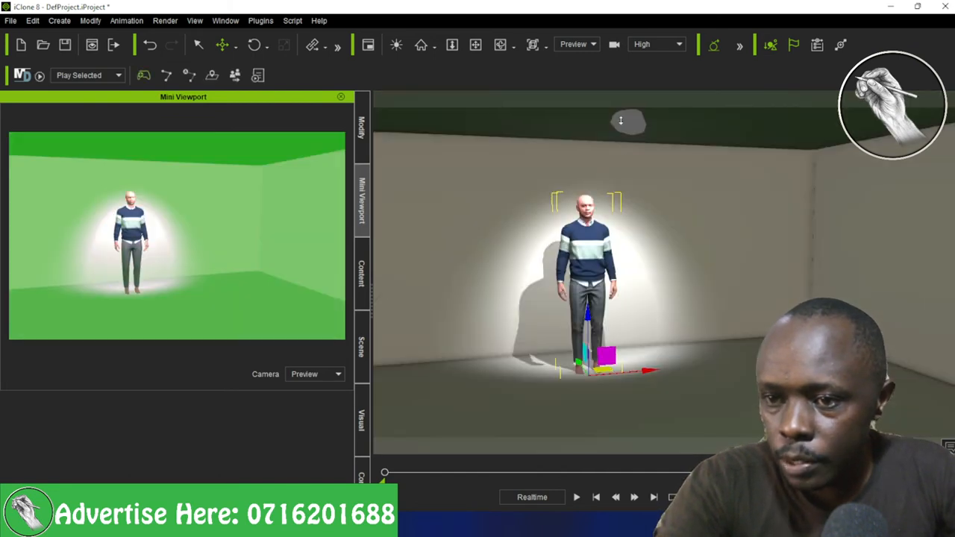
{"action": "left_click", "coordinate": [621, 120]}
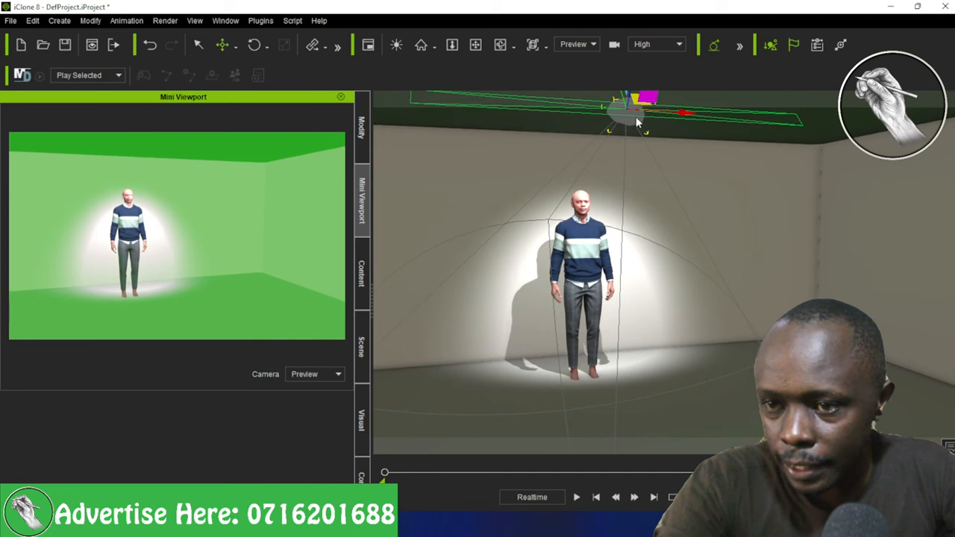
{"action": "left_click_drag", "start_coordinate": [646, 110], "coordinate": [641, 171]}
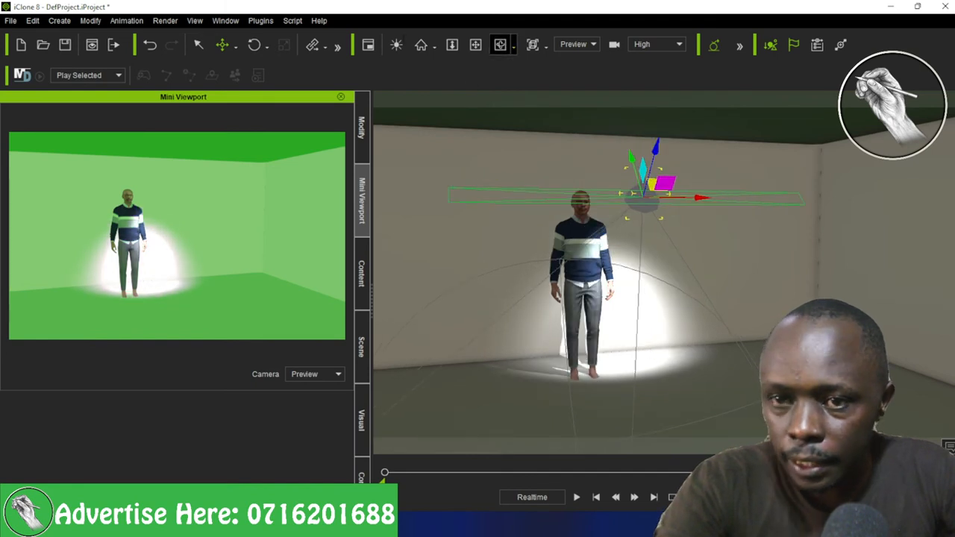
Rotate the spot light about its X axis so that it shines horizontally at the back wall
{"action": "left_click", "coordinate": [251, 46]}
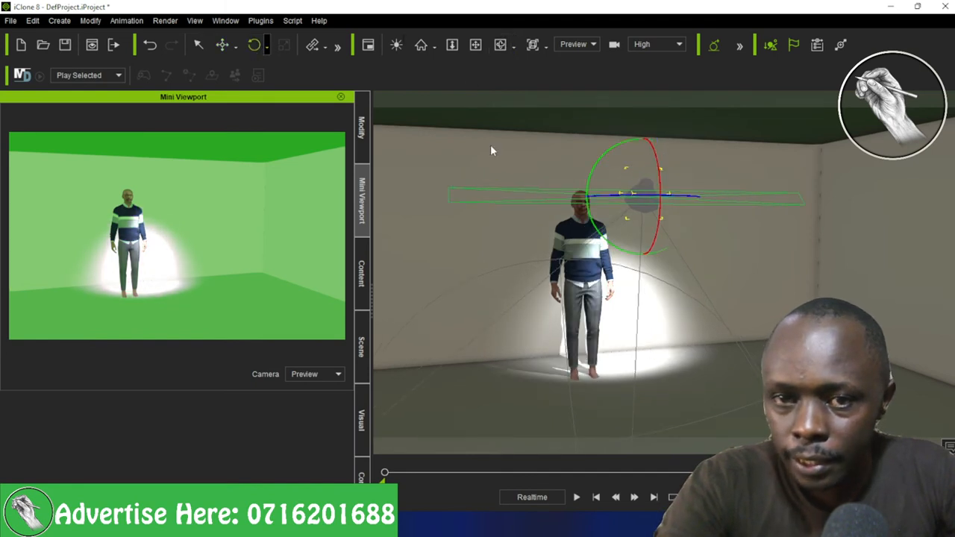
{"action": "left_click_drag", "start_coordinate": [651, 169], "coordinate": [646, 191]}
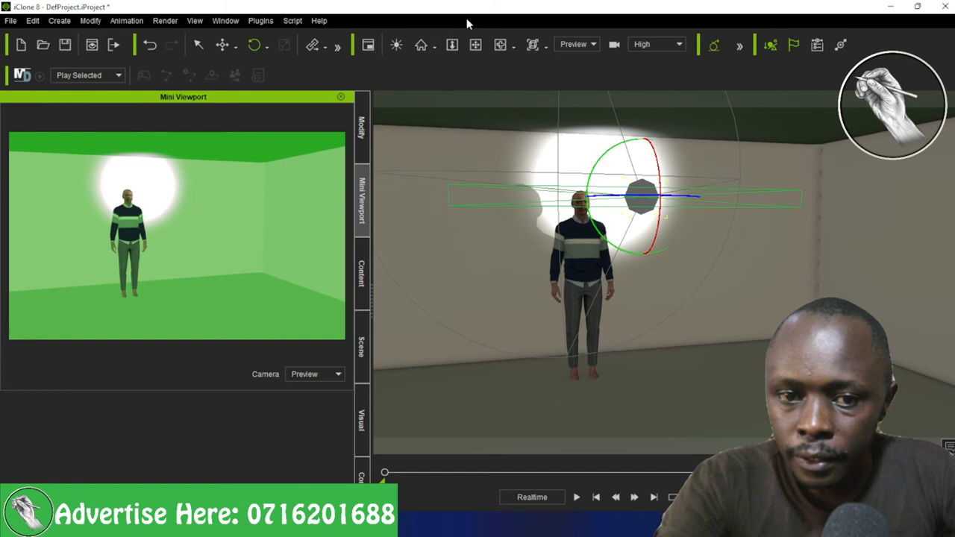
{"action": "left_click", "coordinate": [512, 47]}
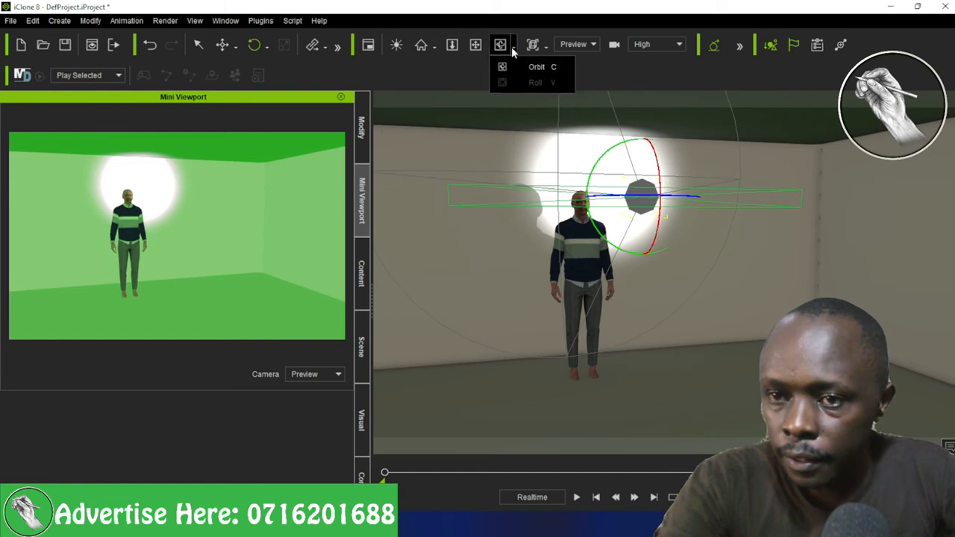
{"action": "left_click", "coordinate": [237, 45]}
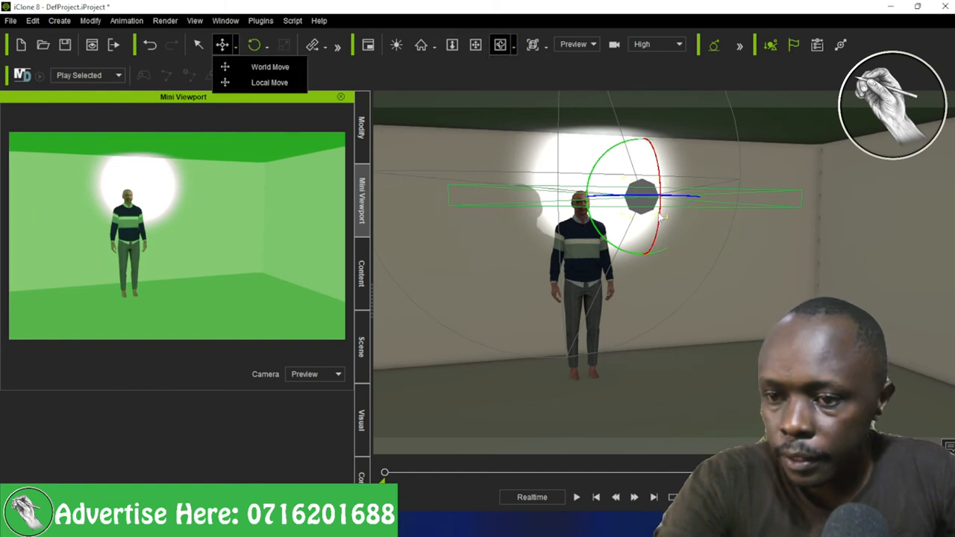
{"action": "left_click", "coordinate": [396, 136]}
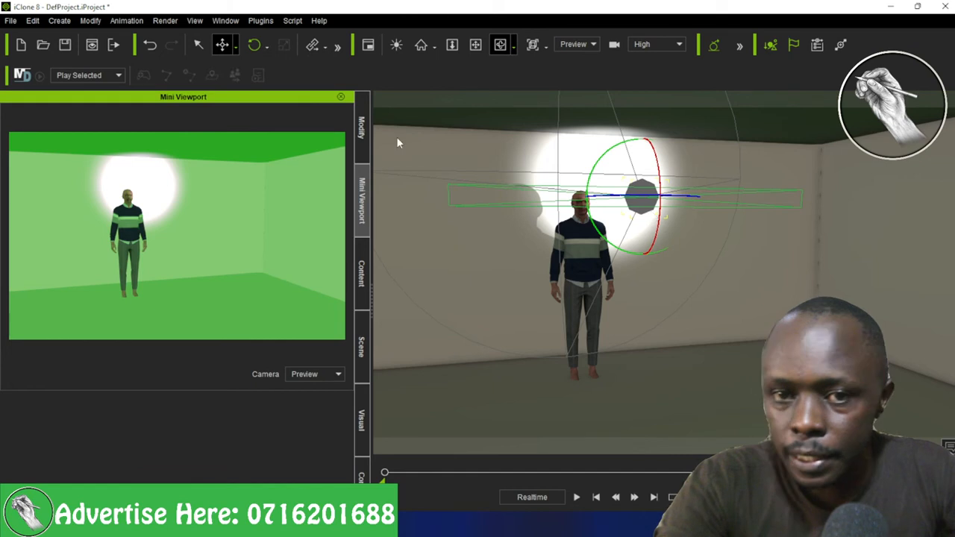
{"action": "left_click", "coordinate": [199, 45]}
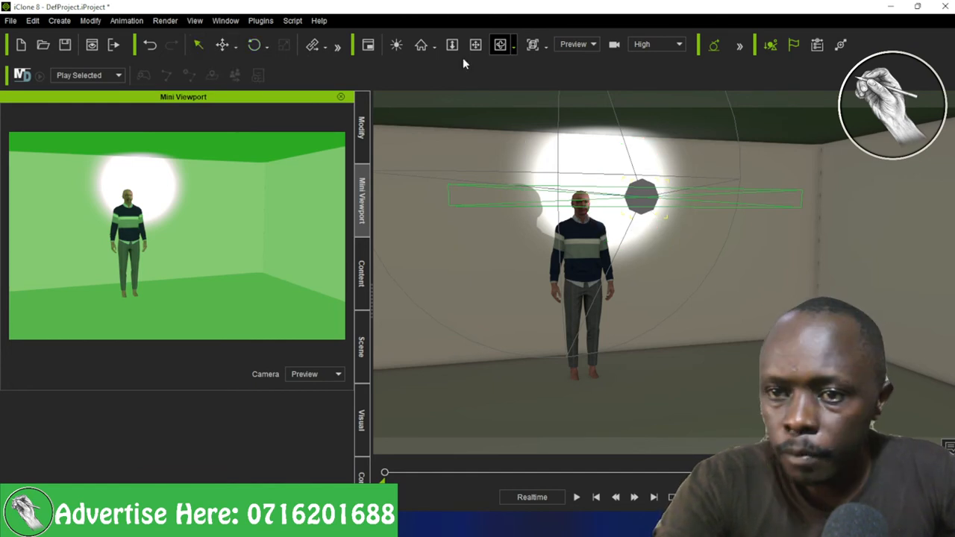
Pull the spot light away from the back wall along its local Z axis, in front of and beside the character
{"action": "left_click", "coordinate": [237, 48]}
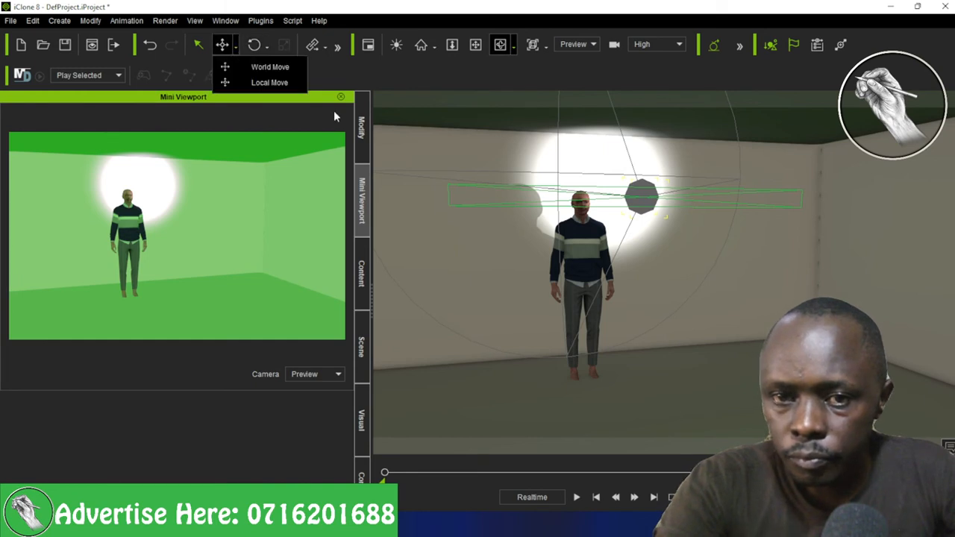
{"action": "left_click", "coordinate": [269, 83]}
{"action": "left_click", "coordinate": [657, 203]}
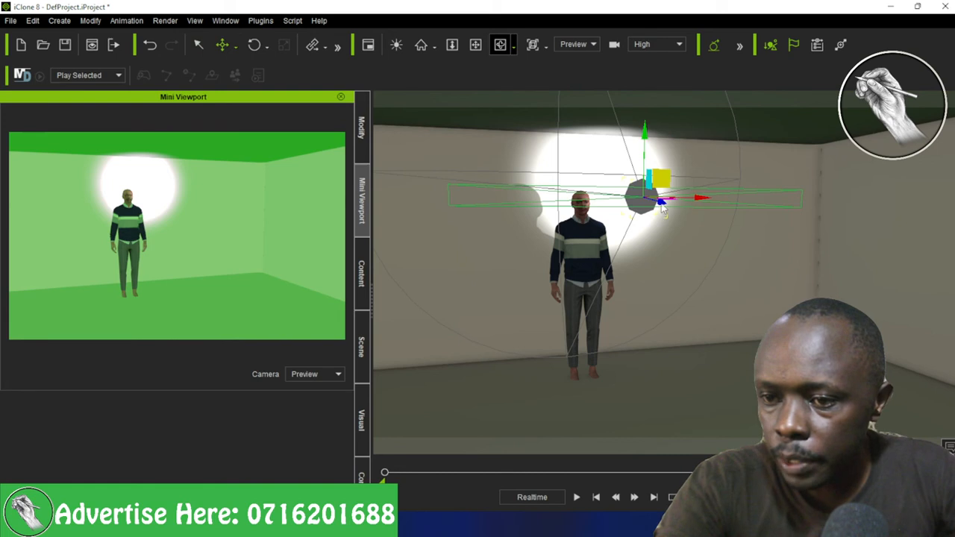
{"action": "left_click_drag", "start_coordinate": [735, 247], "coordinate": [857, 314]}
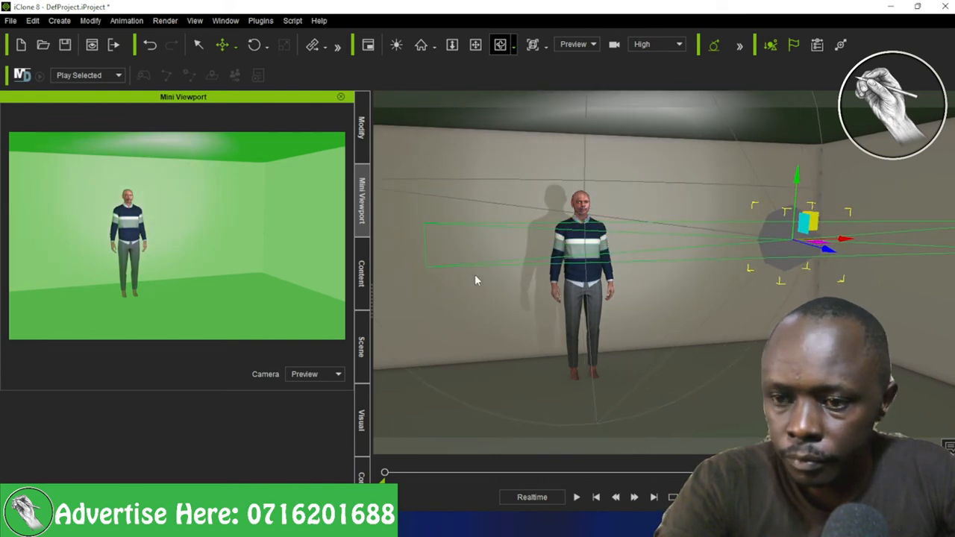
{"action": "scroll", "coordinate": [541, 284], "scroll_direction": "up", "scroll_amount": 3}
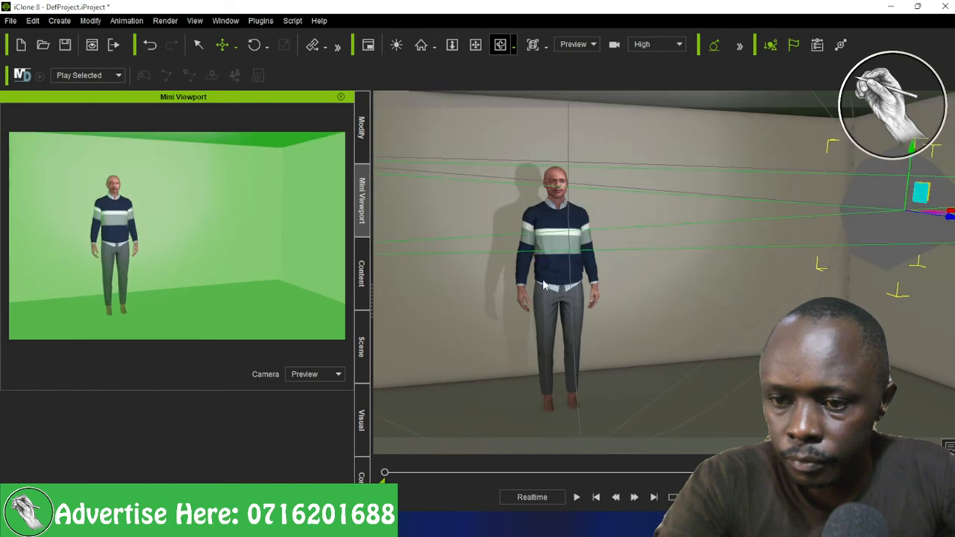
Move the character along the X axis away from the side of the room and raise him slightly so his feet clear the floor
{"action": "left_click", "coordinate": [543, 284]}
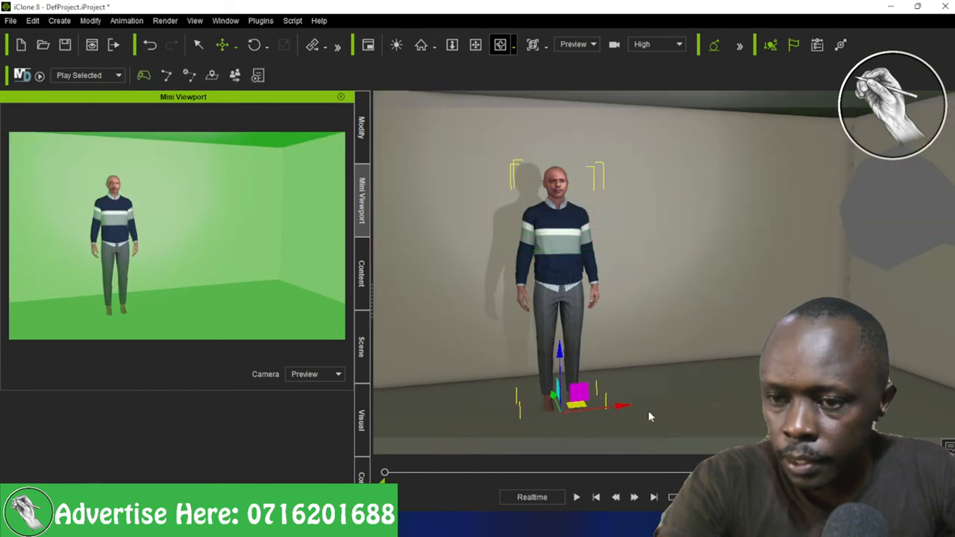
{"action": "left_click_drag", "start_coordinate": [649, 411], "coordinate": [652, 412]}
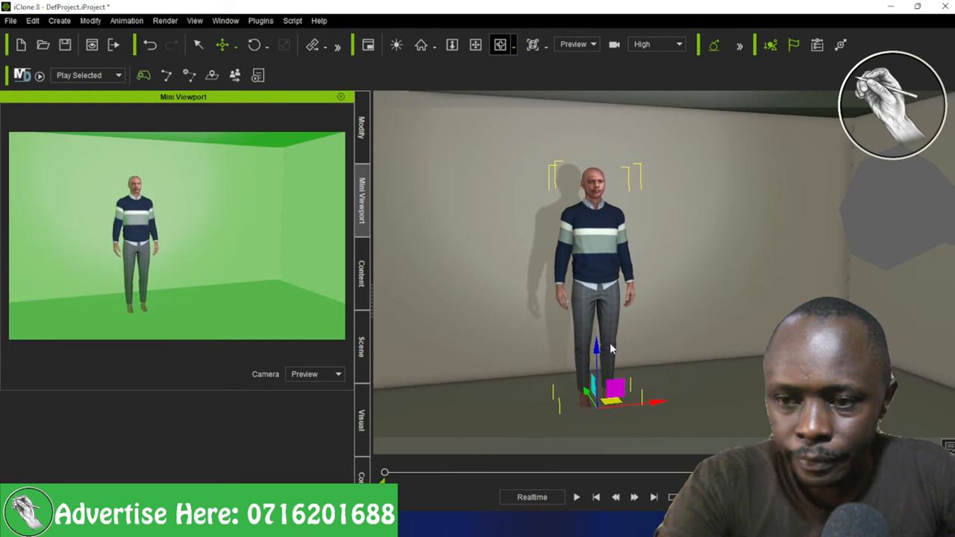
{"action": "scroll", "coordinate": [587, 265], "scroll_direction": "up", "scroll_amount": 2}
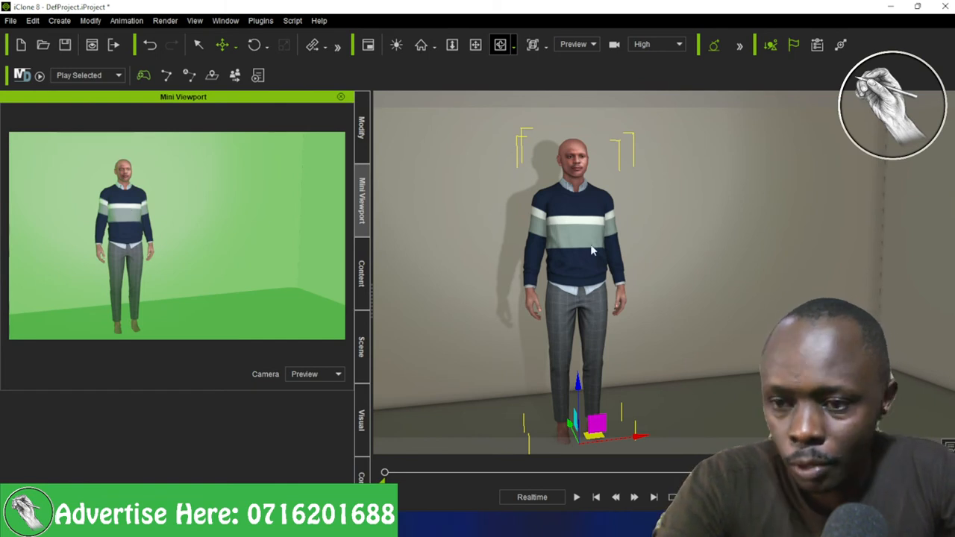
{"action": "scroll", "coordinate": [590, 246], "scroll_direction": "down", "scroll_amount": 1}
{"action": "scroll", "coordinate": [595, 351], "scroll_direction": "down", "scroll_amount": 1}
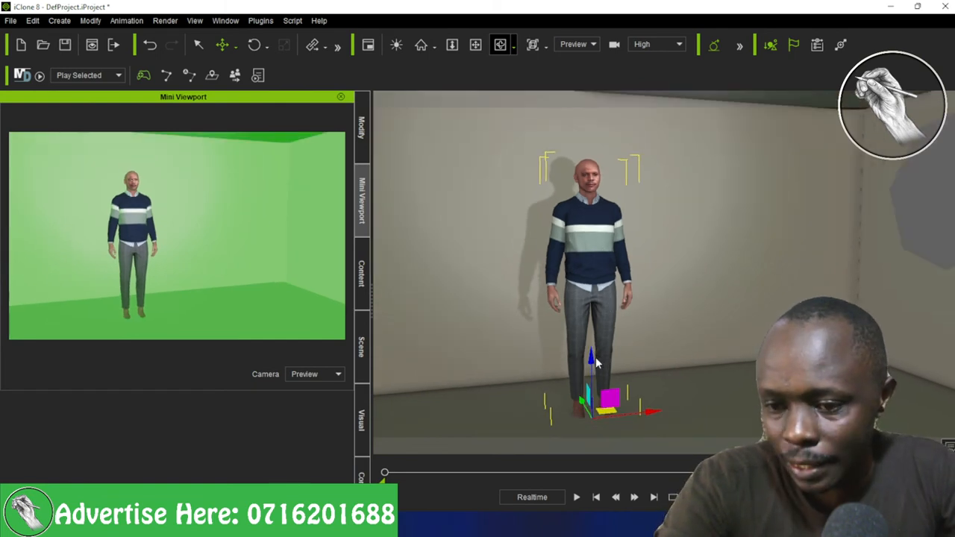
{"action": "left_click_drag", "start_coordinate": [592, 359], "coordinate": [593, 349]}
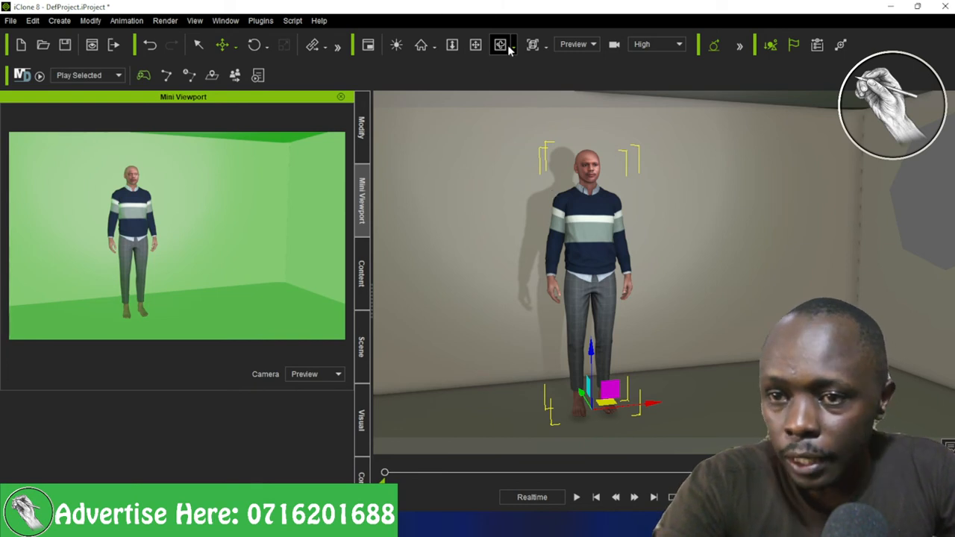
Create a linear camera from a view facing the character and the back wall, and assign that camera to the Mini Viewport
{"action": "key", "text": "c"}
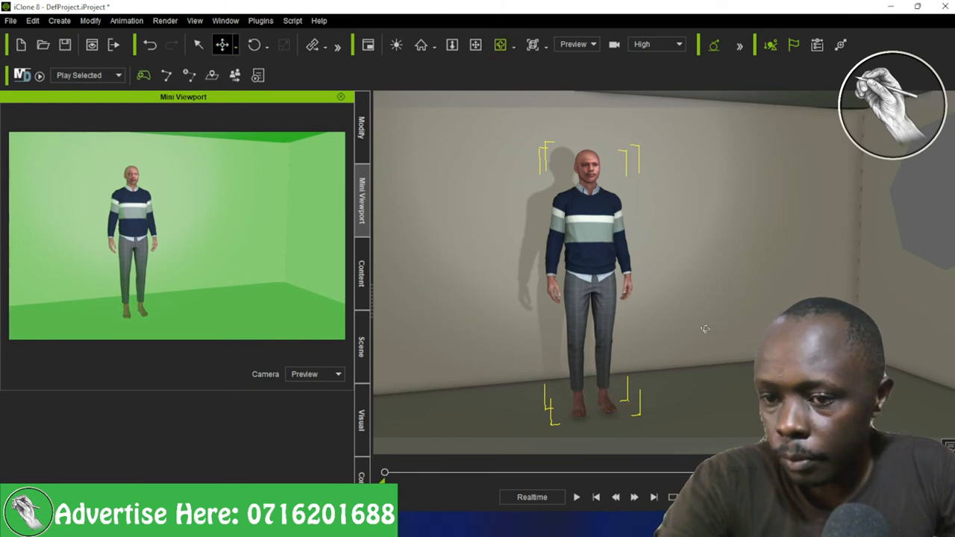
{"action": "left_click_drag", "start_coordinate": [664, 335], "coordinate": [543, 269]}
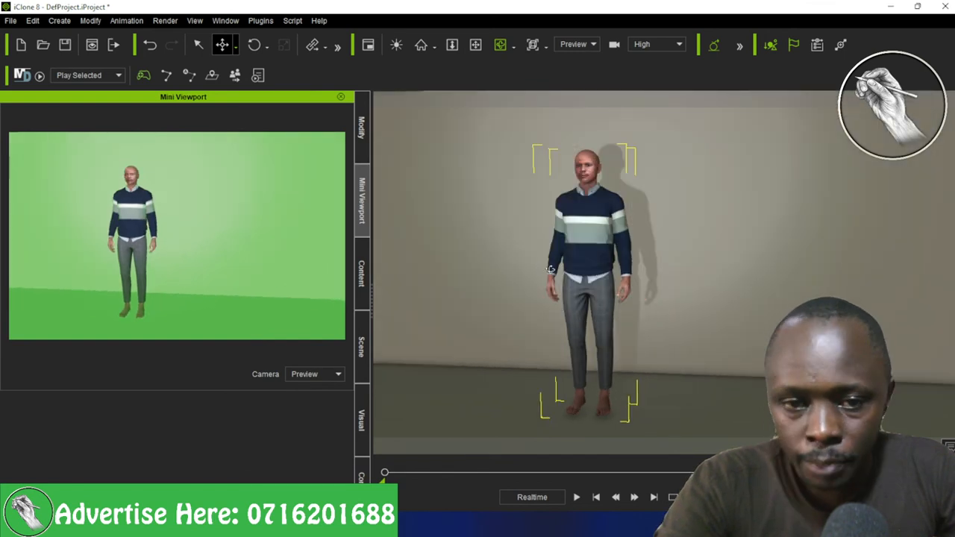
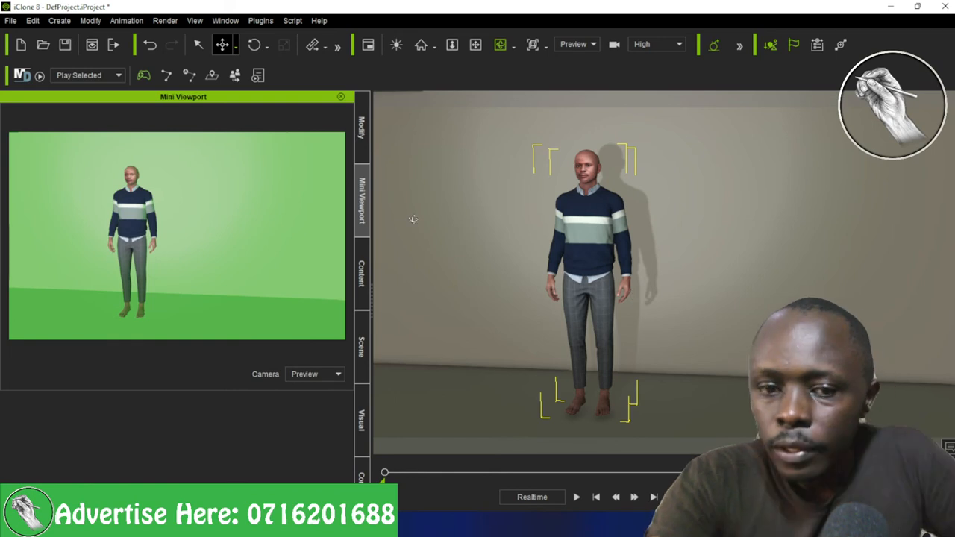
{"action": "scroll", "coordinate": [532, 241], "scroll_direction": "down", "scroll_amount": 1}
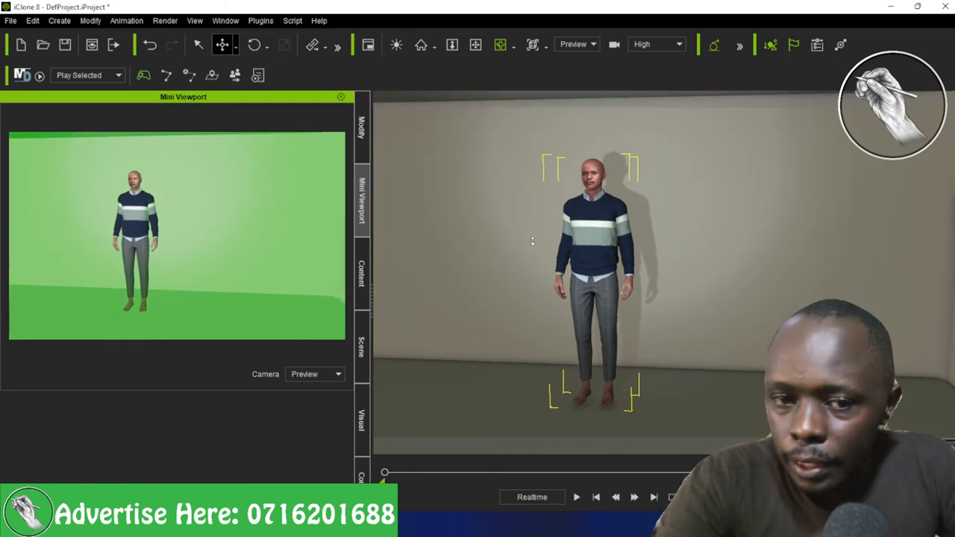
{"action": "scroll", "coordinate": [532, 241], "scroll_direction": "down", "scroll_amount": 1}
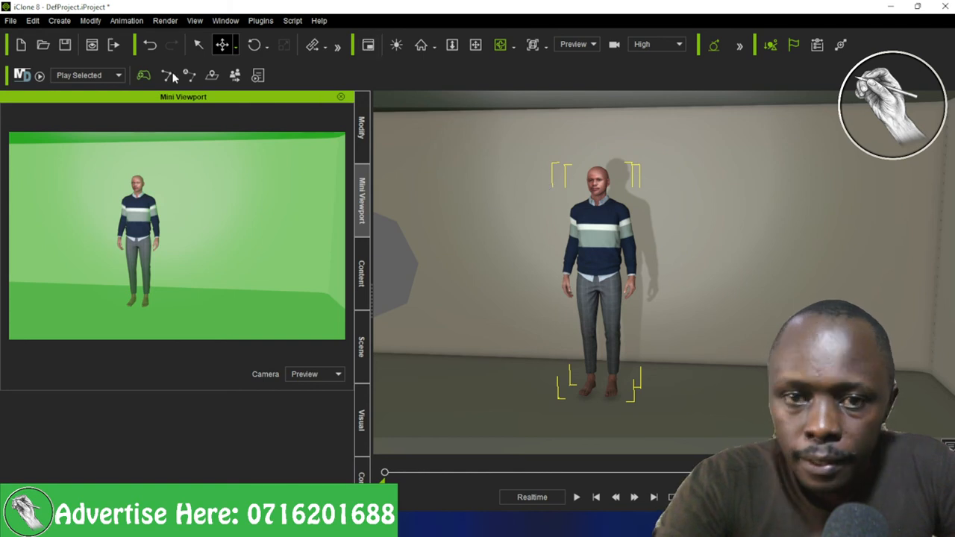
{"action": "left_click", "coordinate": [60, 21]}
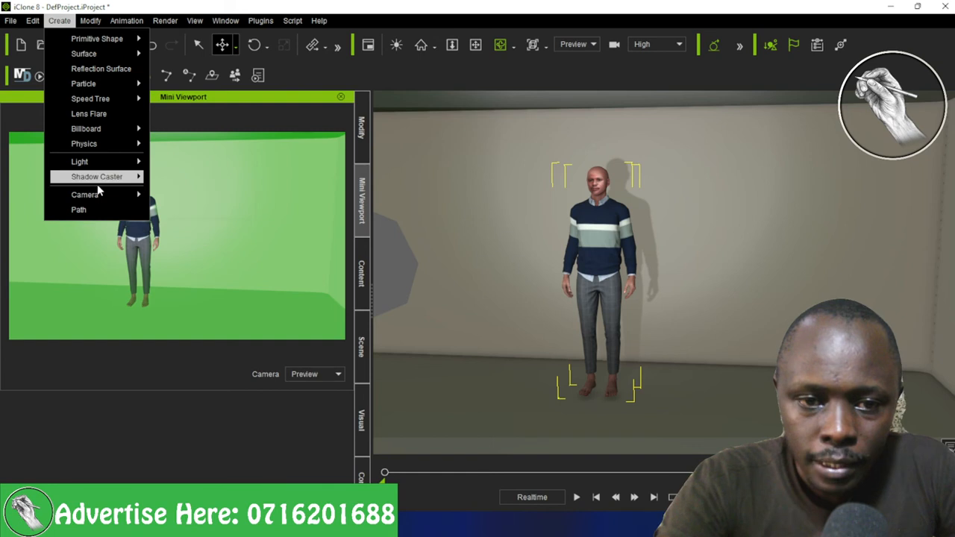
{"action": "mouse_move", "coordinate": [186, 211]}
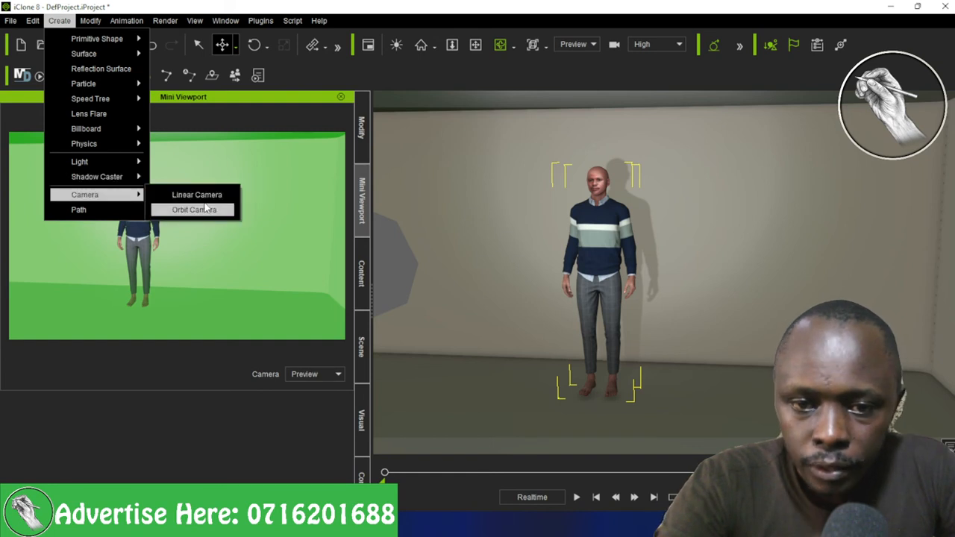
{"action": "left_click", "coordinate": [206, 196]}
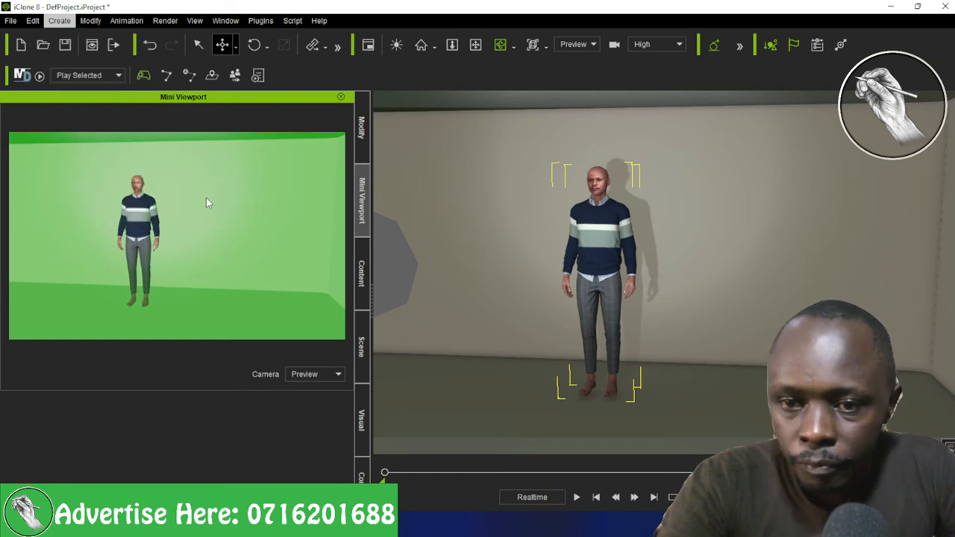
{"action": "left_click", "coordinate": [317, 377]}
{"action": "left_click", "coordinate": [300, 405]}
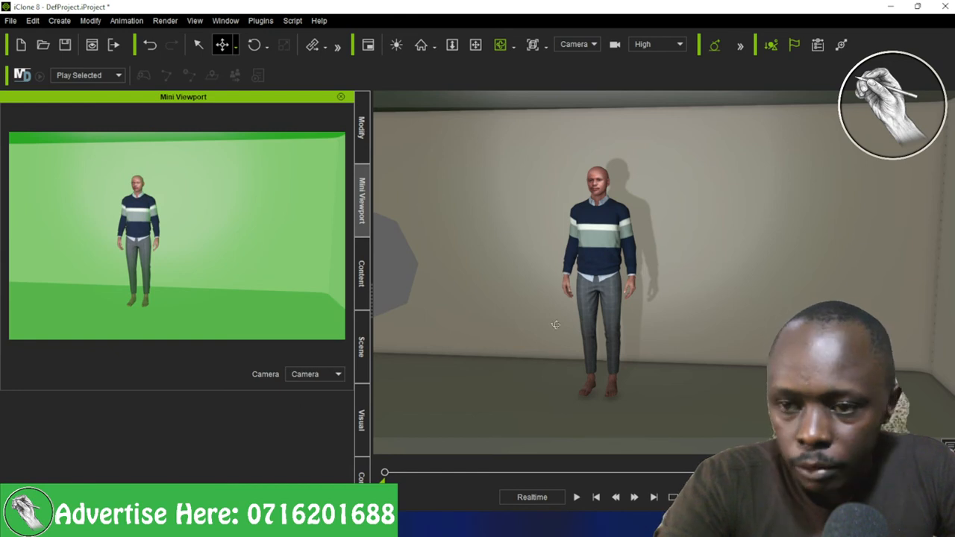
Reframe the new camera as a close shot of the character's head and chest against the back wall
{"action": "scroll", "coordinate": [574, 295], "scroll_direction": "up", "scroll_amount": 3}
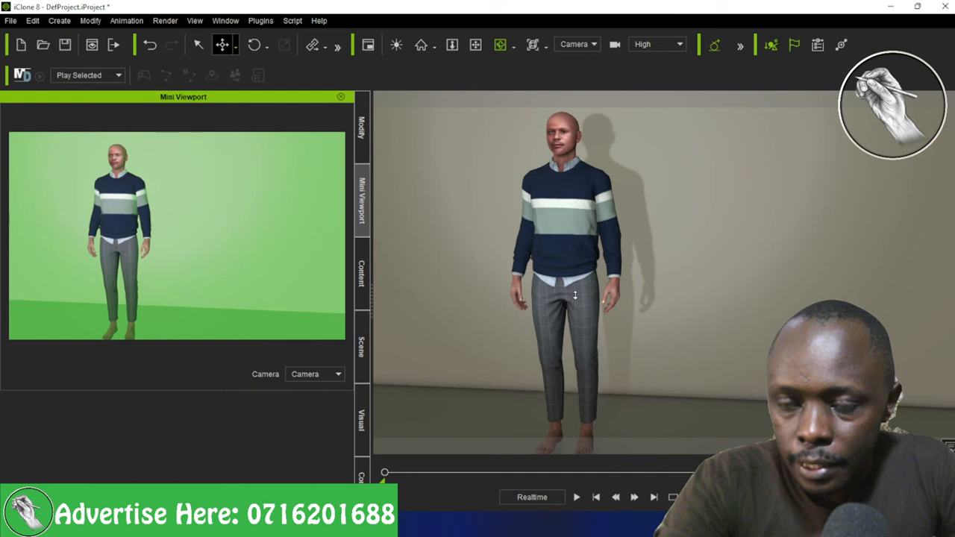
{"action": "scroll", "coordinate": [574, 295], "scroll_direction": "up", "scroll_amount": 3}
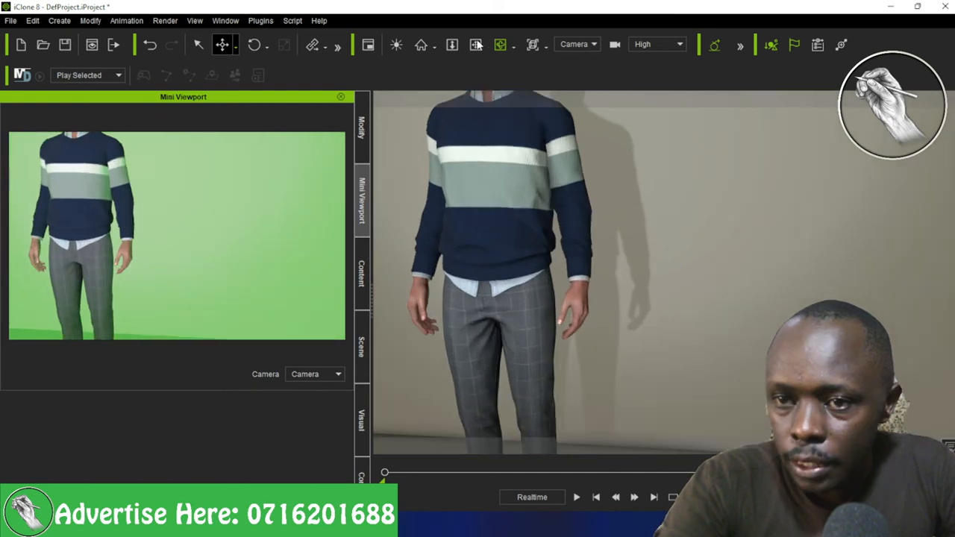
{"action": "left_click", "coordinate": [478, 44]}
{"action": "left_click_drag", "start_coordinate": [551, 236], "coordinate": [631, 291]}
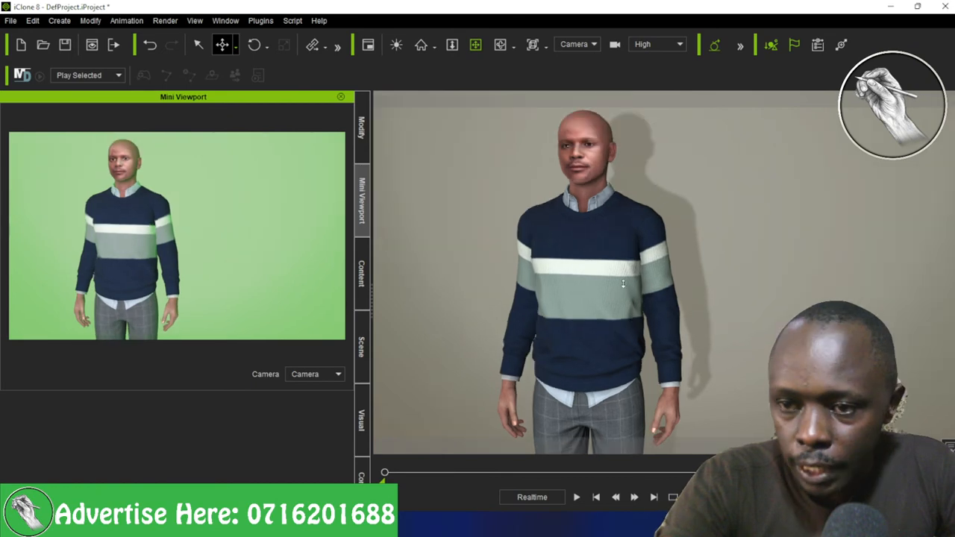
{"action": "scroll", "coordinate": [604, 266], "scroll_direction": "up", "scroll_amount": 2}
{"action": "scroll", "coordinate": [612, 312], "scroll_direction": "up", "scroll_amount": 2}
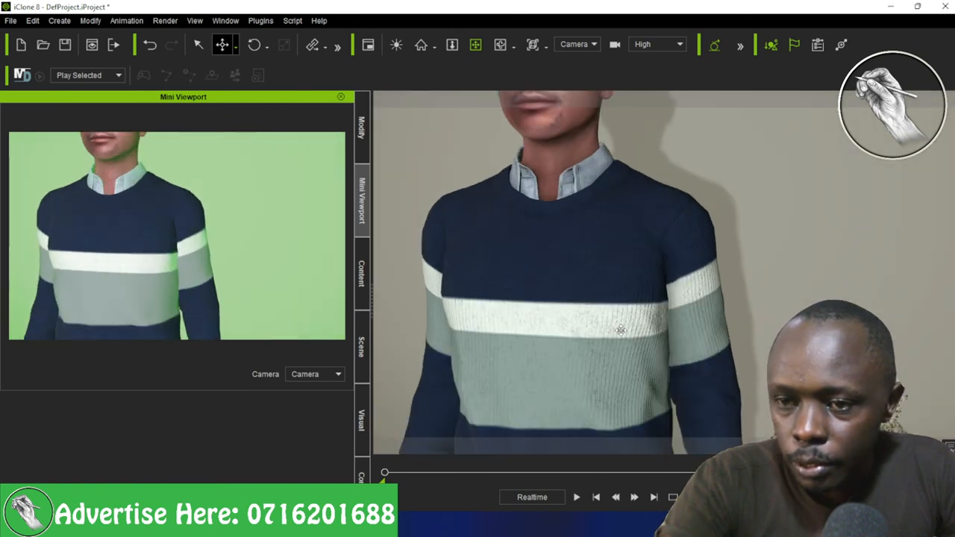
{"action": "scroll", "coordinate": [622, 315], "scroll_direction": "down", "scroll_amount": 4}
{"action": "left_click_drag", "start_coordinate": [622, 302], "coordinate": [567, 152]}
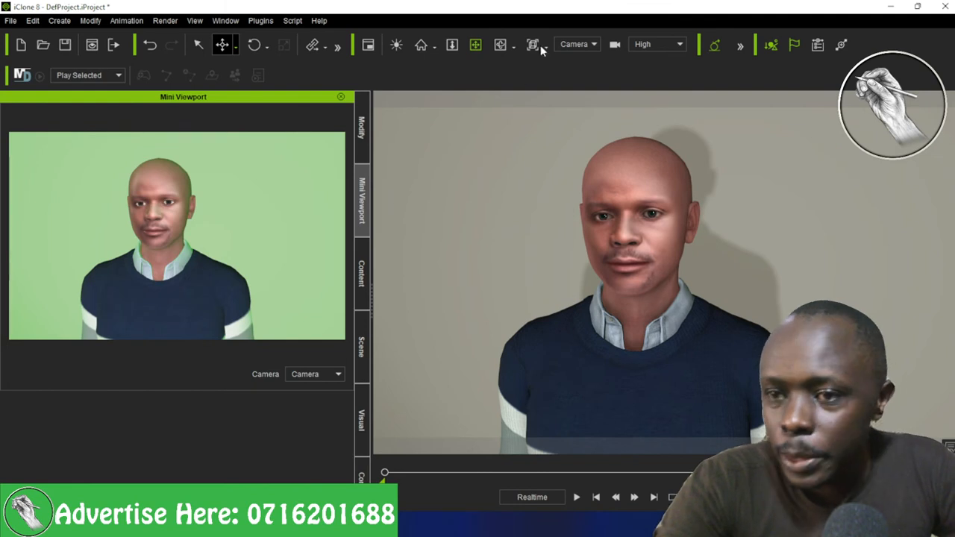
{"action": "scroll", "coordinate": [450, 195], "scroll_direction": "down", "scroll_amount": 2}
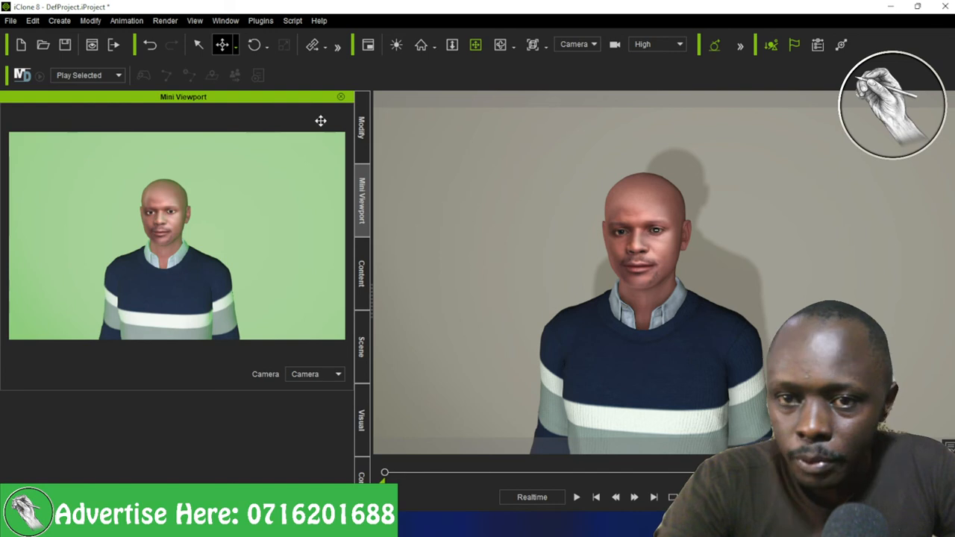
Browse the category list of the template content library
{"action": "left_click", "coordinate": [361, 274]}
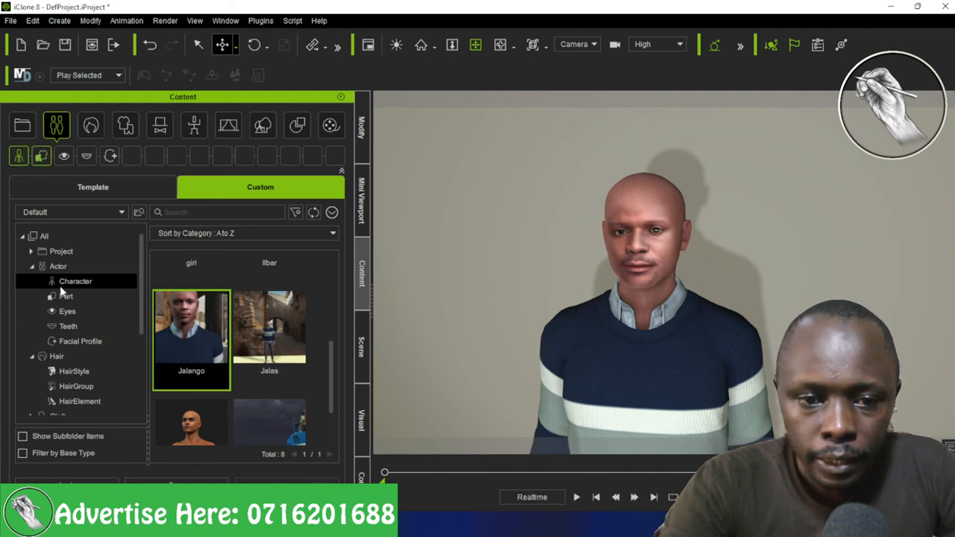
{"action": "left_click", "coordinate": [44, 236]}
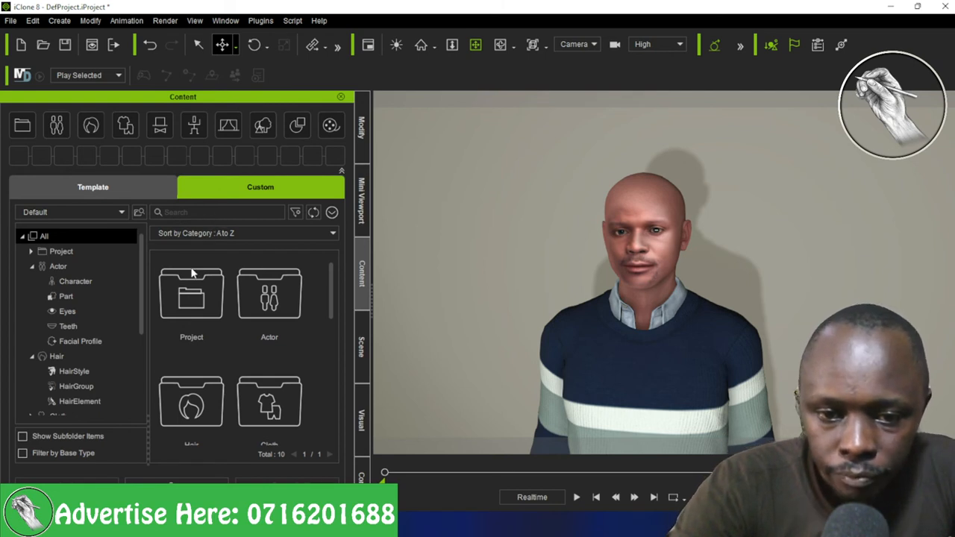
{"action": "left_click", "coordinate": [93, 188]}
{"action": "scroll", "coordinate": [97, 315], "scroll_direction": "down", "scroll_amount": 1}
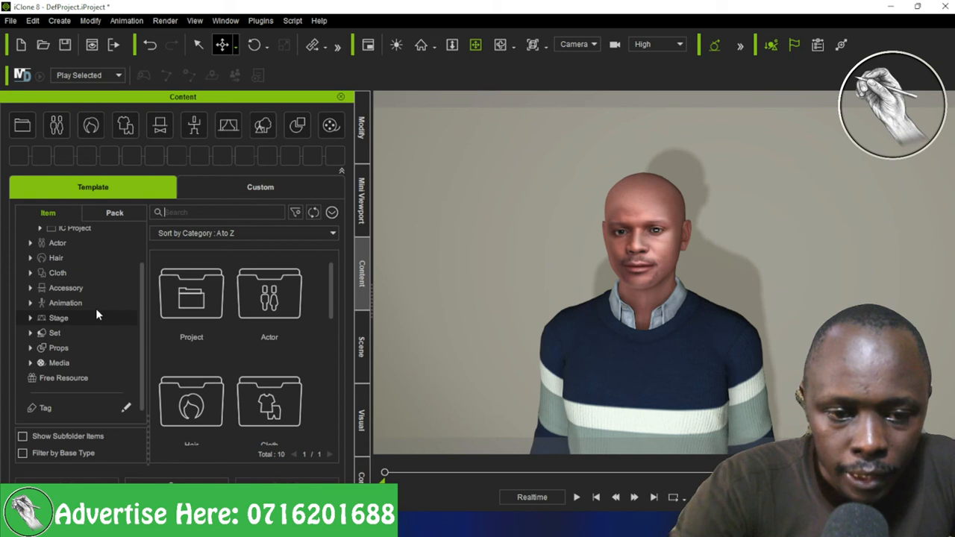
{"action": "scroll", "coordinate": [73, 321], "scroll_direction": "up", "scroll_amount": 1}
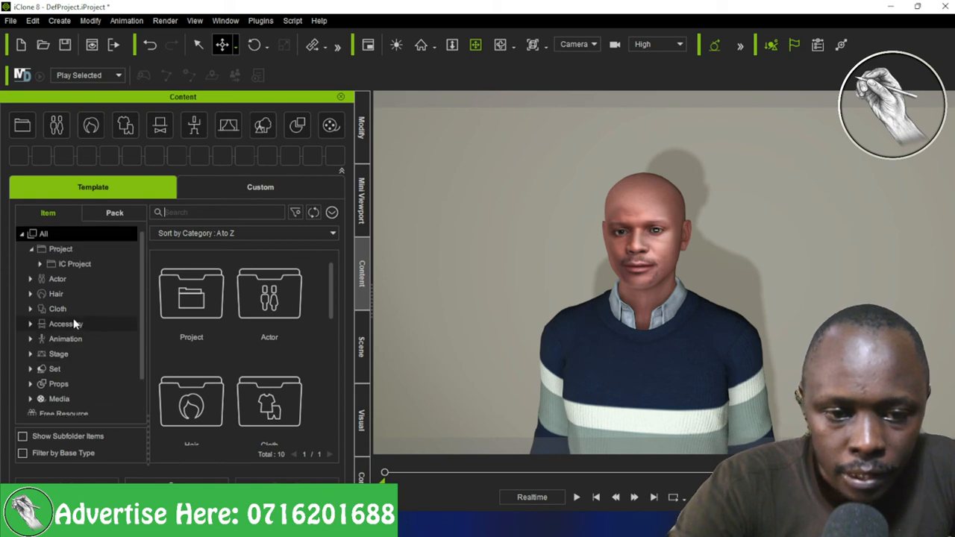
{"action": "scroll", "coordinate": [77, 321], "scroll_direction": "down", "scroll_amount": 1}
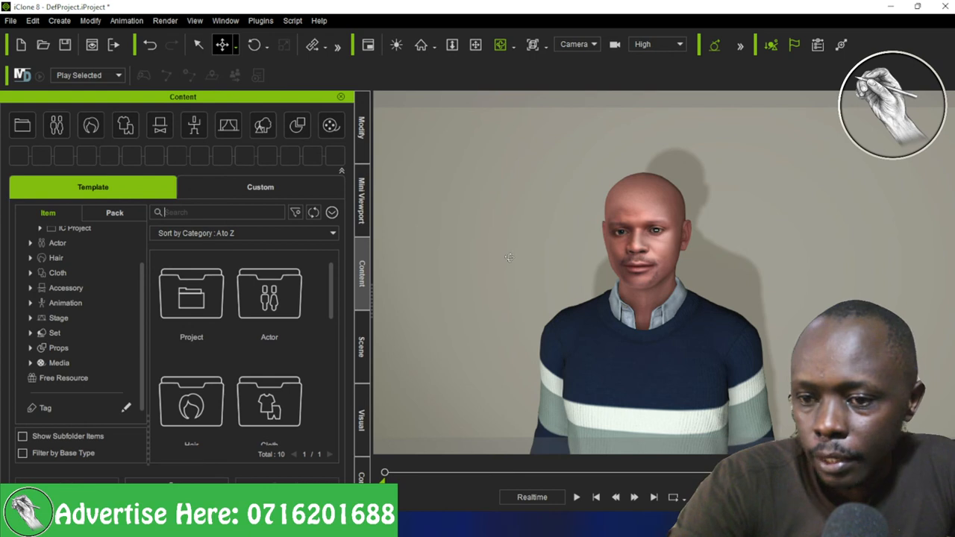
Select the character and open Motion Puppet from his body motion tools
{"action": "right_click_drag", "start_coordinate": [508, 257], "coordinate": [343, 66]}
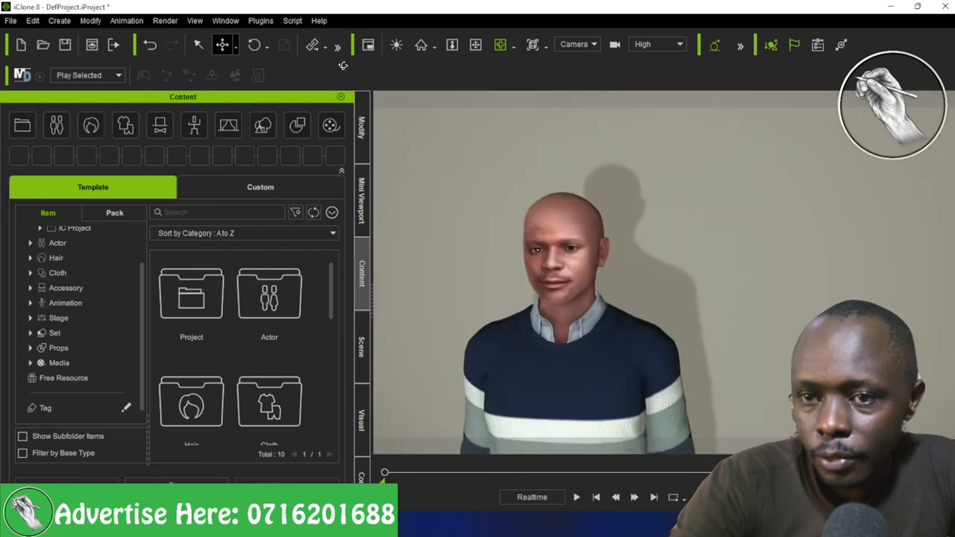
{"action": "left_click", "coordinate": [199, 45]}
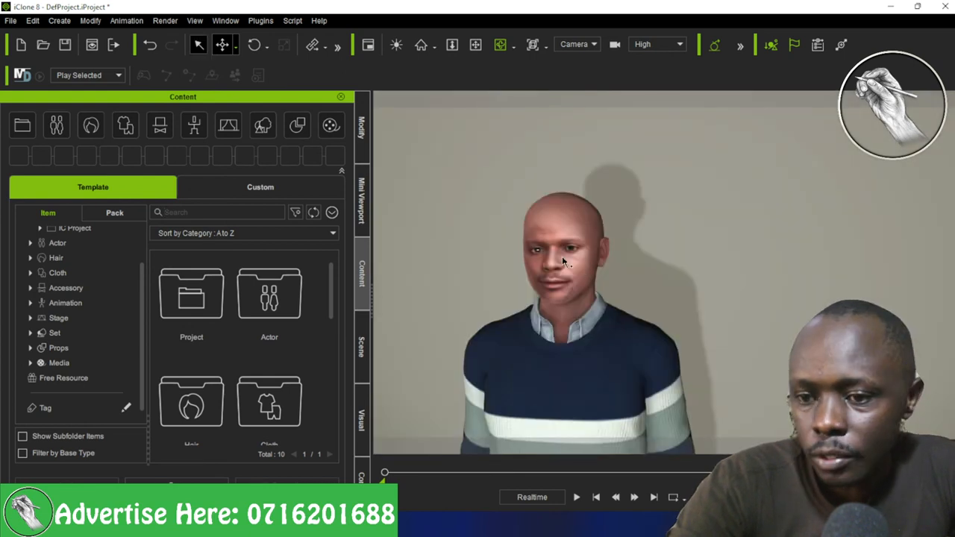
{"action": "left_click", "coordinate": [563, 261]}
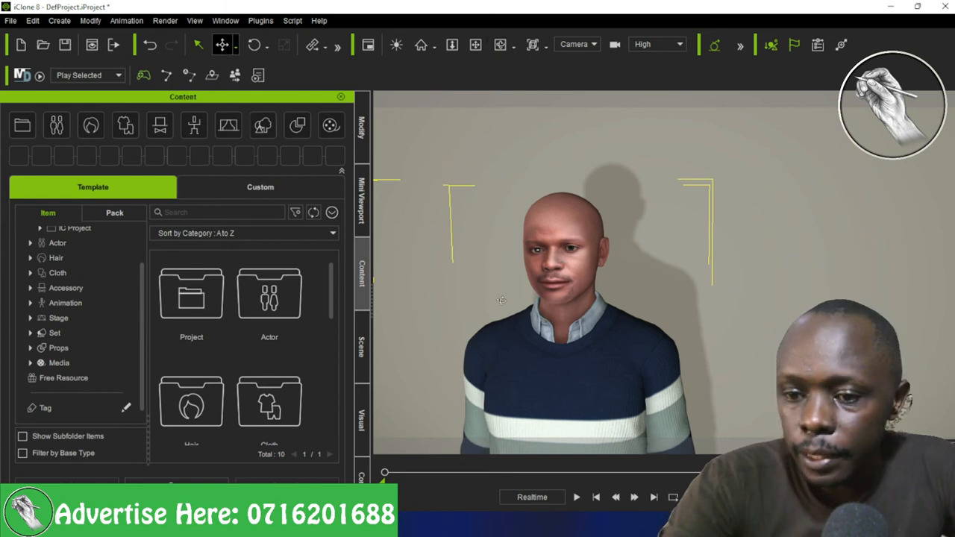
{"action": "right_click_drag", "start_coordinate": [534, 296], "coordinate": [551, 277]}
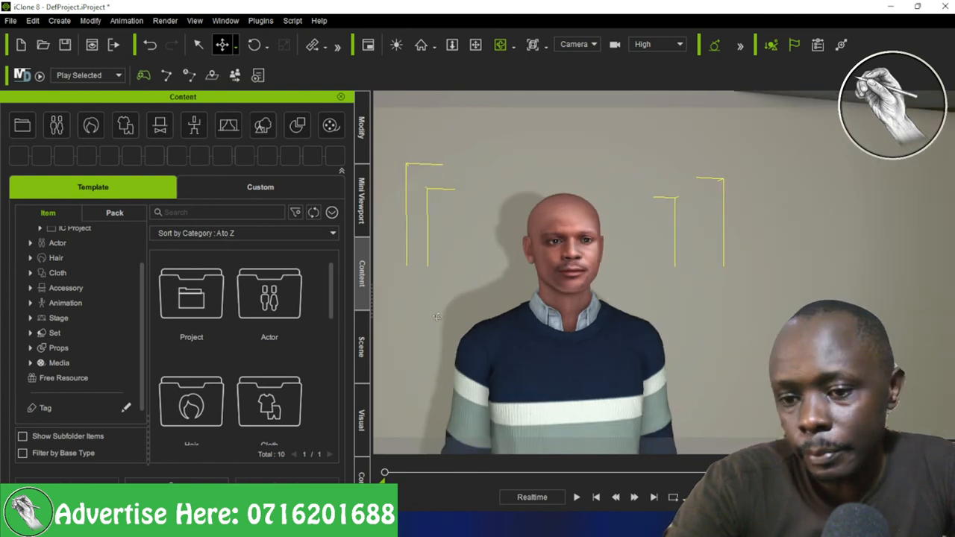
{"action": "right_click_drag", "start_coordinate": [495, 319], "coordinate": [639, 347]}
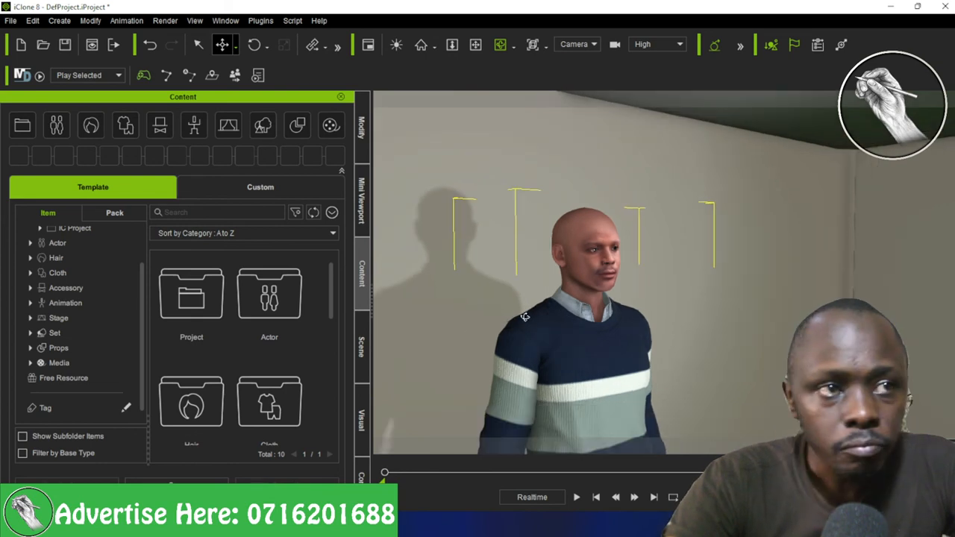
{"action": "right_click_drag", "start_coordinate": [639, 348], "coordinate": [537, 329]}
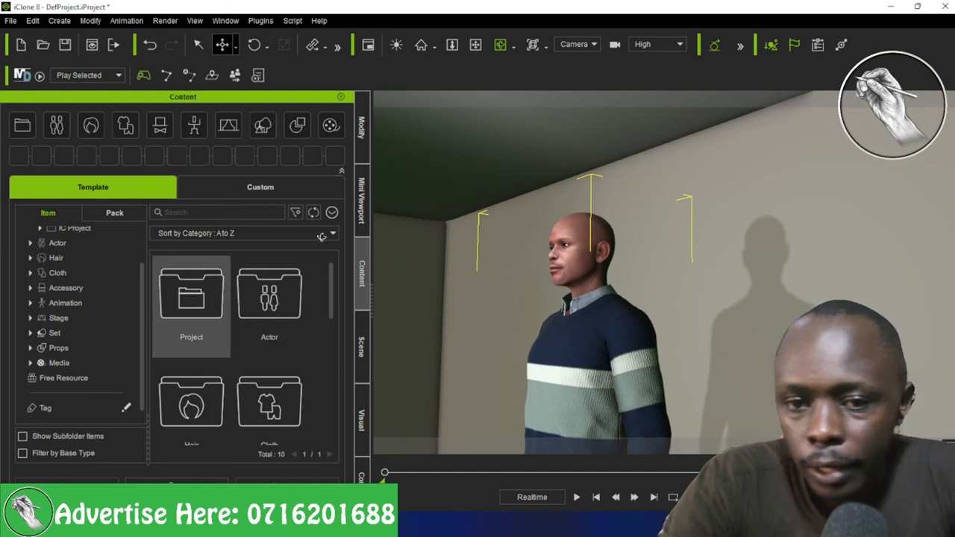
{"action": "left_click", "coordinate": [361, 129]}
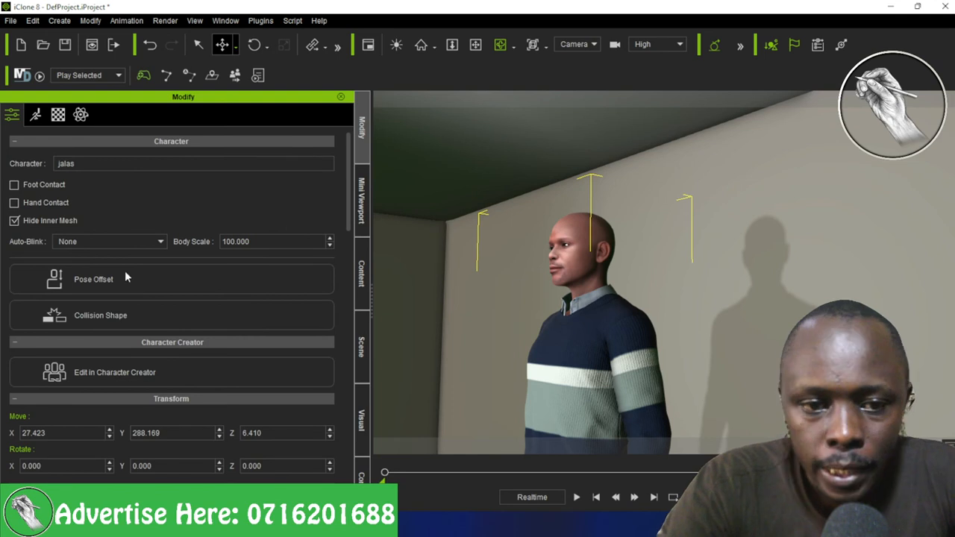
{"action": "left_click", "coordinate": [36, 117]}
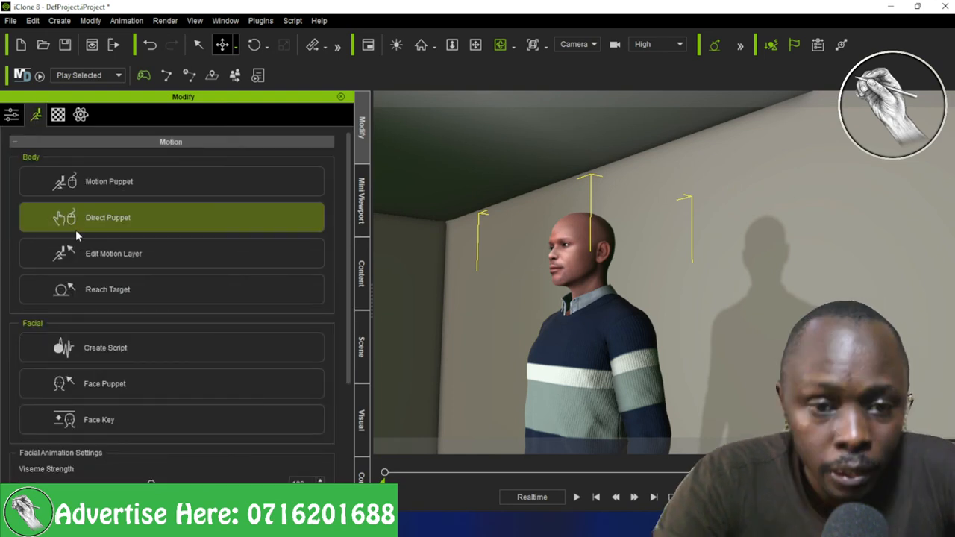
{"action": "left_click", "coordinate": [118, 188]}
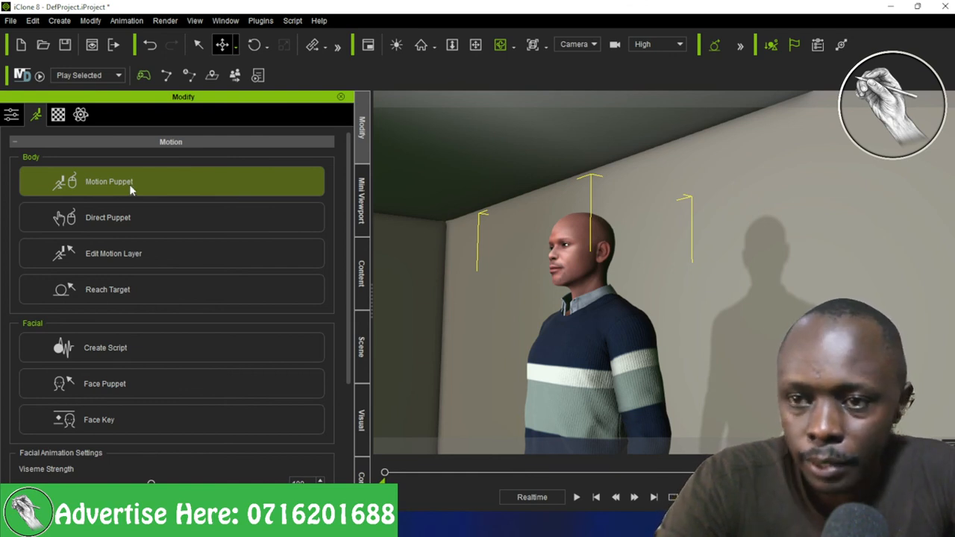
{"action": "left_click", "coordinate": [130, 189]}
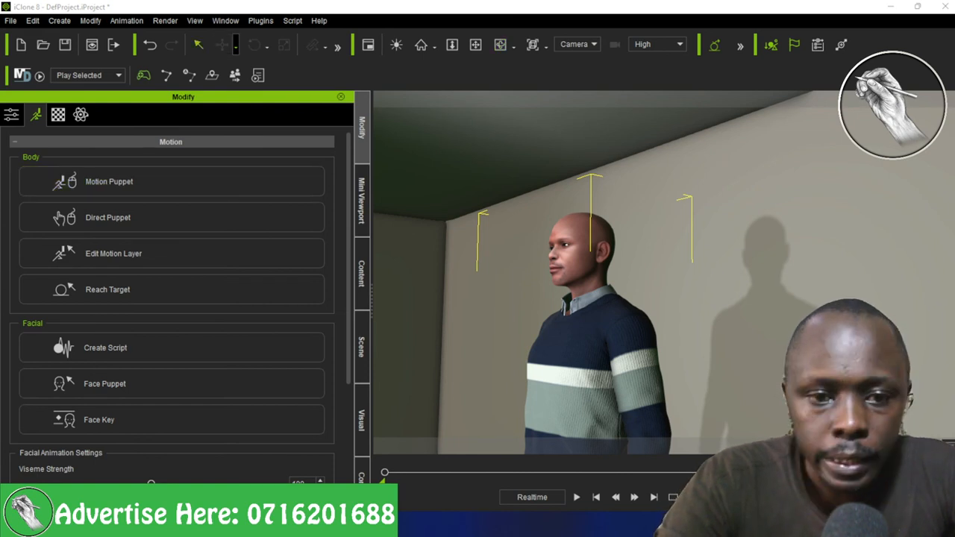
Choose the male 01_Talk motion from Motion Puppet's Talk category and reposition the dialog so its controls are accessible
{"action": "left_click_drag", "start_coordinate": [76, 217], "coordinate": [77, 203]}
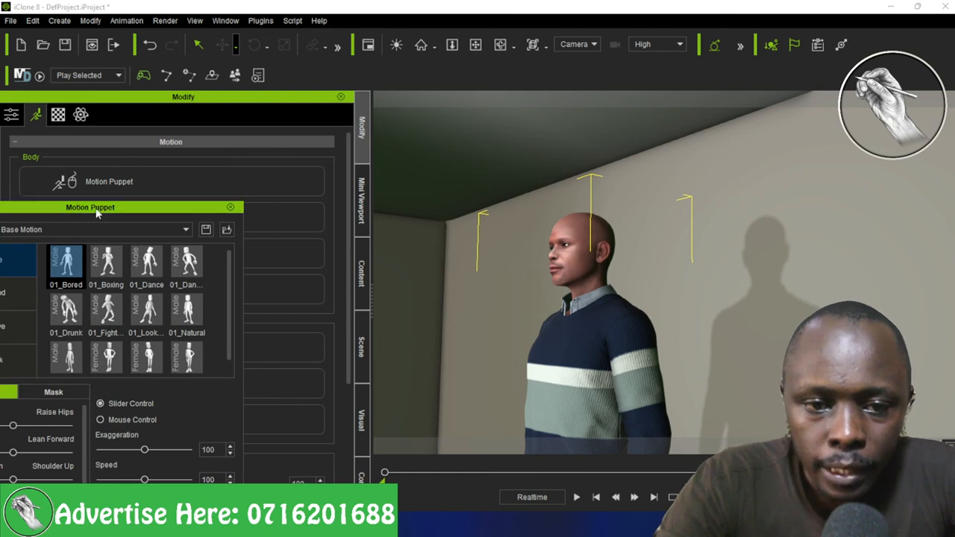
{"action": "left_click_drag", "start_coordinate": [98, 212], "coordinate": [156, 170]}
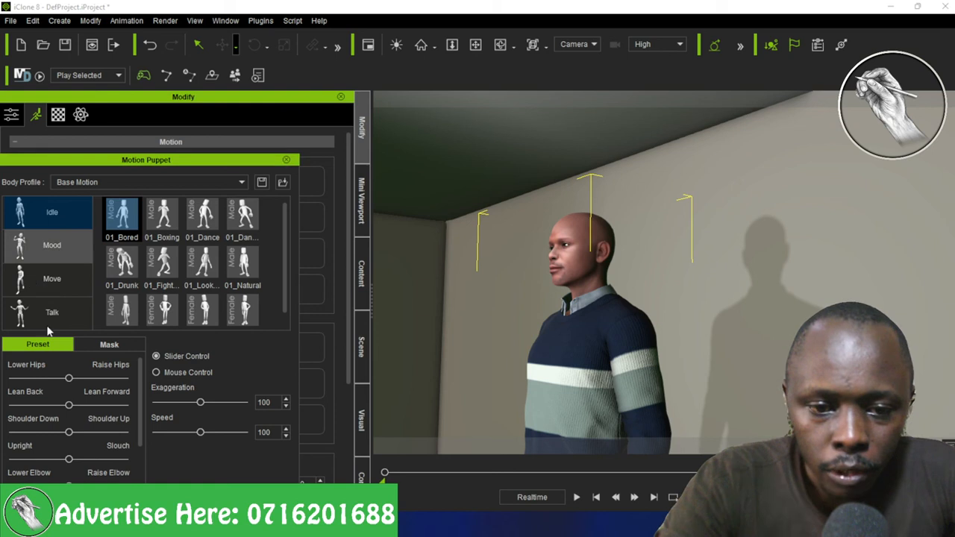
{"action": "left_click", "coordinate": [88, 316]}
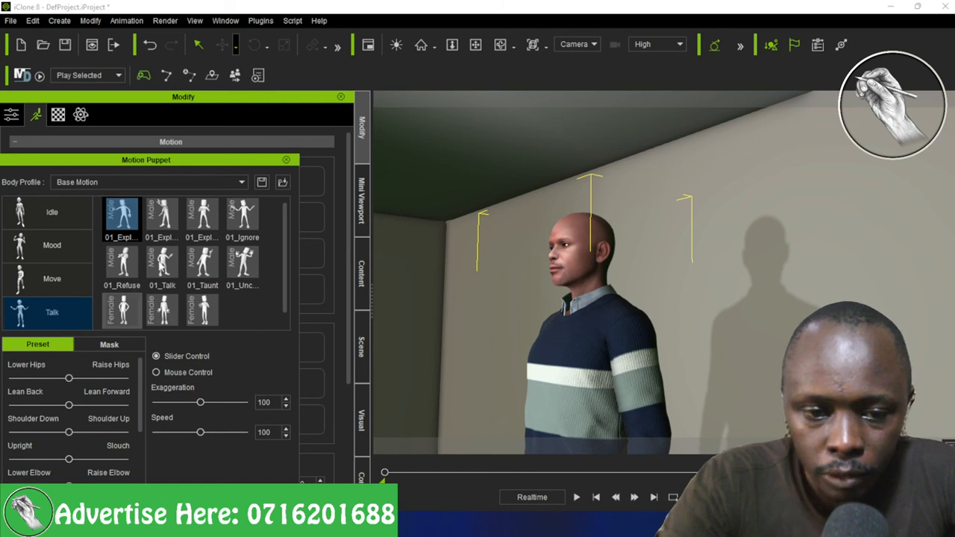
{"action": "left_click", "coordinate": [162, 266]}
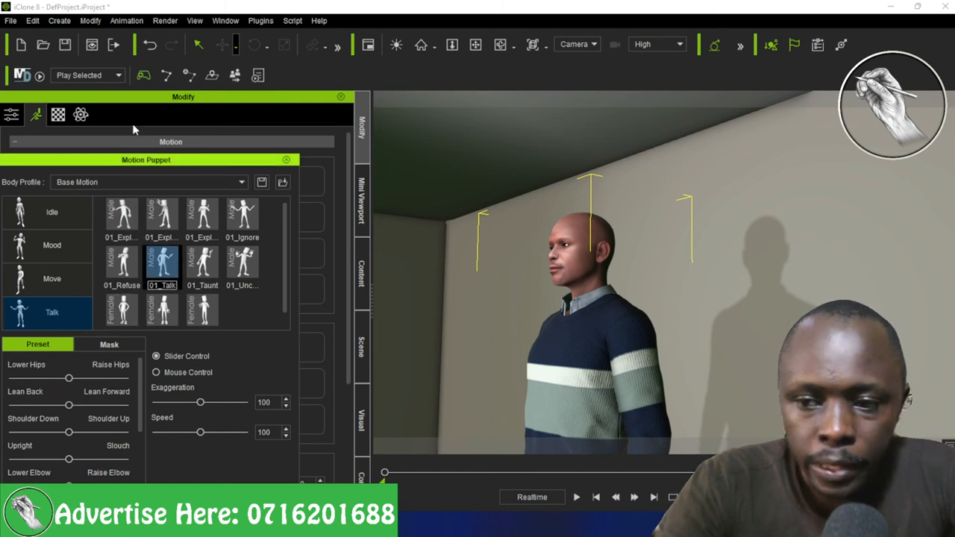
{"action": "left_click_drag", "start_coordinate": [160, 161], "coordinate": [196, 84]}
Preview the 01_Talk motion on the character while orbiting and panning the camera around him, and stop the preview
{"action": "left_click", "coordinate": [216, 416]}
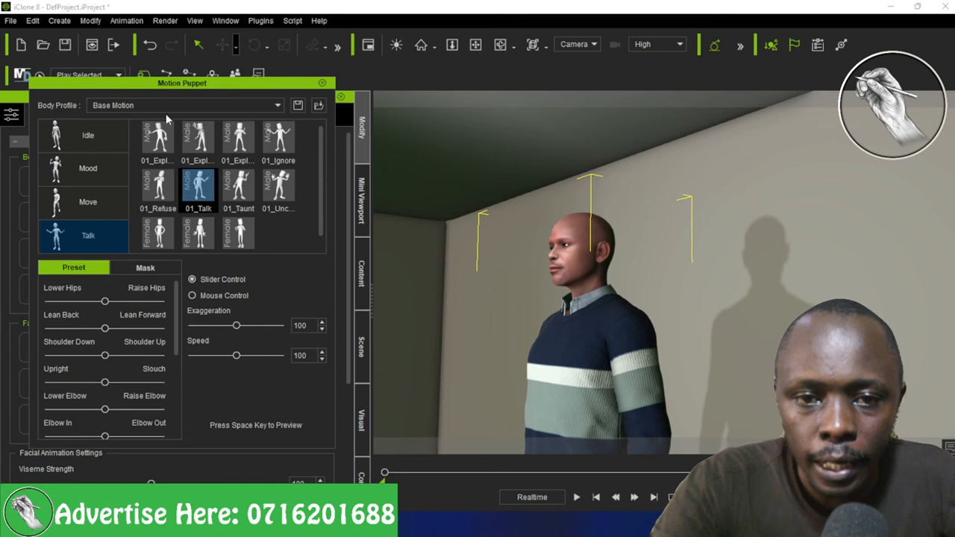
{"action": "left_click_drag", "start_coordinate": [166, 84], "coordinate": [181, 68]}
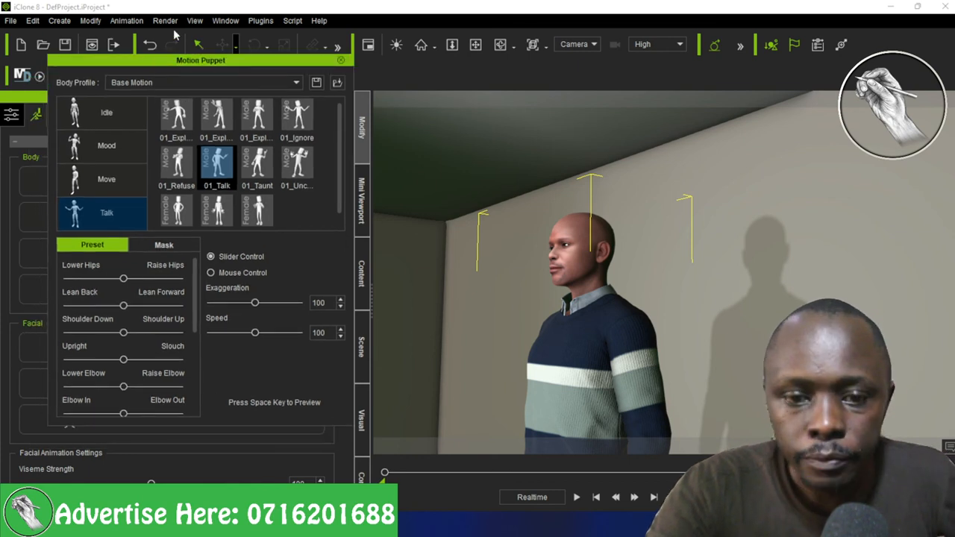
{"action": "left_click_drag", "start_coordinate": [175, 35], "coordinate": [198, 36]}
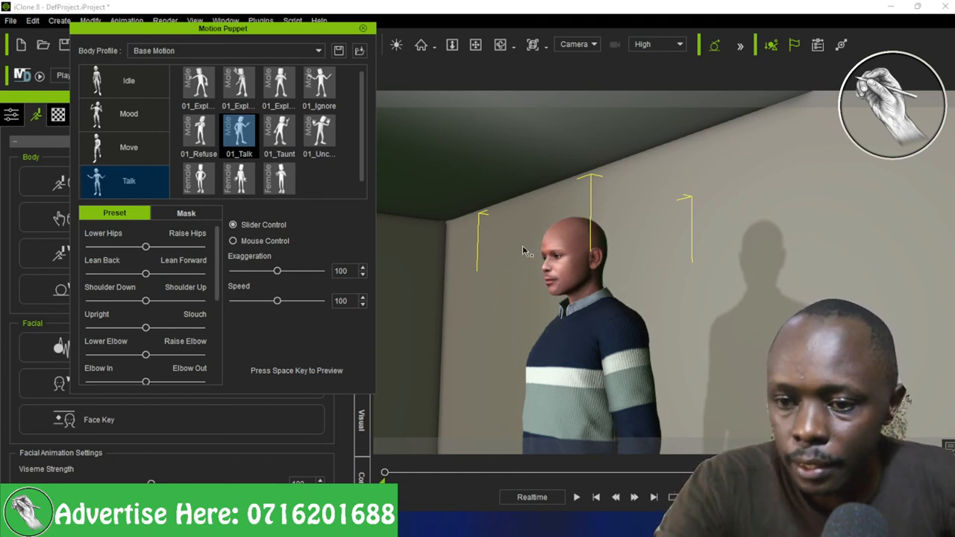
{"action": "key", "text": "space"}
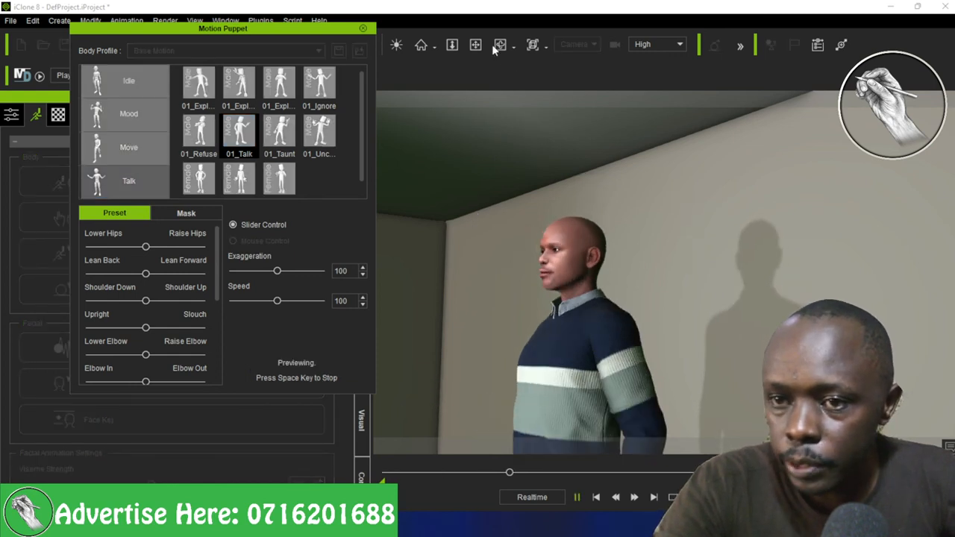
{"action": "right_click_drag", "start_coordinate": [450, 232], "coordinate": [522, 259]}
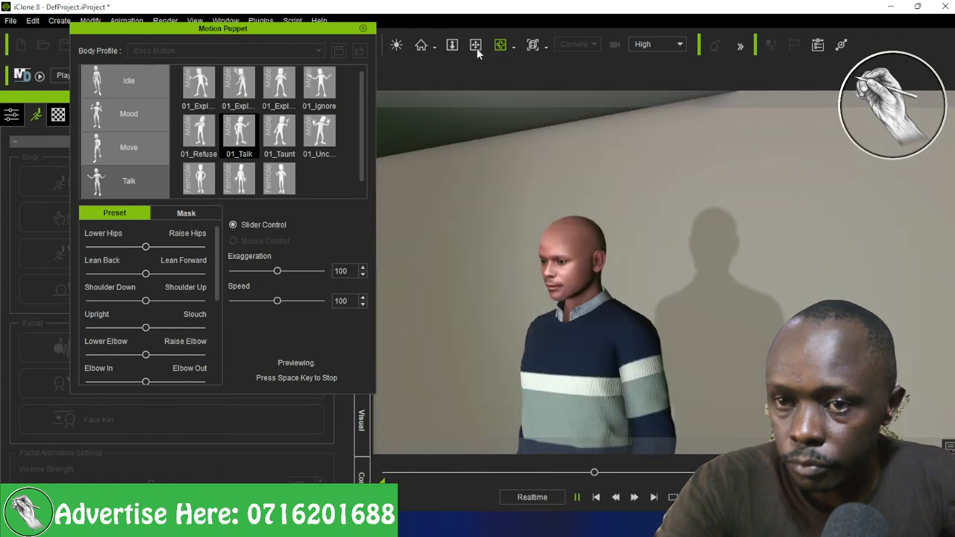
{"action": "middle_click_drag", "start_coordinate": [500, 161], "coordinate": [513, 145]}
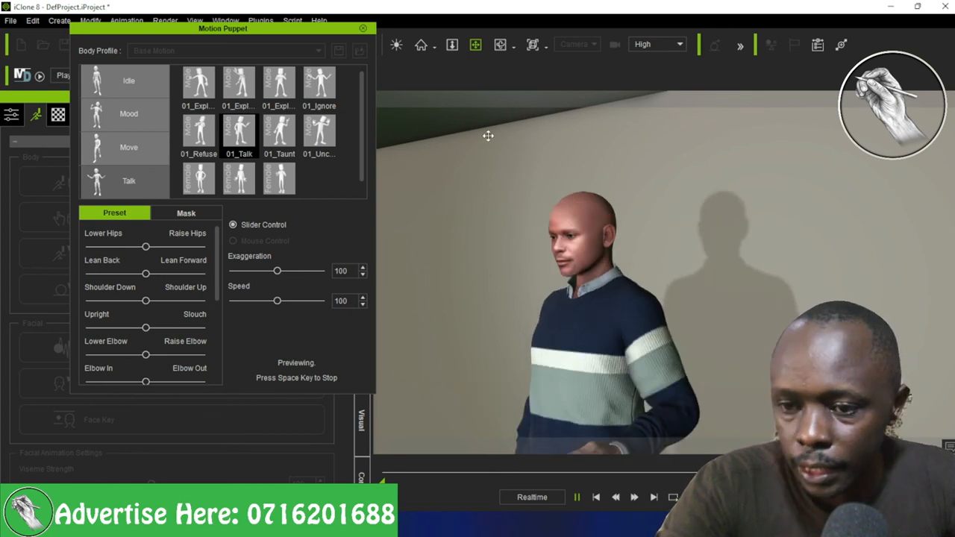
{"action": "right_click_drag", "start_coordinate": [488, 136], "coordinate": [478, 119]}
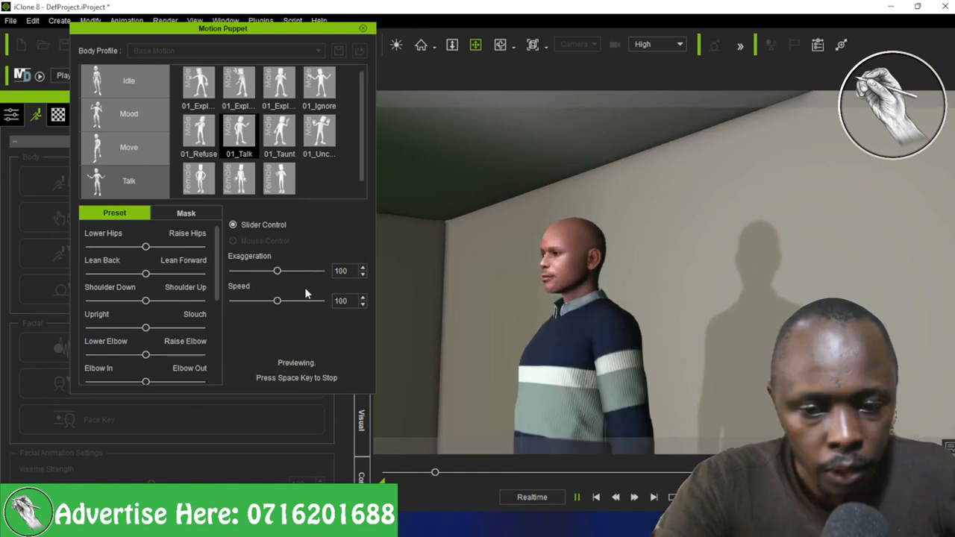
{"action": "key", "text": "space"}
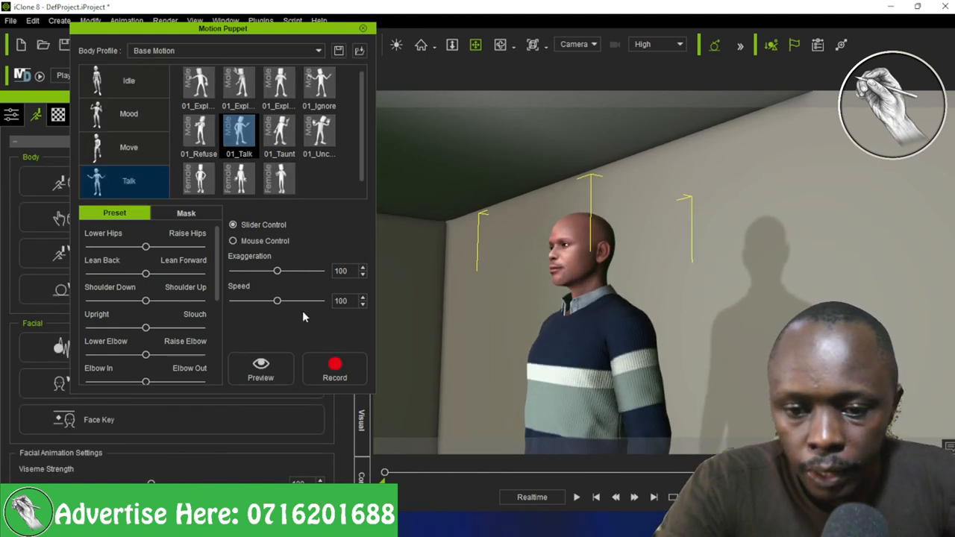
Record the 01_Talk motion on the character while orbiting the camera round to his front, and close Motion Puppet
{"action": "left_click", "coordinate": [330, 370]}
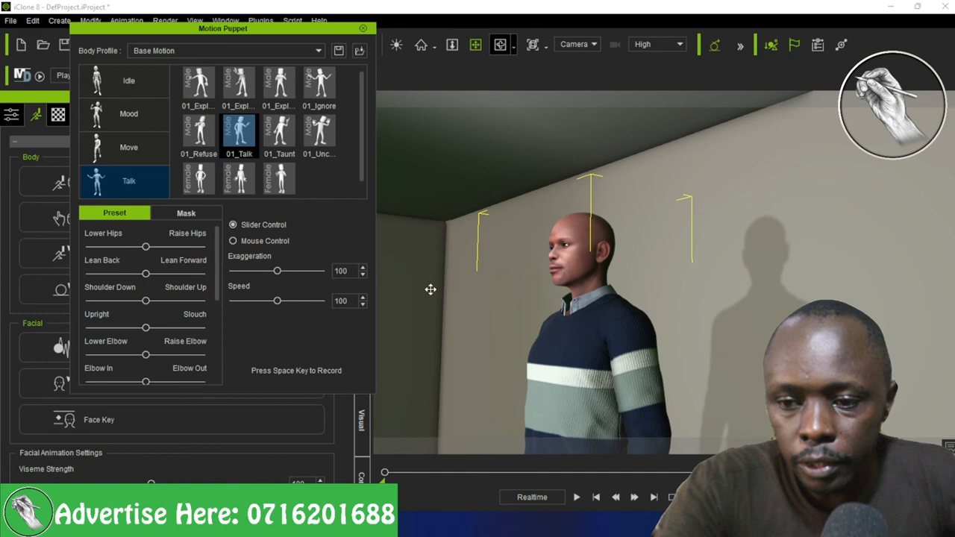
{"action": "key", "text": "space"}
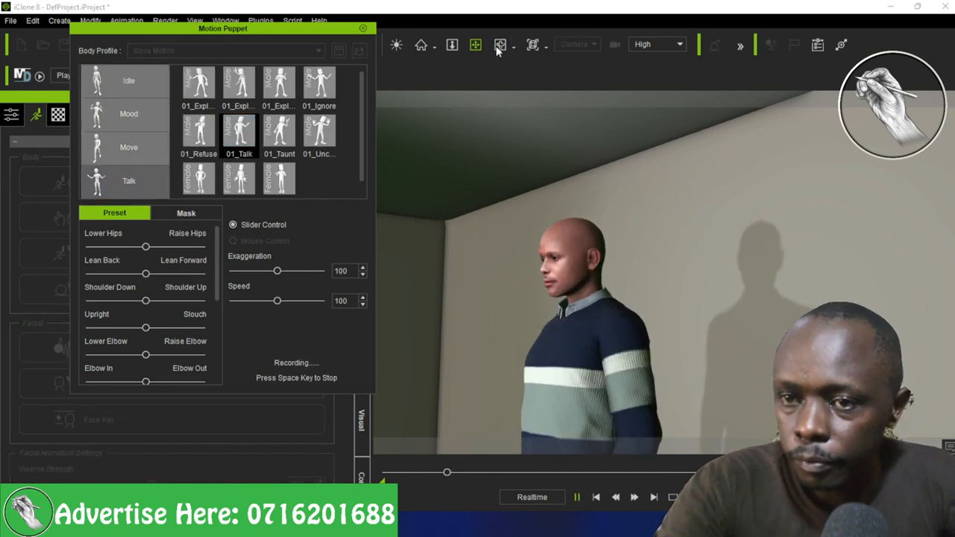
{"action": "left_click_drag", "start_coordinate": [449, 305], "coordinate": [534, 311]}
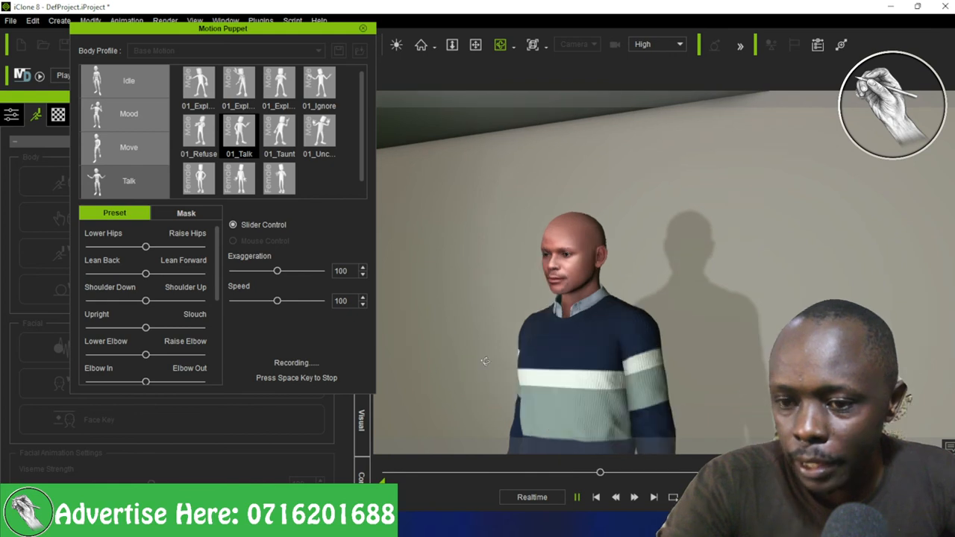
{"action": "mouse_move", "coordinate": [485, 362]}
{"action": "left_mouse_down"}
{"action": "mouse_move", "coordinate": [567, 378]}
{"action": "mouse_move", "coordinate": [432, 361]}
{"action": "left_mouse_up"}
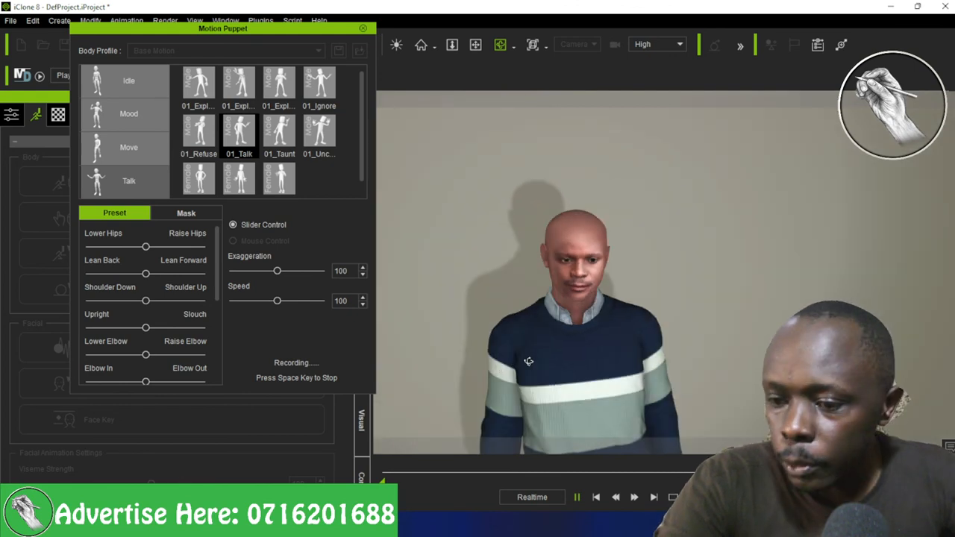
{"action": "left_click_drag", "start_coordinate": [485, 367], "coordinate": [534, 373]}
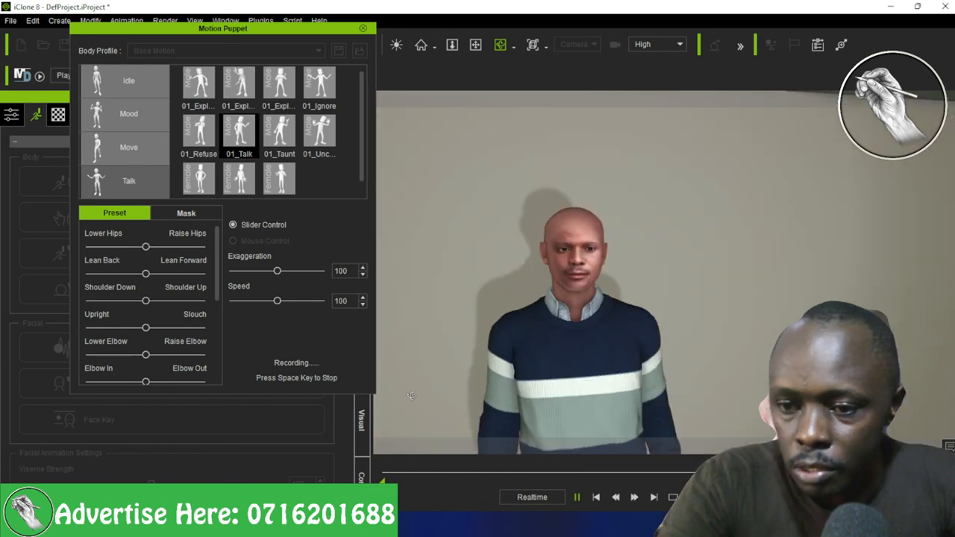
{"action": "key", "text": "space"}
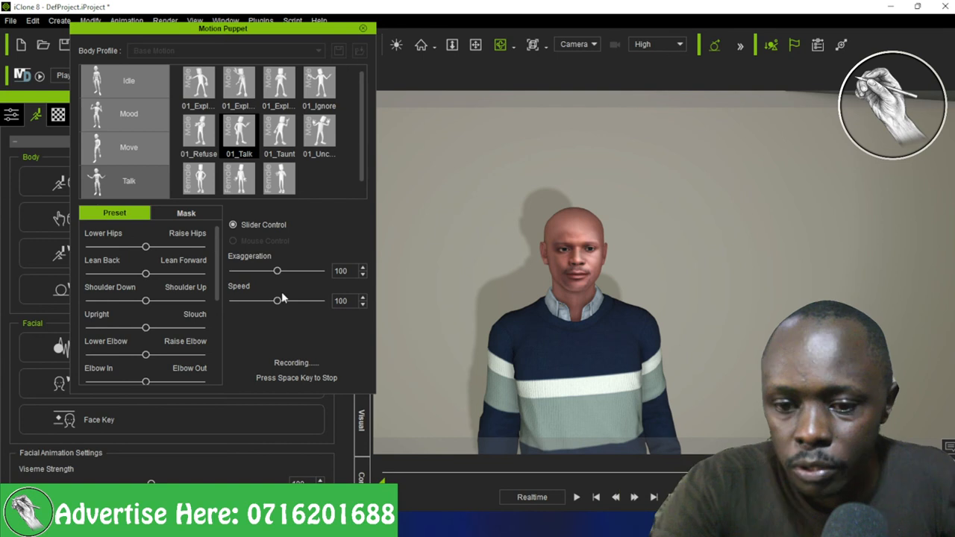
{"action": "left_click", "coordinate": [363, 30]}
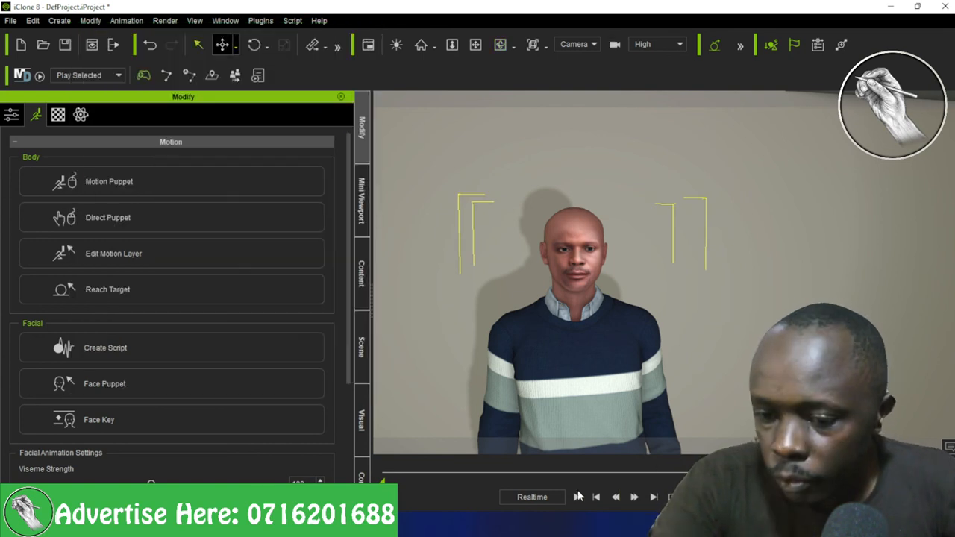
Record a microphone voice script of about 16 seconds for the character from the first frame, and play back the animation
{"action": "left_click", "coordinate": [595, 498]}
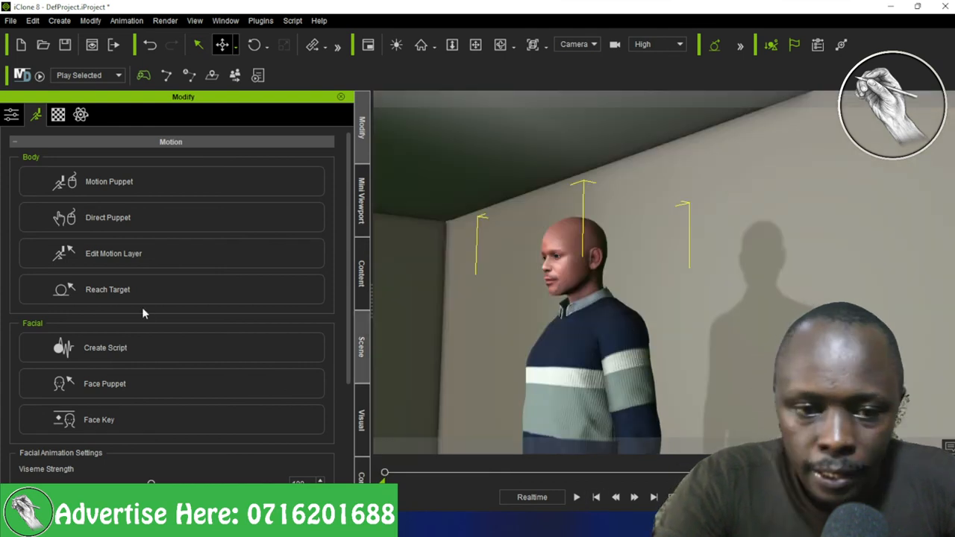
{"action": "left_click", "coordinate": [115, 353]}
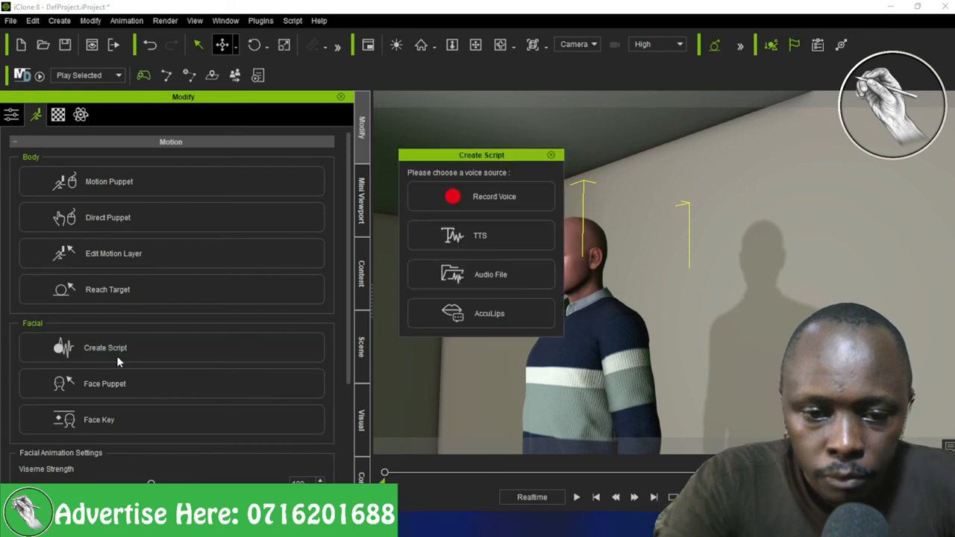
{"action": "left_click", "coordinate": [488, 195]}
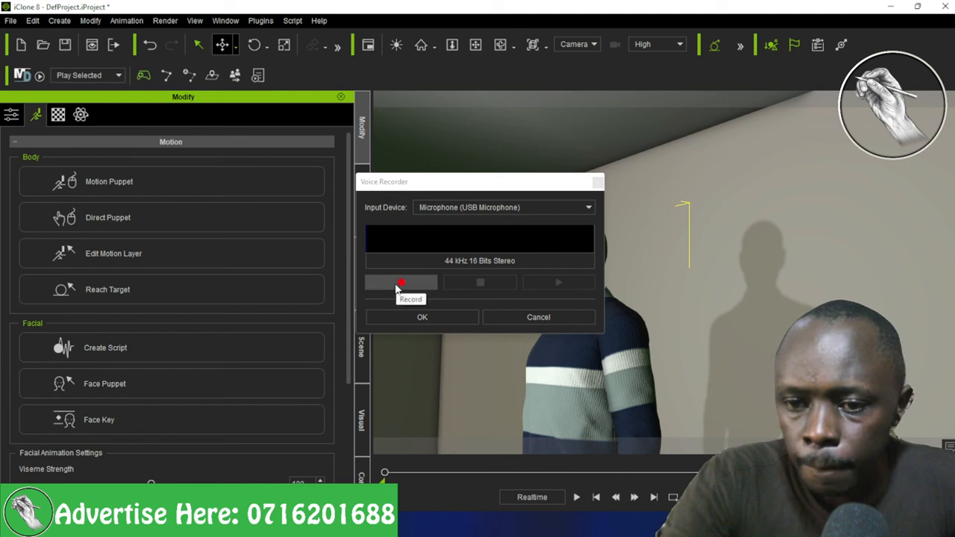
{"action": "left_click", "coordinate": [396, 288]}
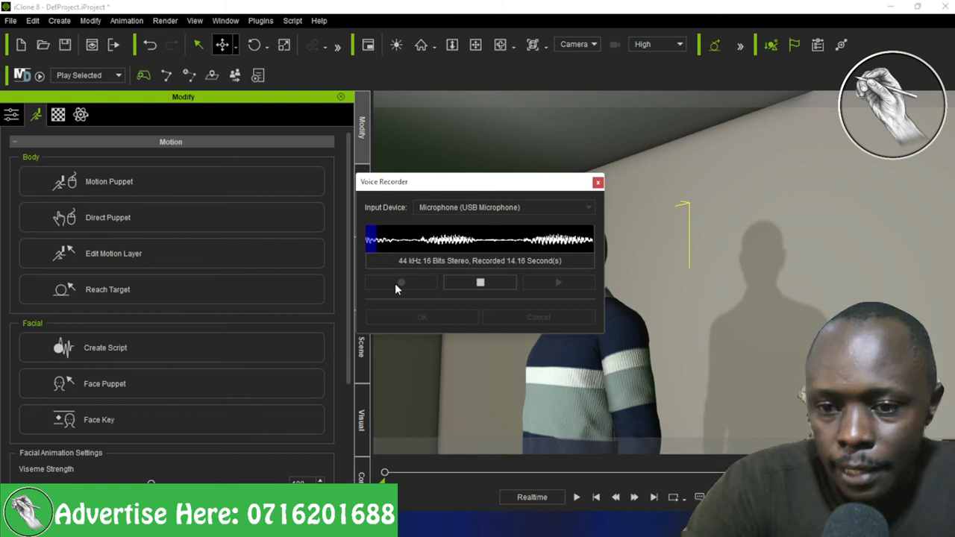
{"action": "left_click", "coordinate": [480, 282]}
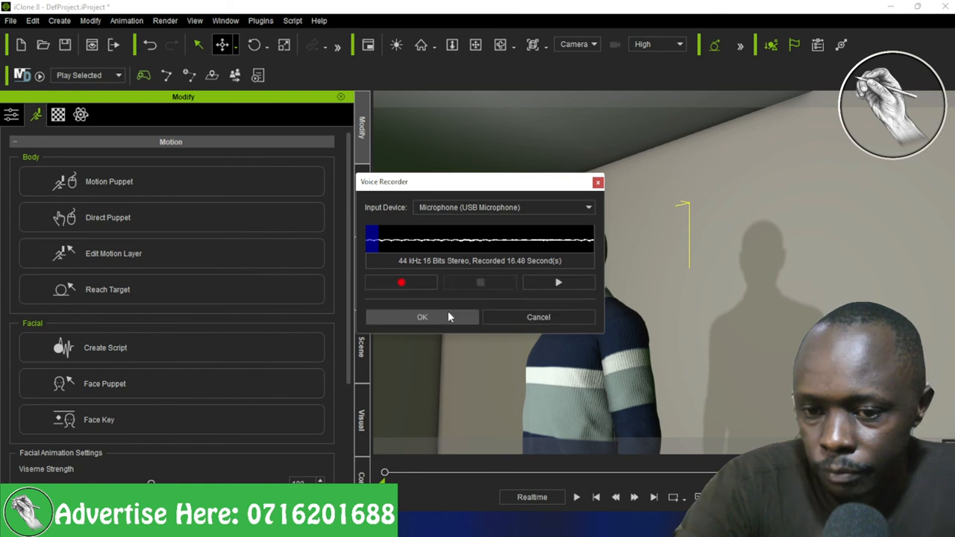
{"action": "left_click", "coordinate": [422, 317]}
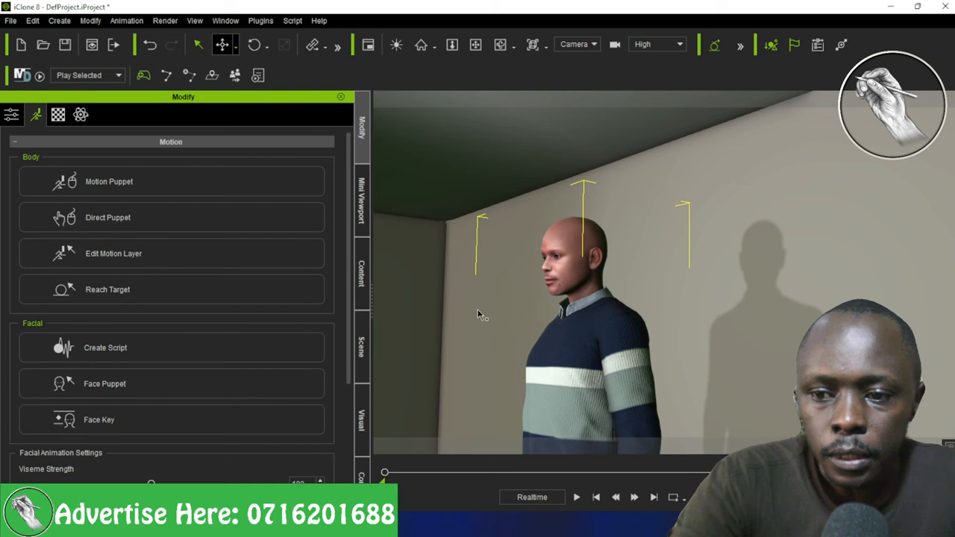
{"action": "left_click", "coordinate": [576, 498]}
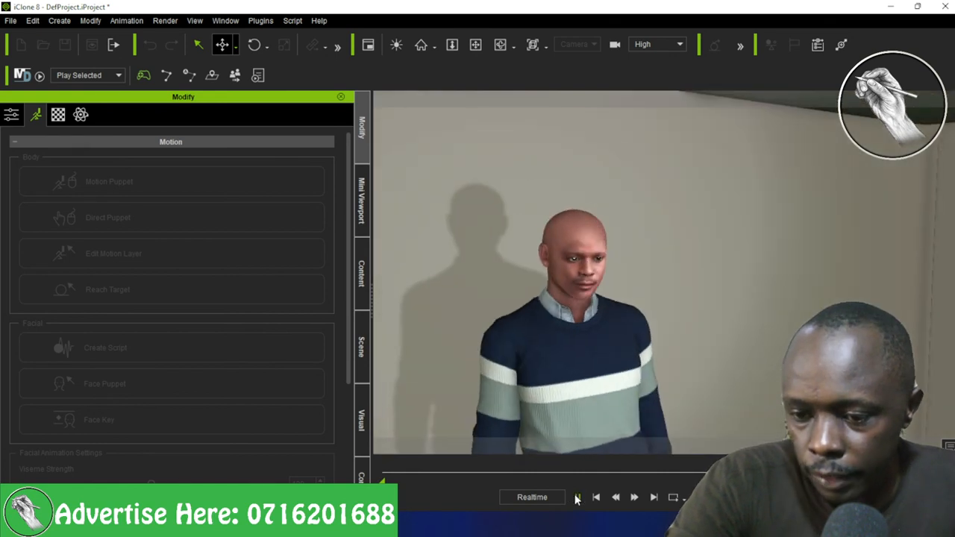
{"action": "left_click", "coordinate": [577, 498]}
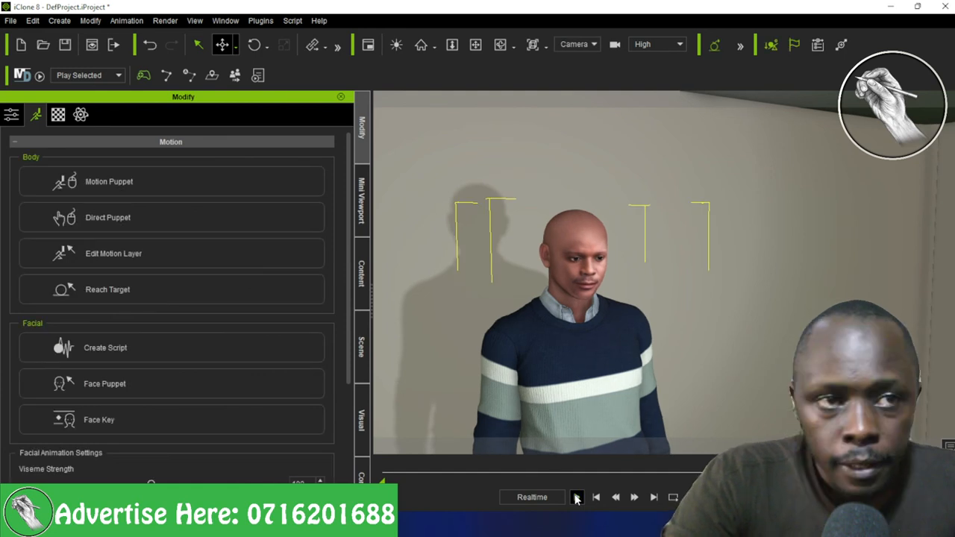